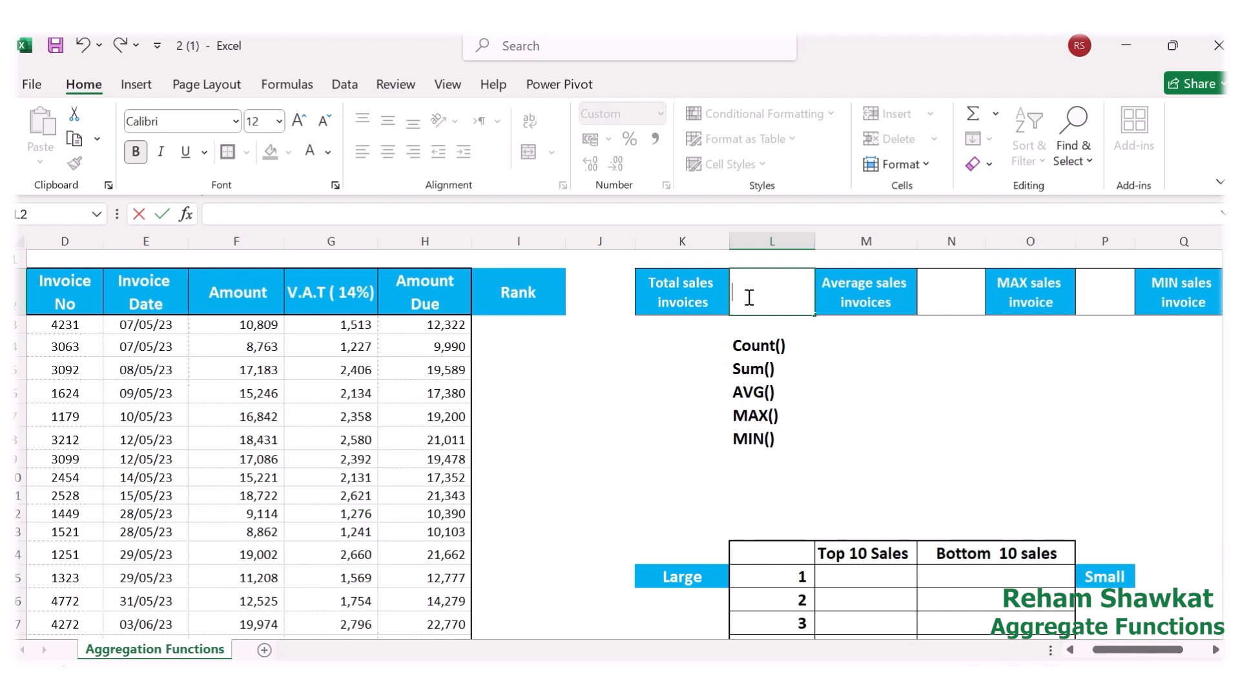
Enter =SUM(H3:H43) in L2 to total the Amount Due column for Total sales invoices.
{"action": "type", "text": "=sum"}
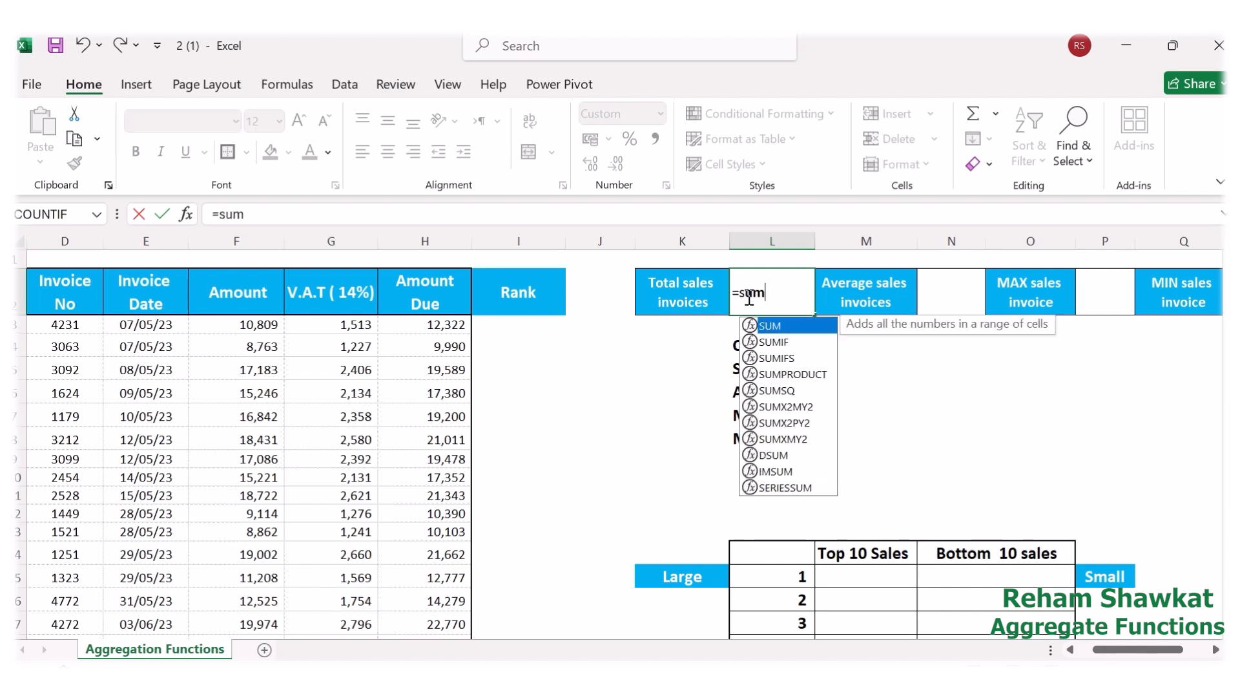
{"action": "double_click", "coordinate": [771, 326]}
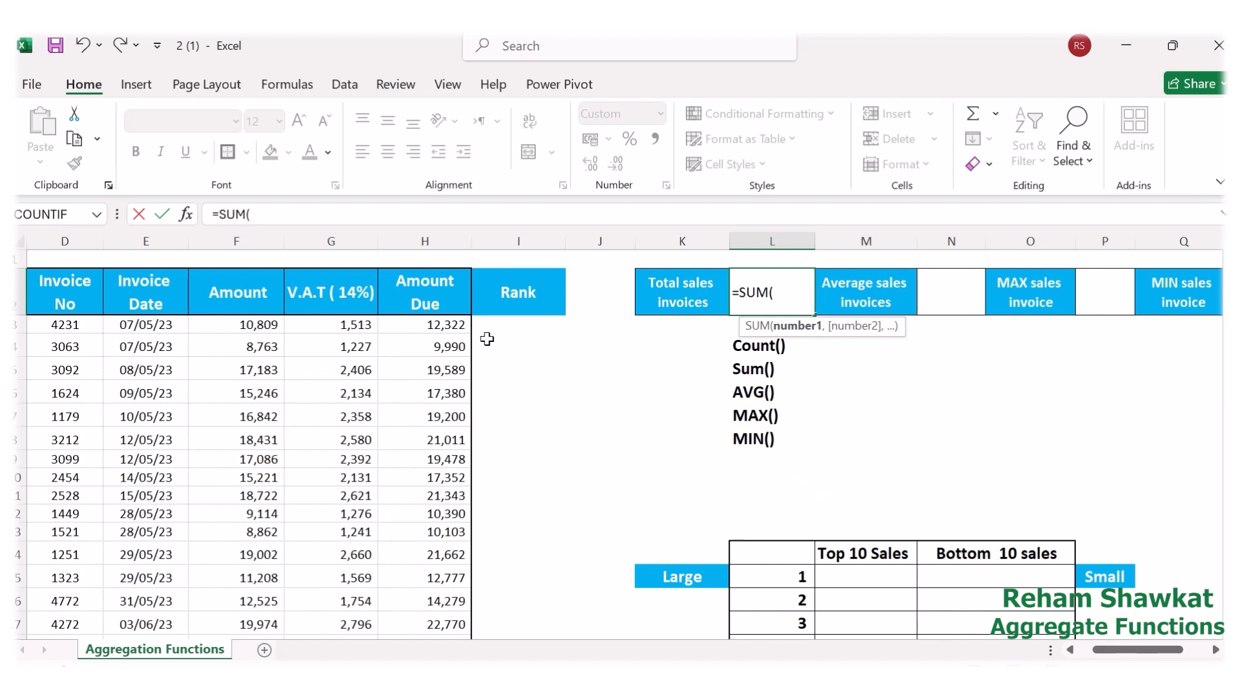
{"action": "left_click", "coordinate": [432, 323]}
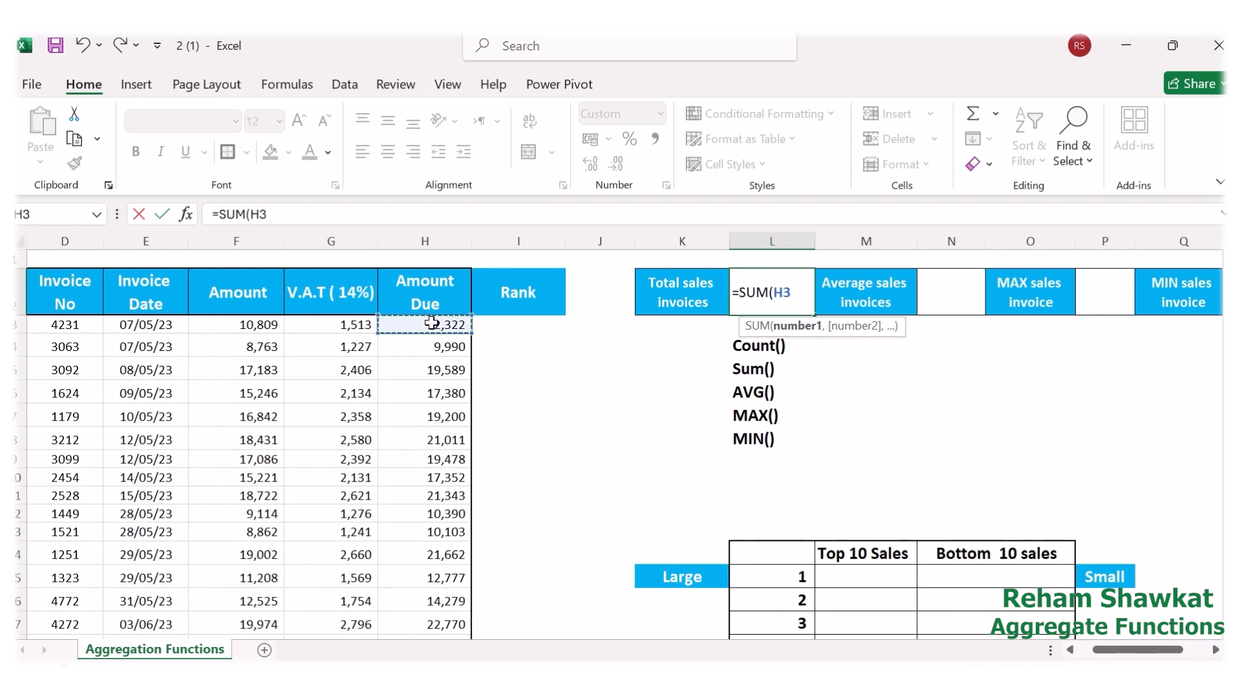
{"action": "key", "text": "ctrl+shift+Down"}
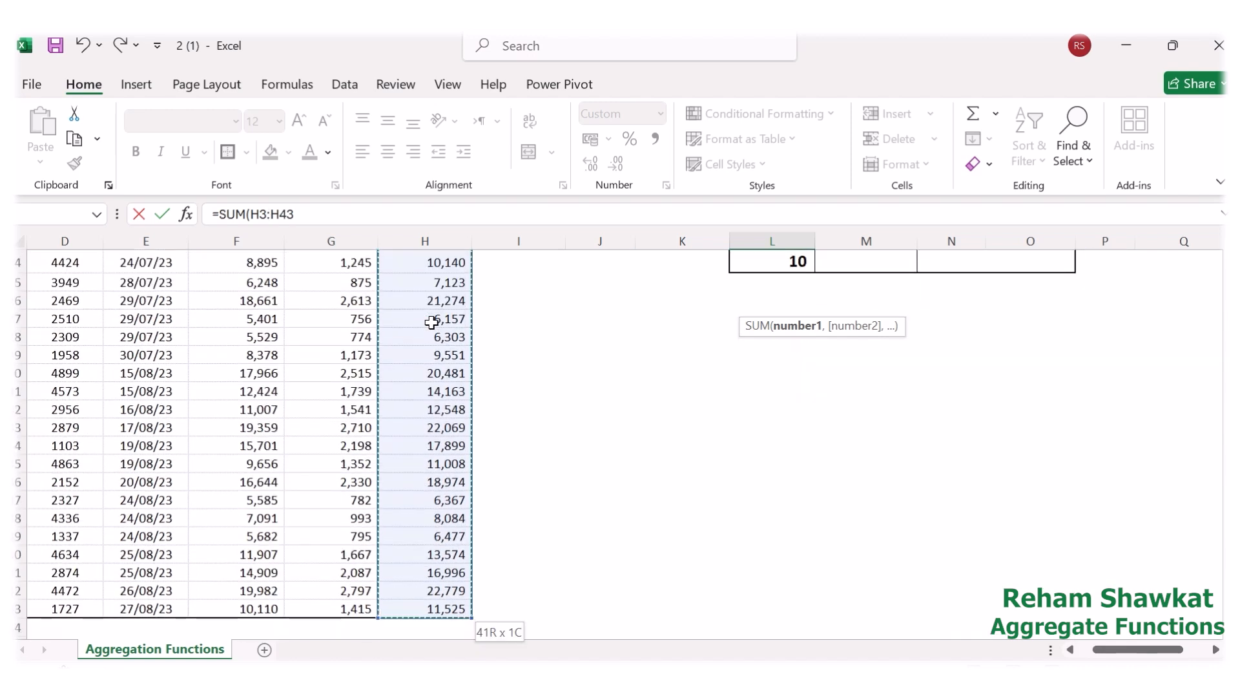
{"action": "left_click_drag", "start_coordinate": [1231, 580], "coordinate": [1232, 375]}
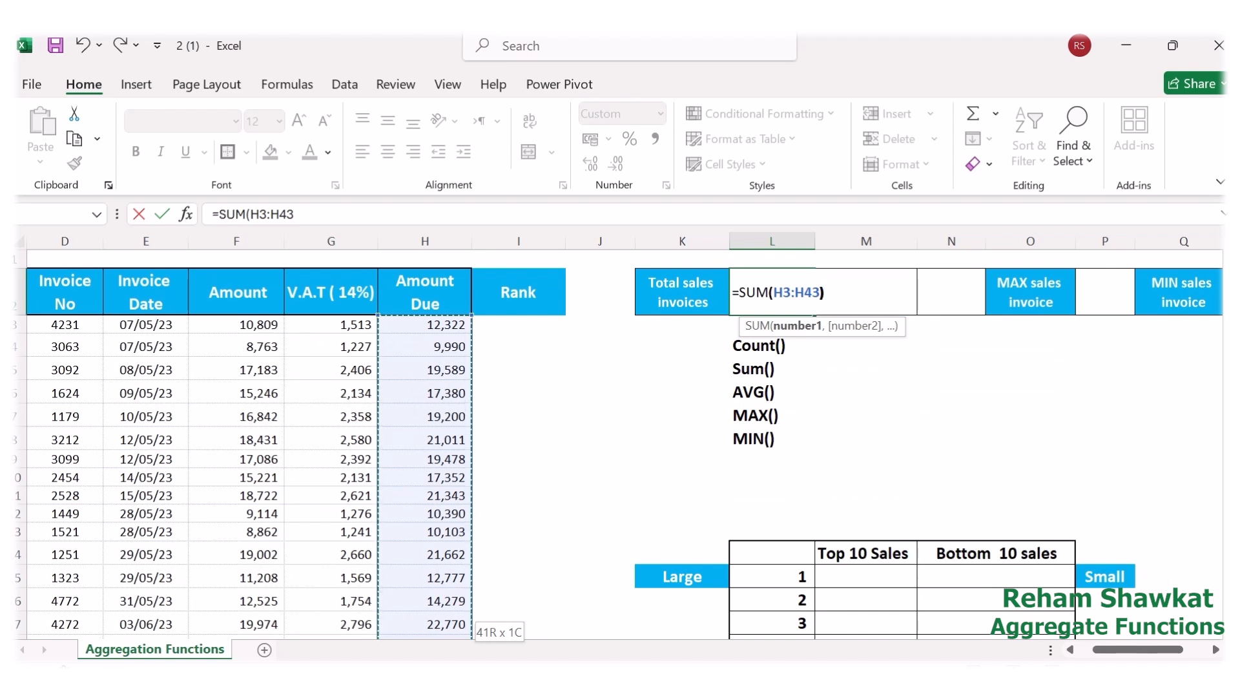
{"action": "type", "text": ")"}
{"action": "key", "text": "Return"}
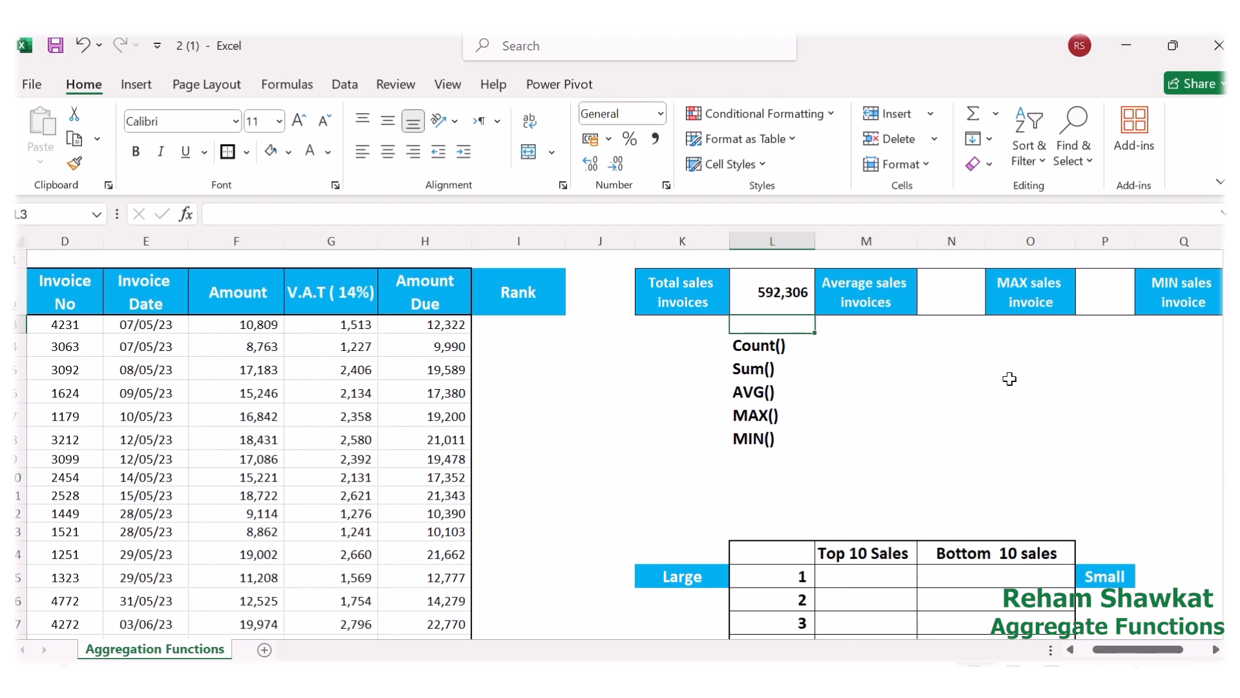
Start a formula in N2, the cell for Average sales invoices.
{"action": "left_click", "coordinate": [949, 297]}
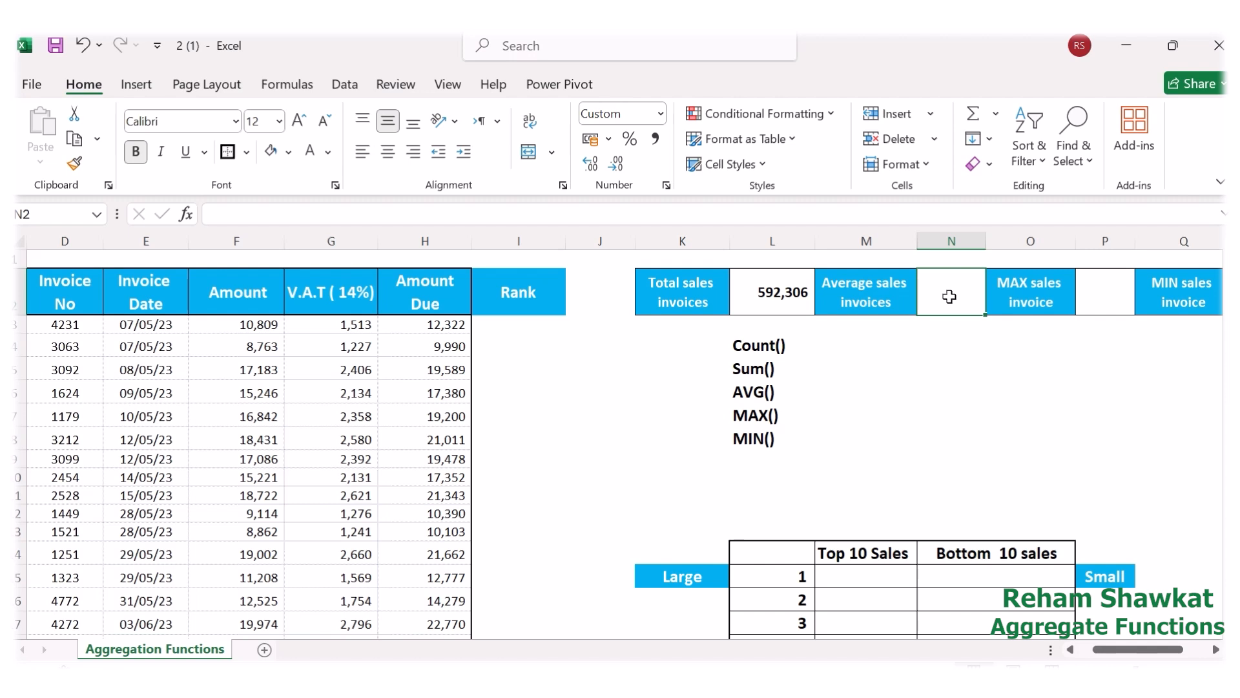
{"action": "type", "text": "="}
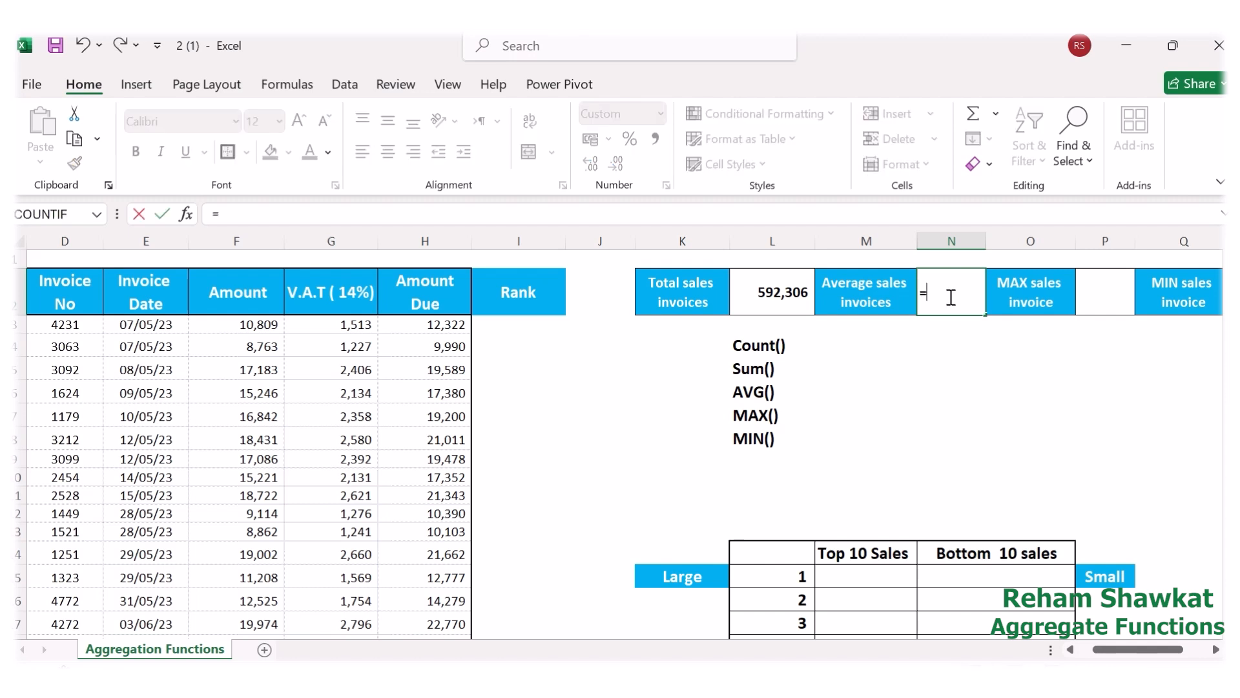
{"action": "left_click", "coordinate": [453, 324]}
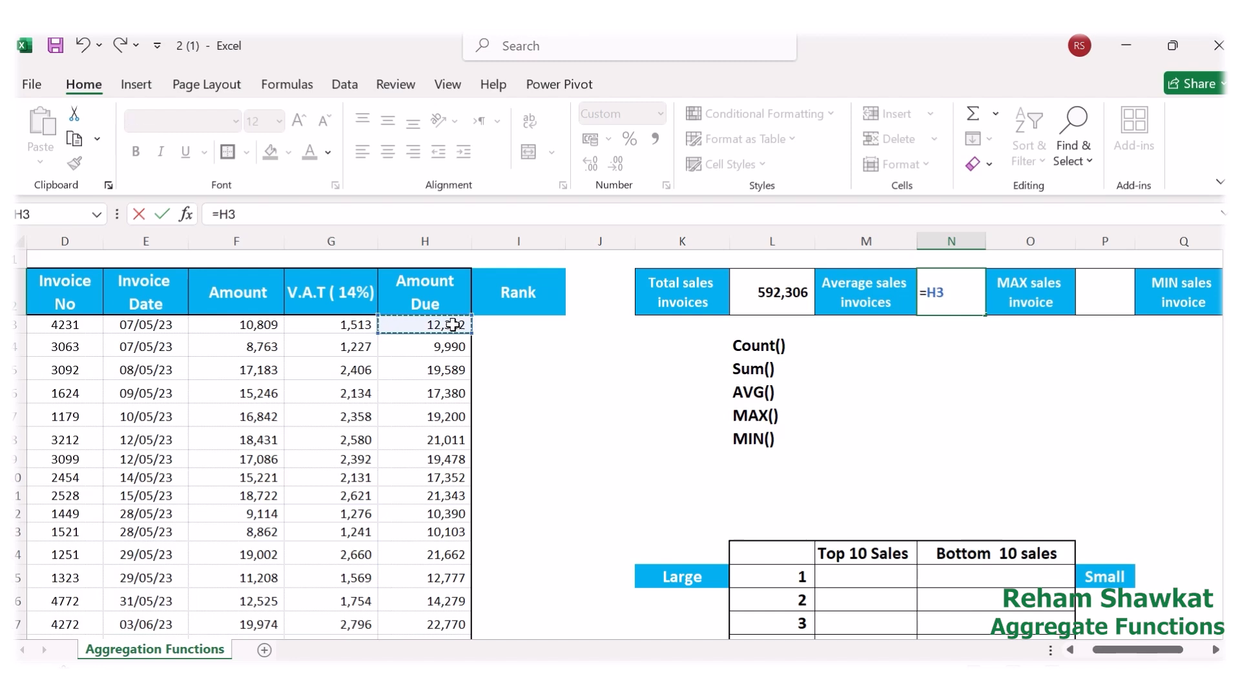
{"action": "key", "text": "ctrl+shift+Down"}
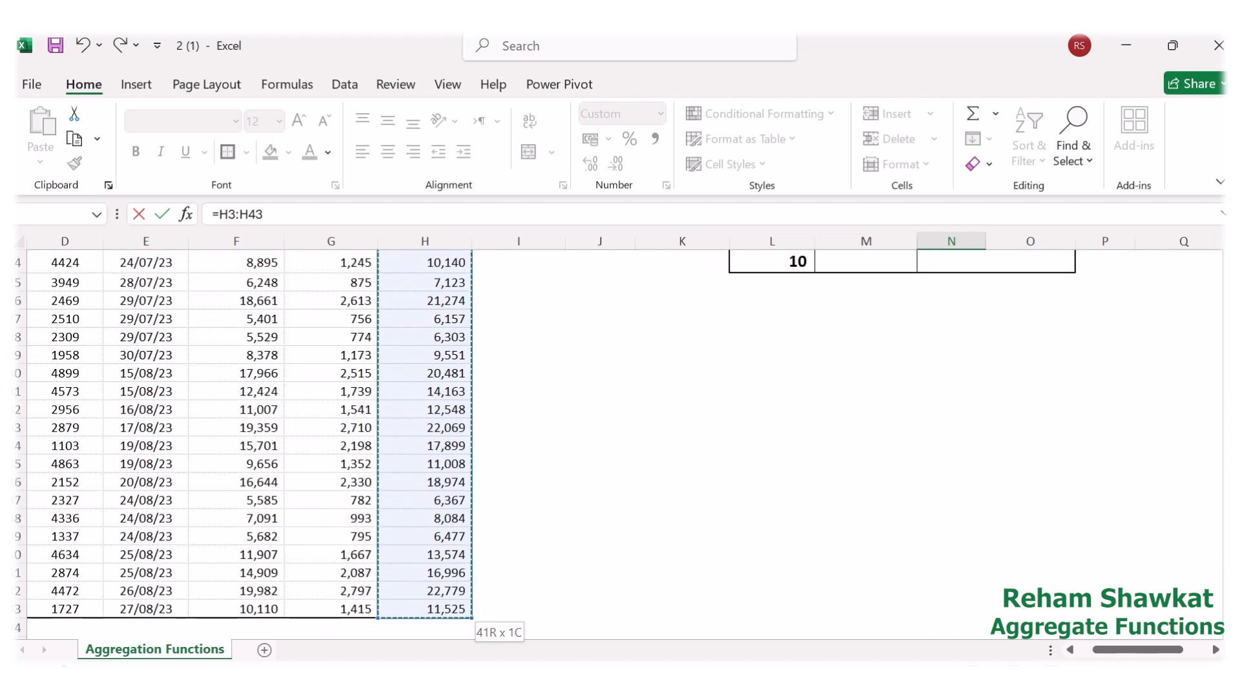
{"action": "scroll", "coordinate": [620, 446], "scroll_direction": "up", "scroll_amount": 10}
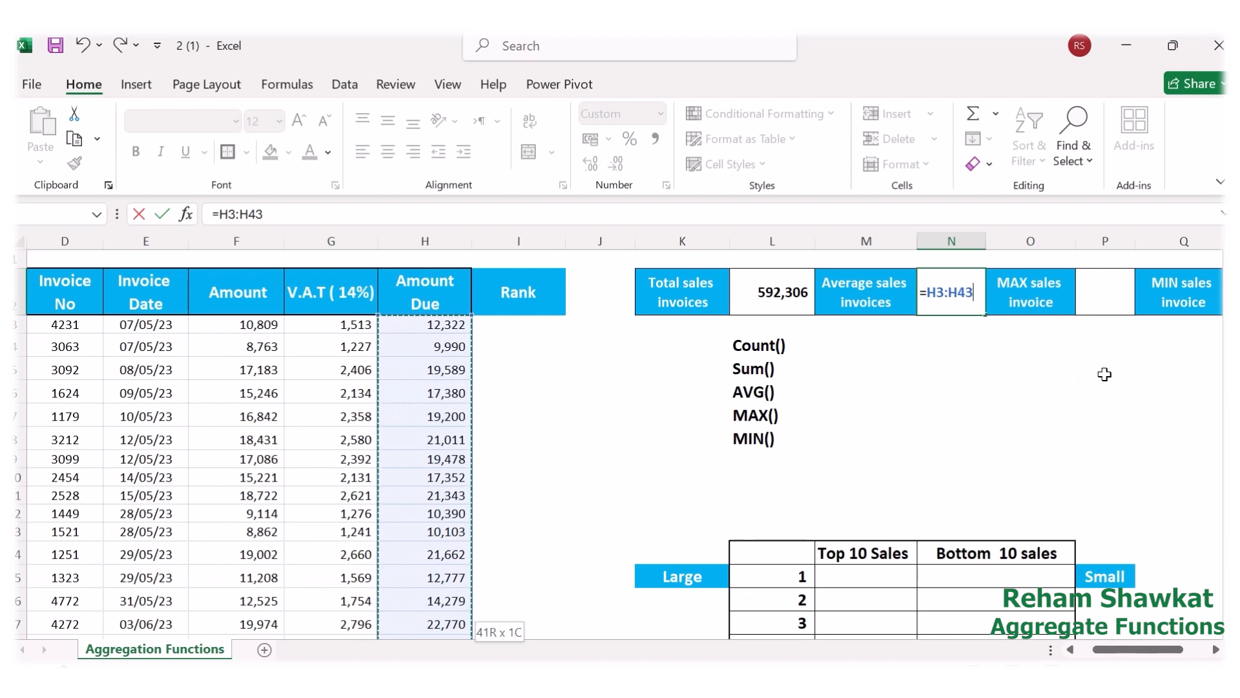
{"action": "key", "text": "BackSpace"}
{"action": "key", "text": "BackSpace"}
{"action": "key", "text": "BackSpace"}
{"action": "key", "text": "BackSpace"}
{"action": "key", "text": "BackSpace"}
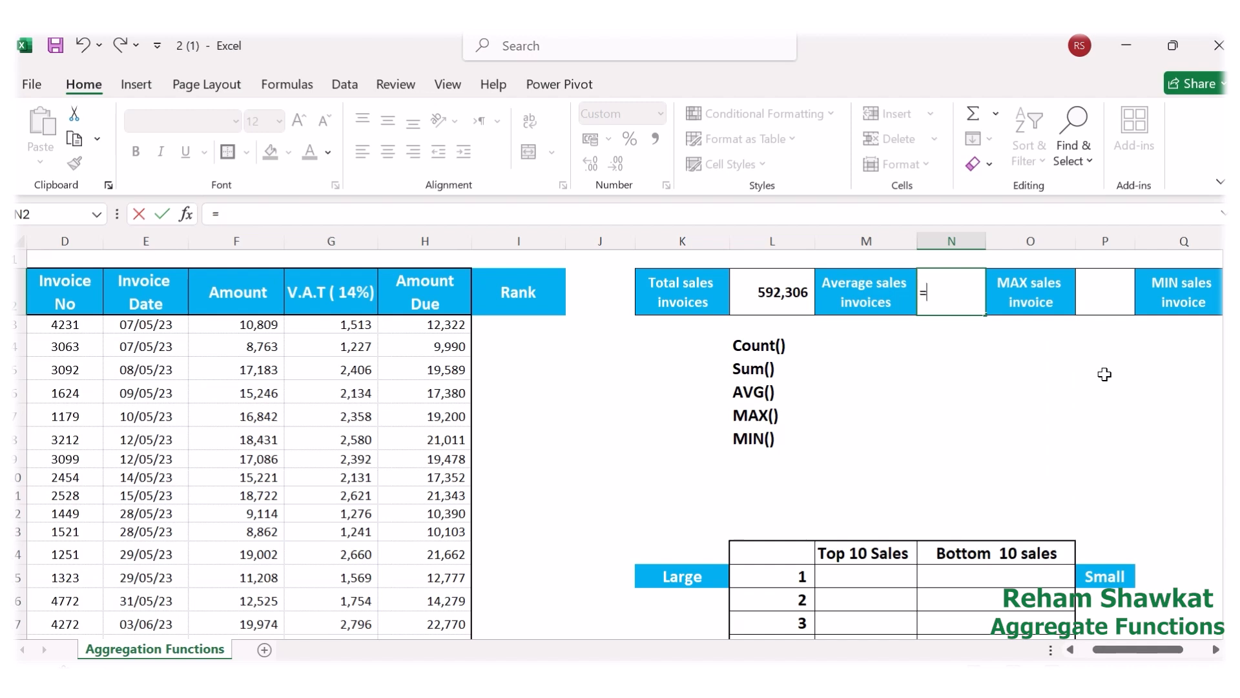
Complete the N2 formula as =AVERAGE(H3:H43) to average the Amount Due column.
{"action": "type", "text": "A"}
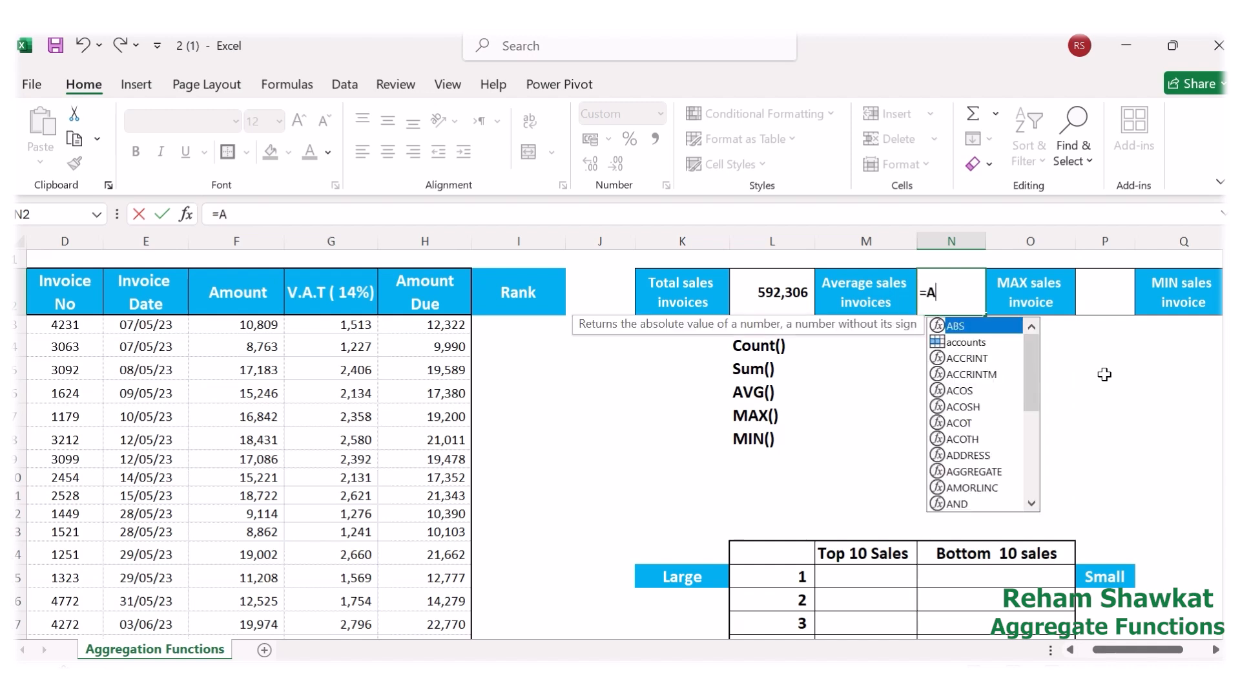
{"action": "type", "text": "v"}
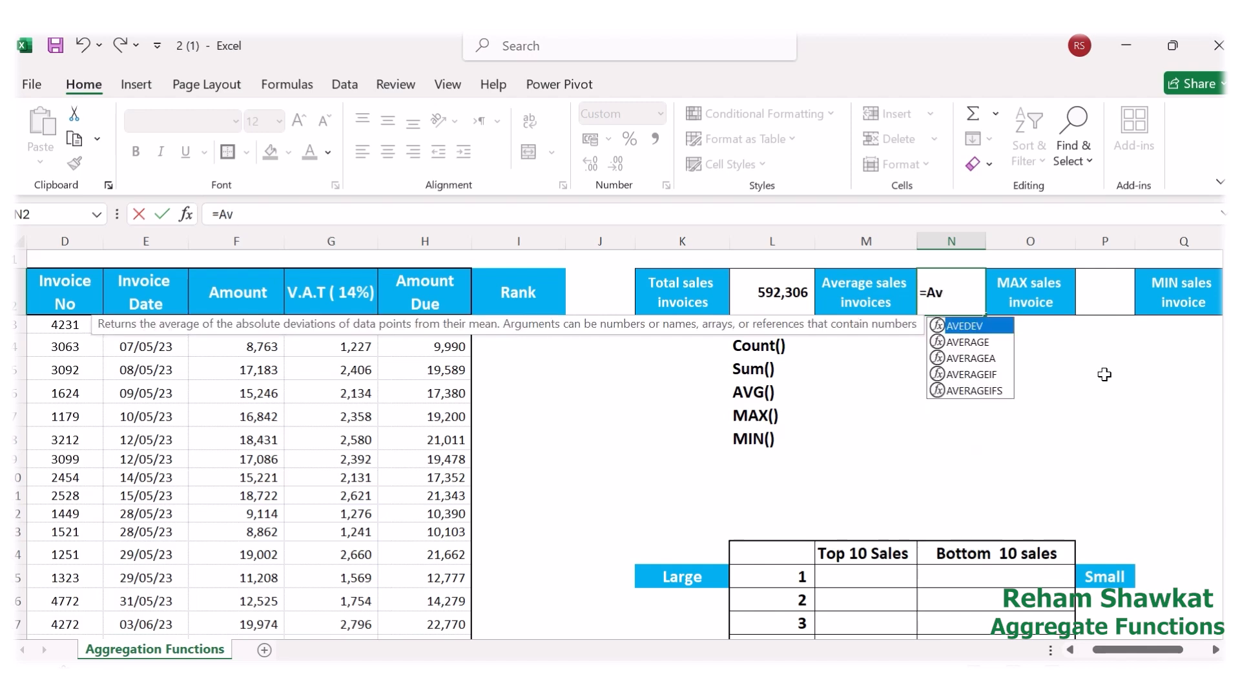
{"action": "type", "text": "e"}
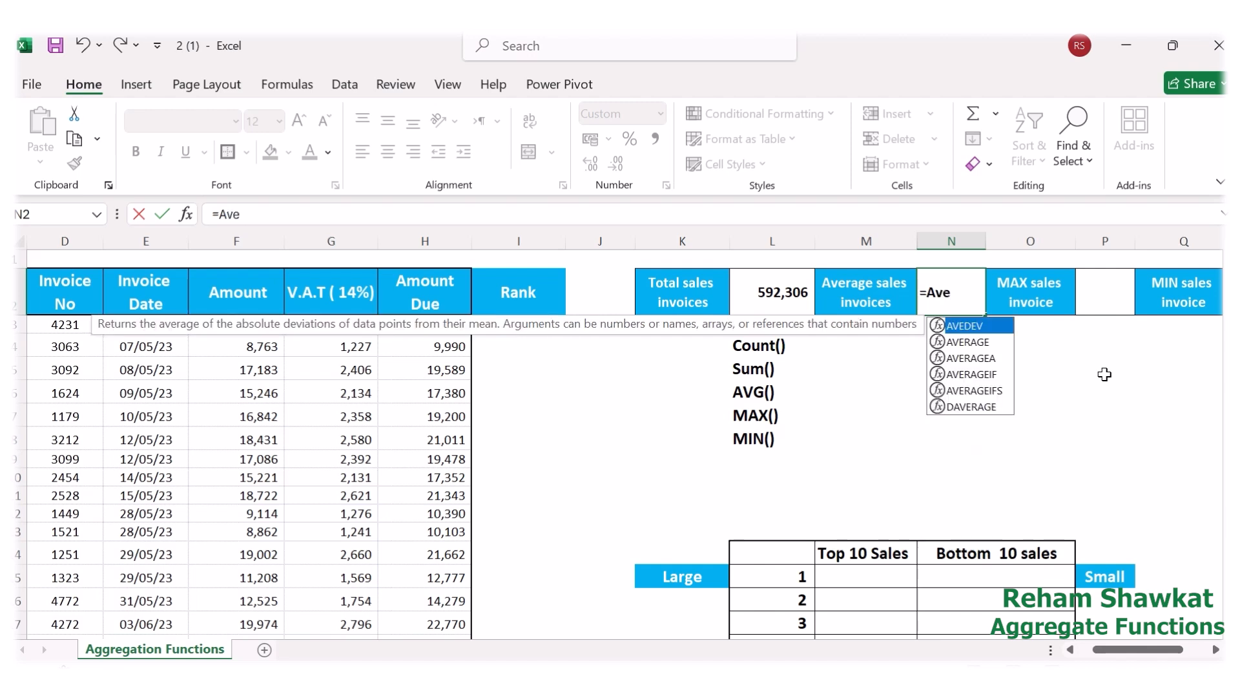
{"action": "left_click", "coordinate": [983, 348]}
{"action": "double_click", "coordinate": [983, 349]}
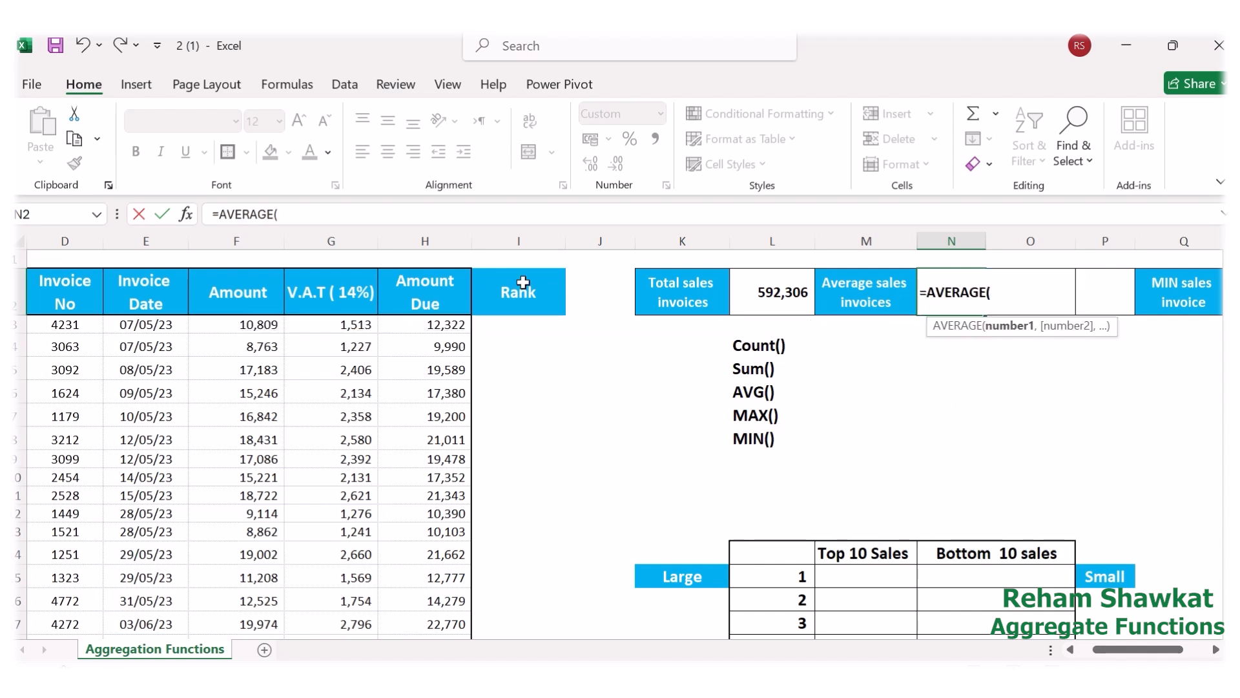
{"action": "left_click", "coordinate": [445, 322]}
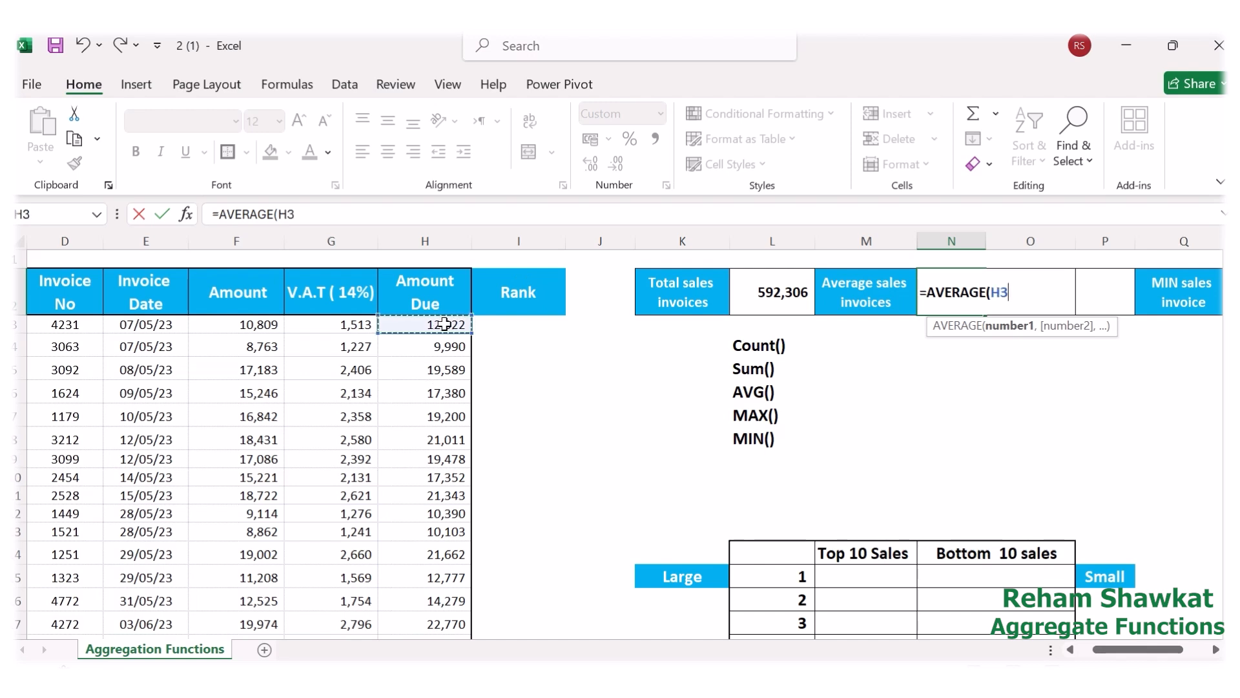
{"action": "key", "text": "ctrl+shift+Down"}
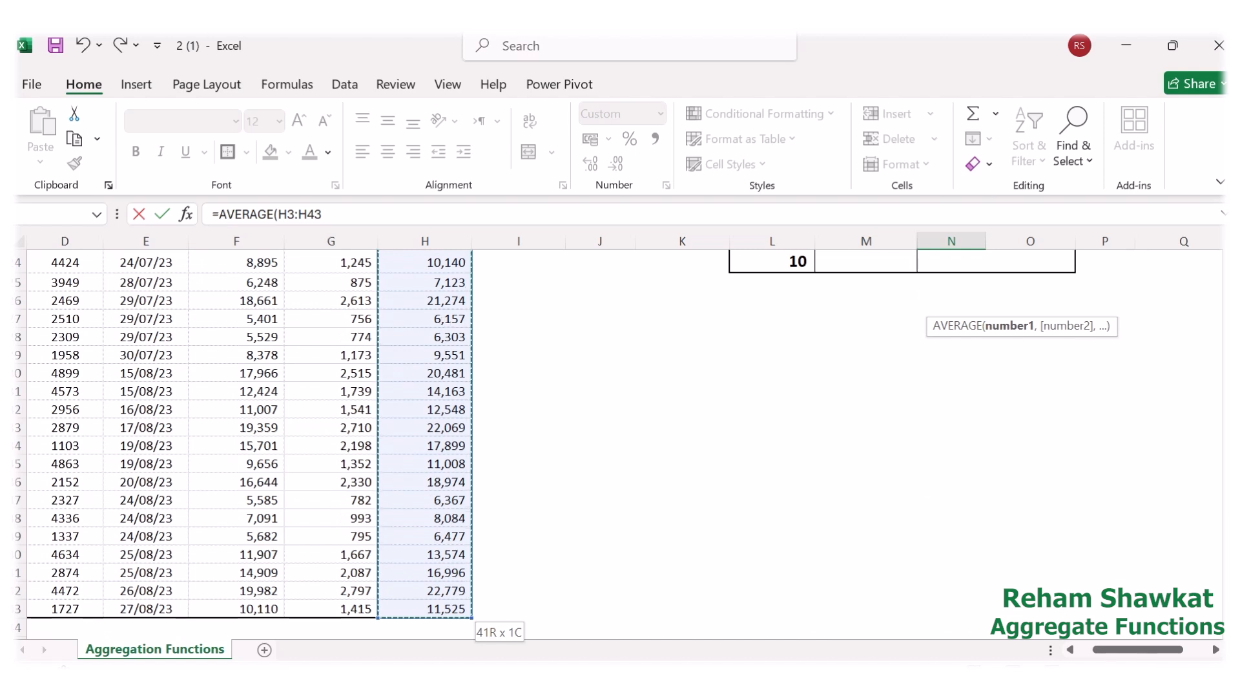
{"action": "scroll", "coordinate": [613, 439], "scroll_direction": "up", "scroll_amount": 8}
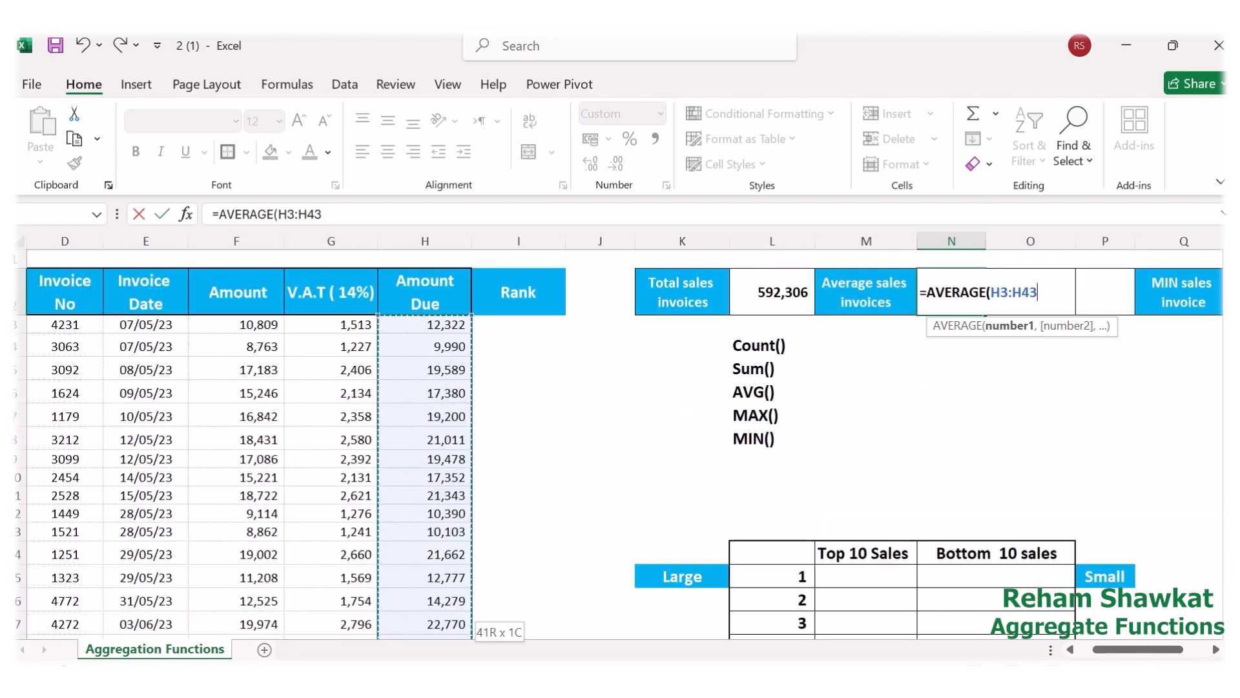
{"action": "type", "text": ")"}
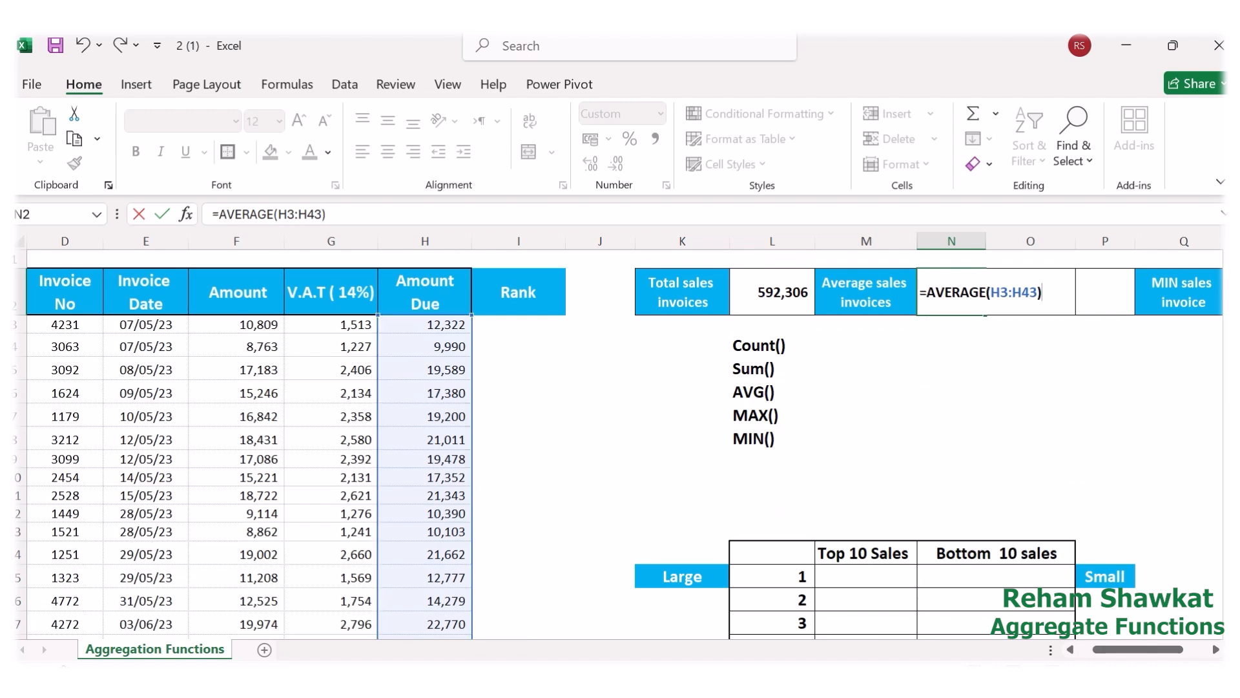
{"action": "key", "text": "Return"}
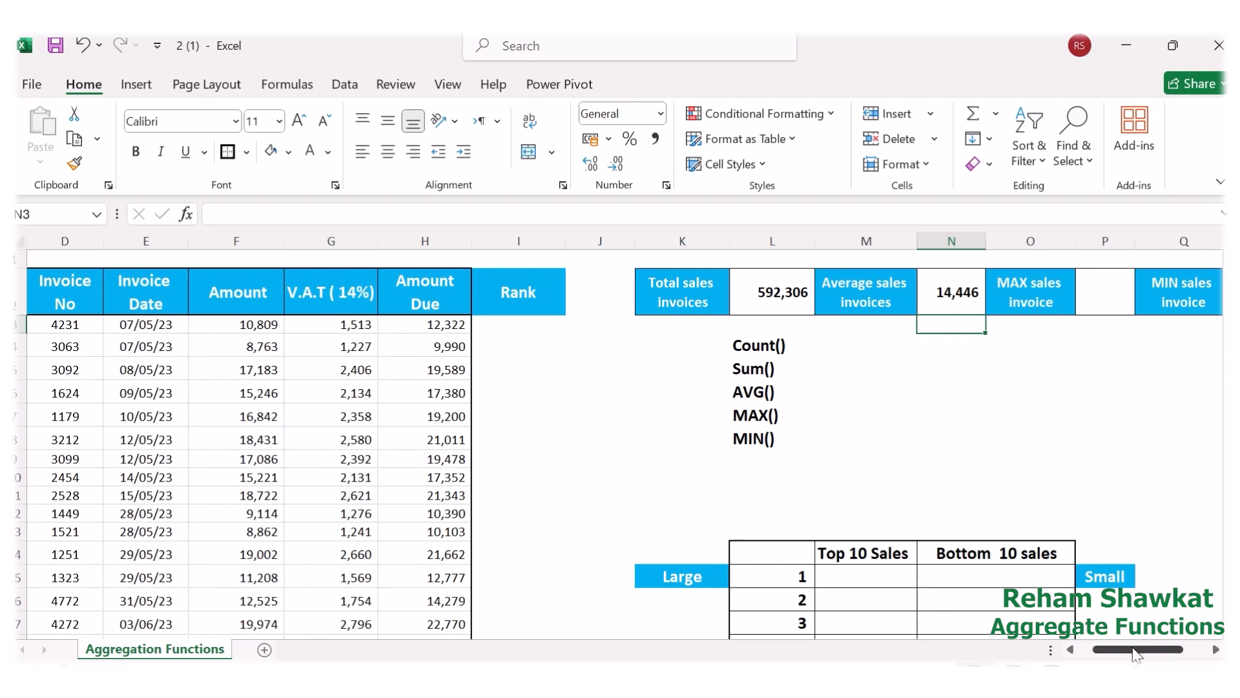
Enter =MAX(H3:H43) in P2 to return the highest Amount Due for MAX sales invoice.
{"action": "left_click_drag", "start_coordinate": [1137, 653], "coordinate": [1161, 651]}
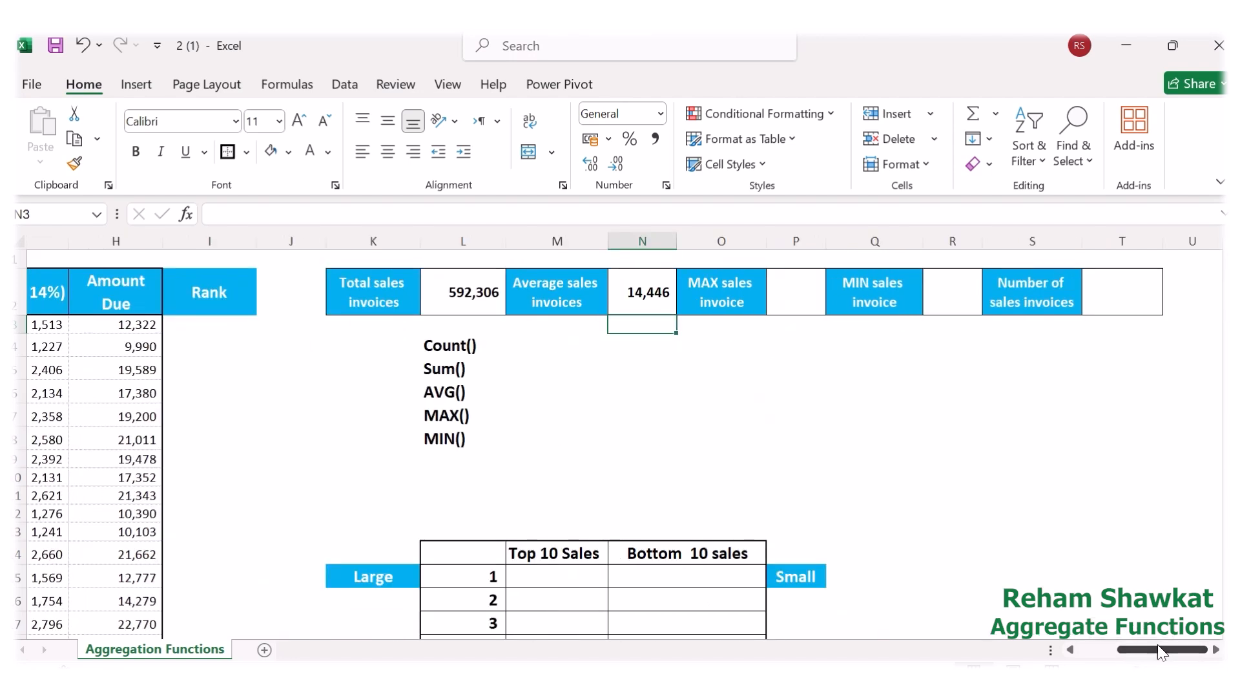
{"action": "left_click", "coordinate": [789, 292]}
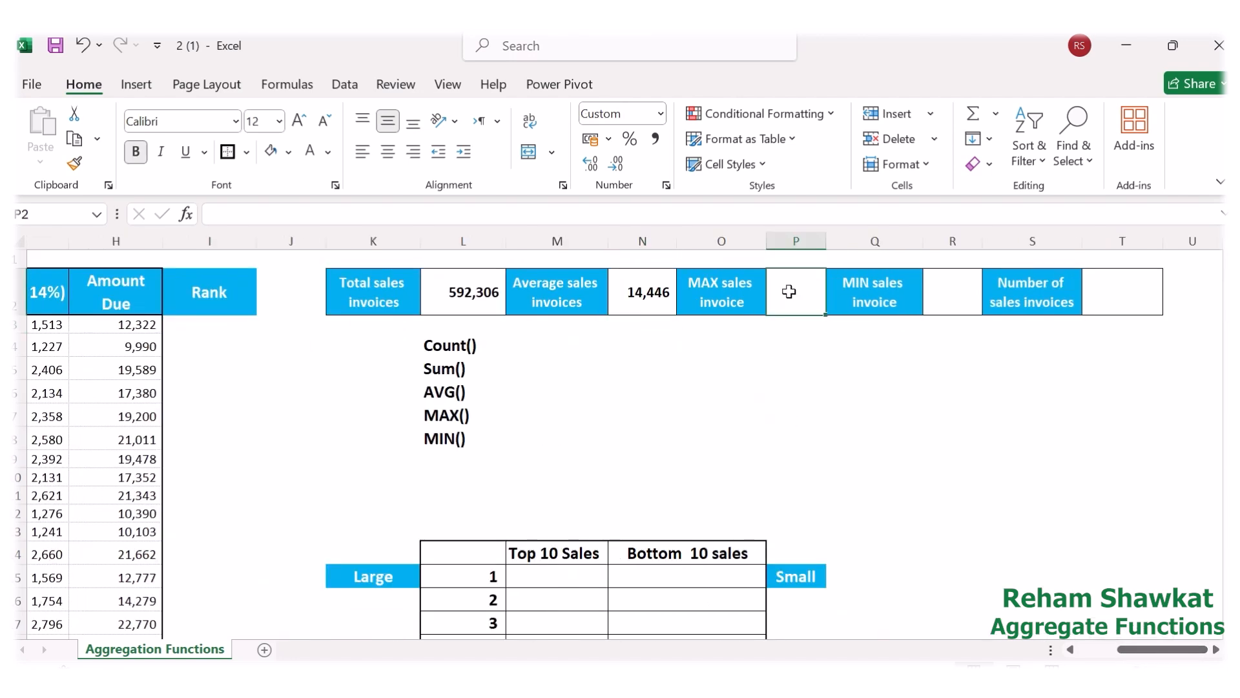
{"action": "type", "text": "="}
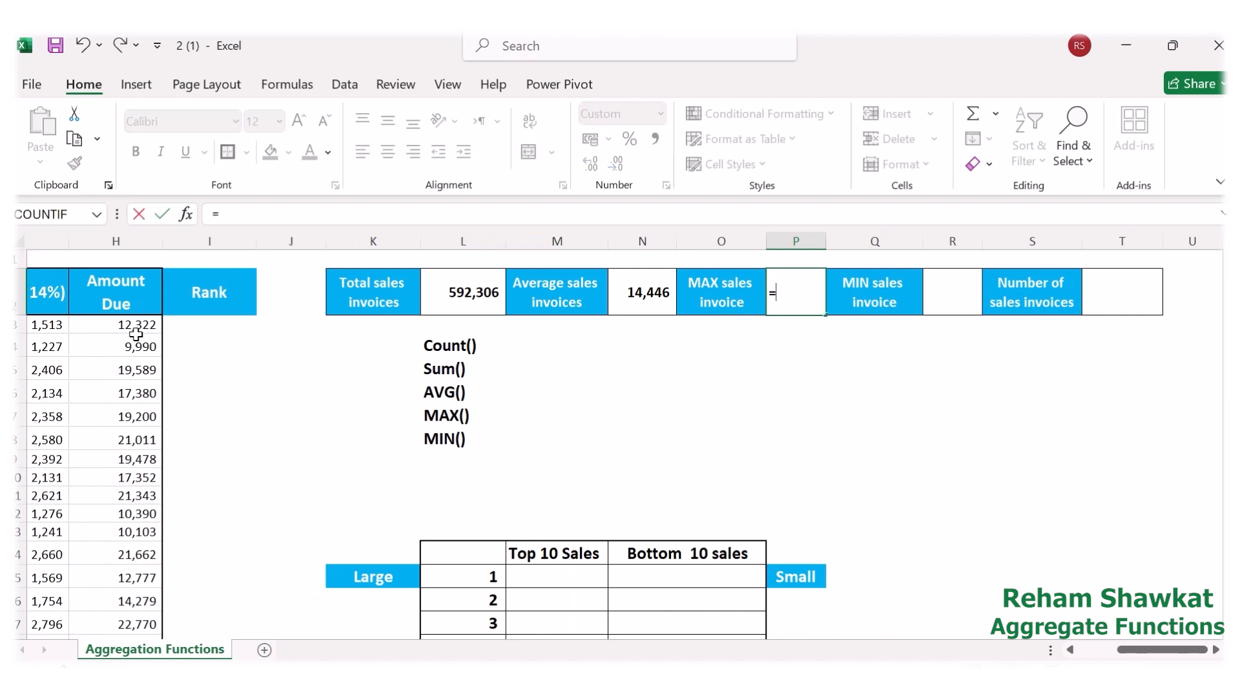
{"action": "type", "text": "M"}
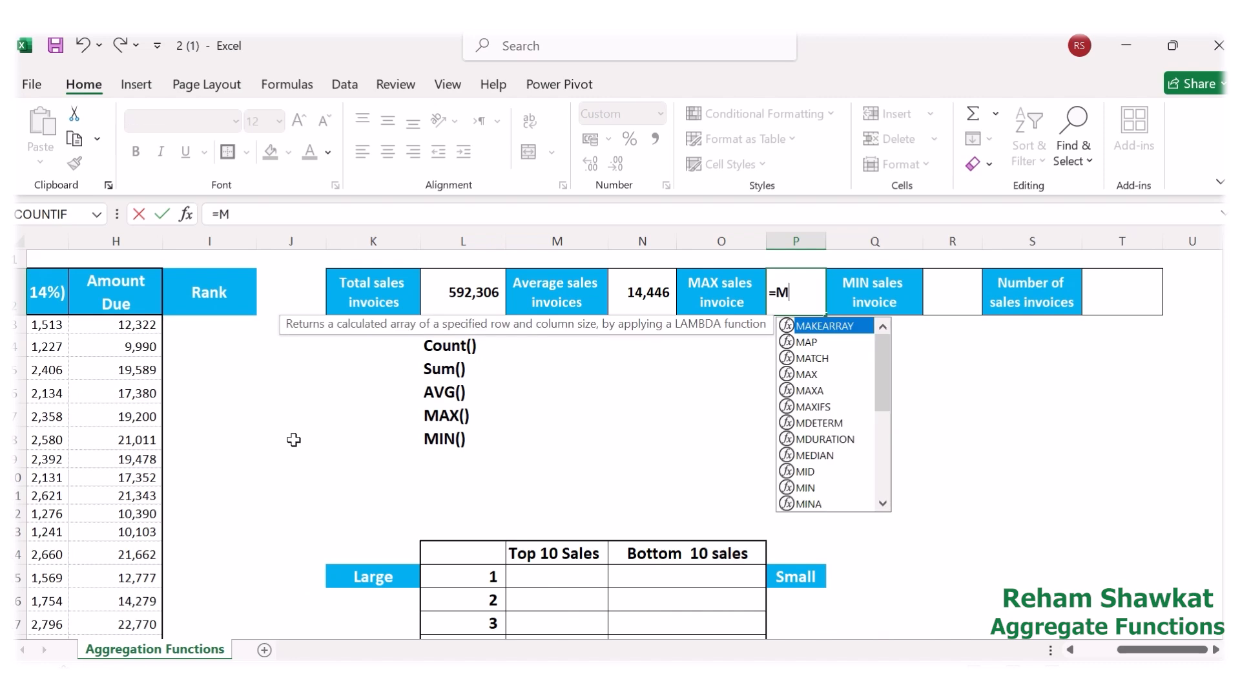
{"action": "type", "text": "a"}
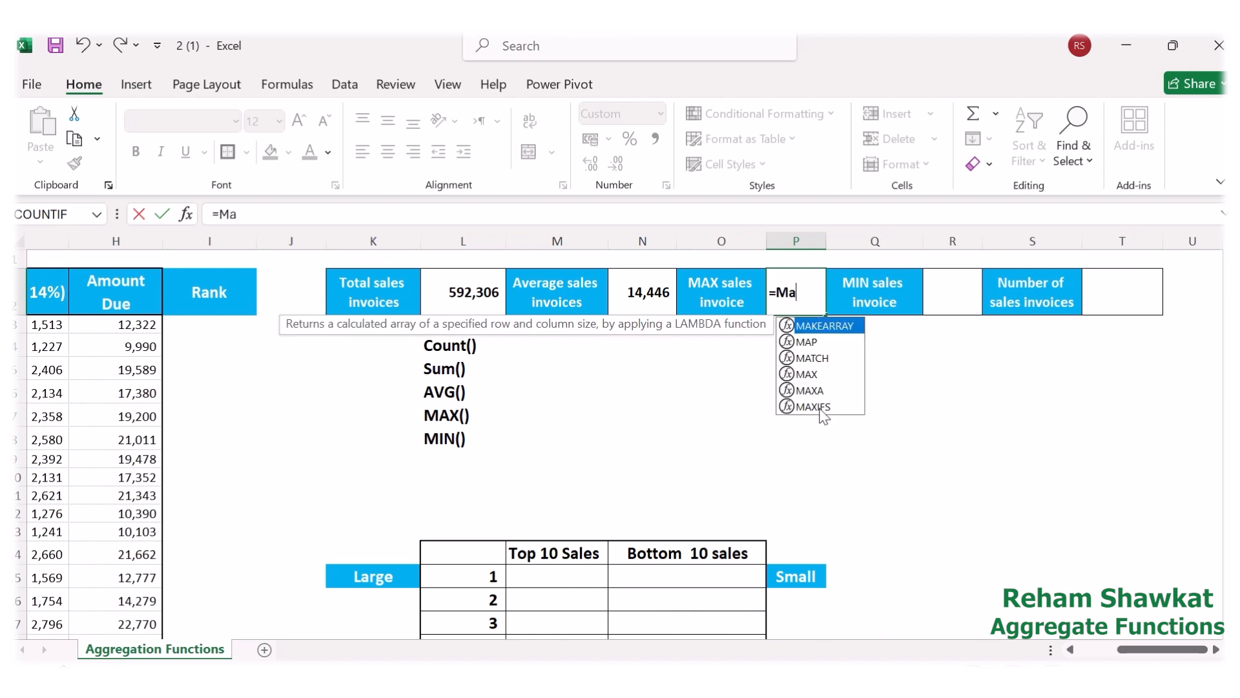
{"action": "double_click", "coordinate": [810, 375]}
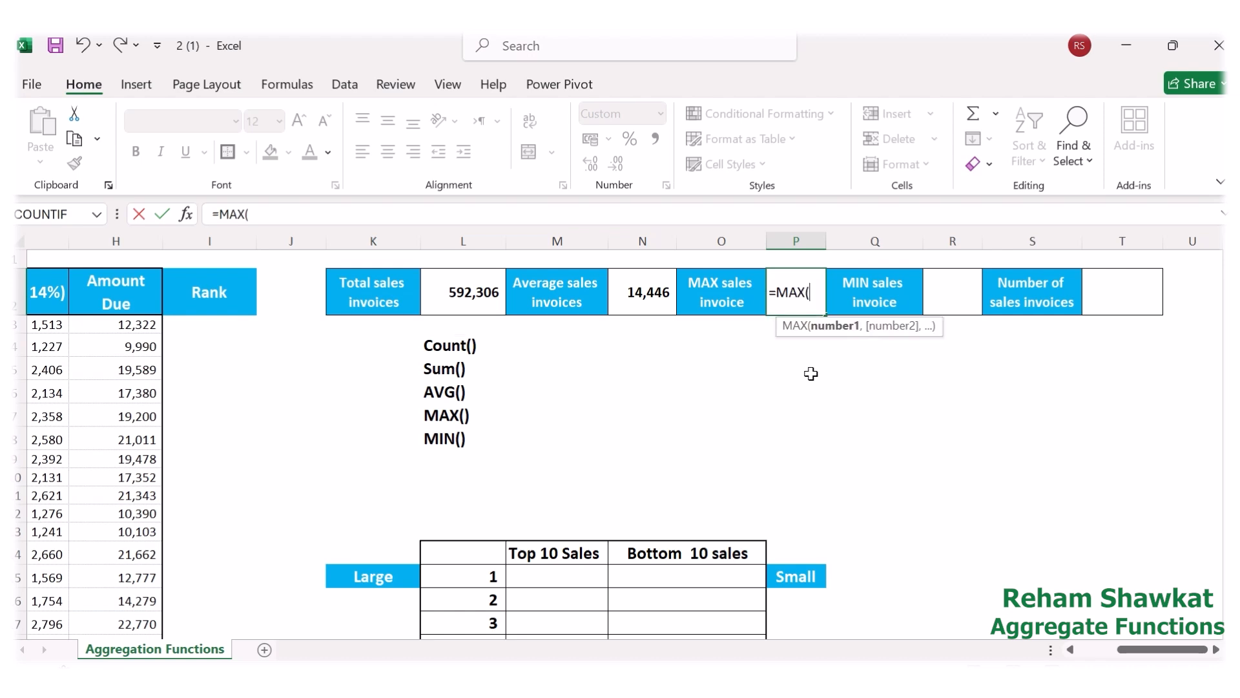
{"action": "left_click", "coordinate": [142, 323]}
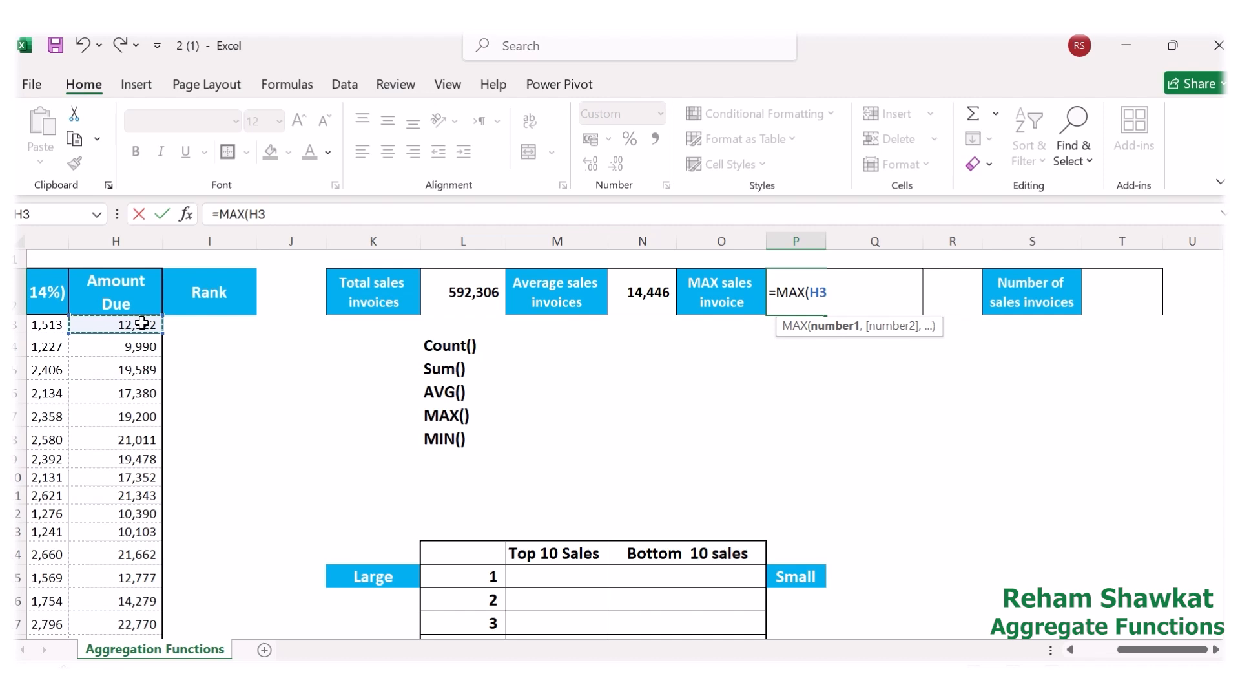
{"action": "key", "text": "ctrl+shift+Down"}
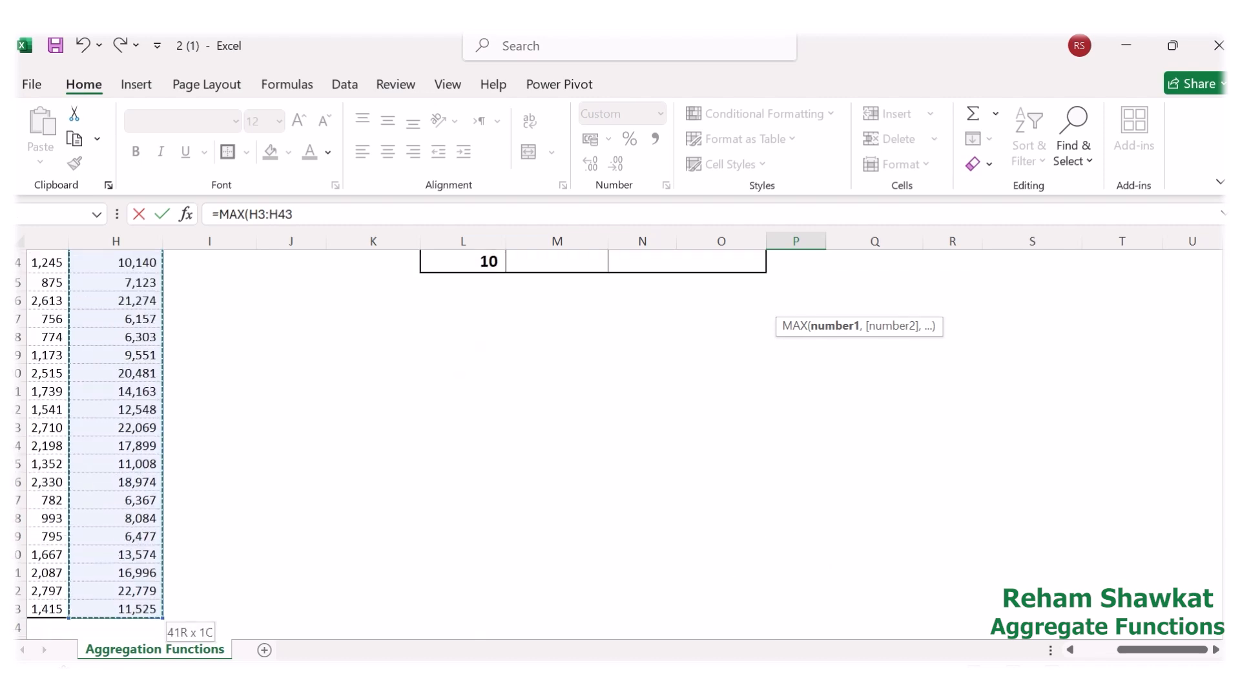
{"action": "left_click_drag", "start_coordinate": [1222, 446], "coordinate": [1194, 255]}
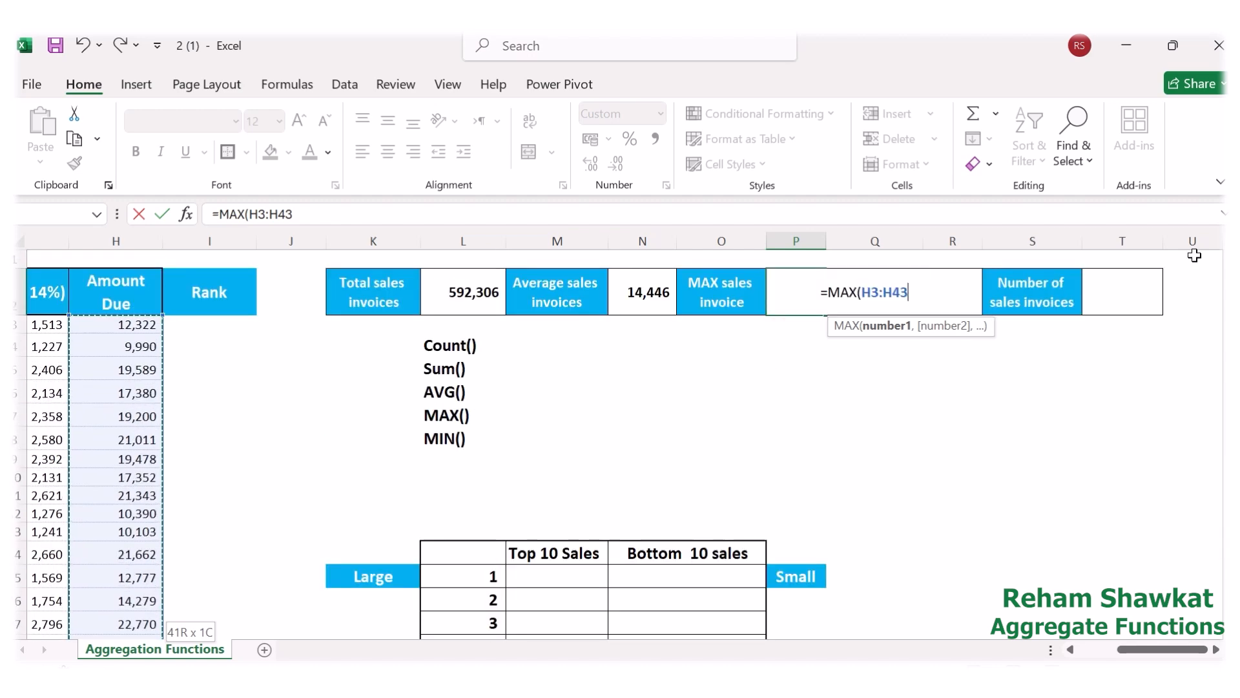
{"action": "type", "text": ")"}
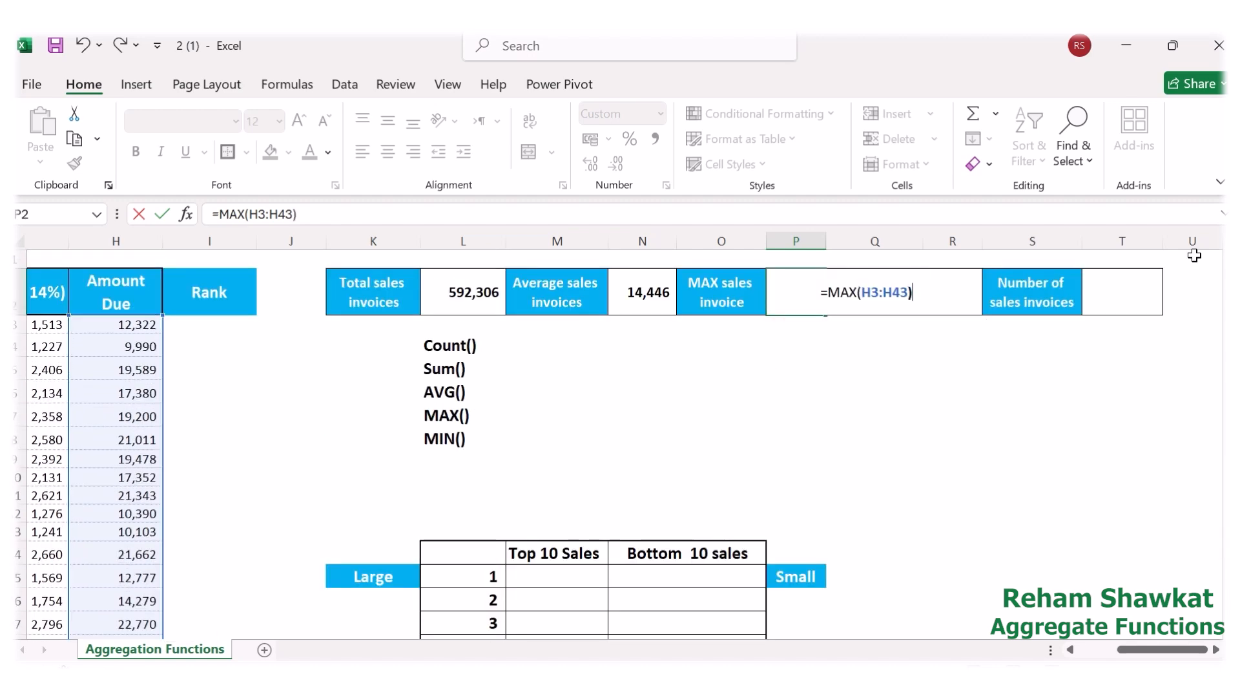
{"action": "key", "text": "Return"}
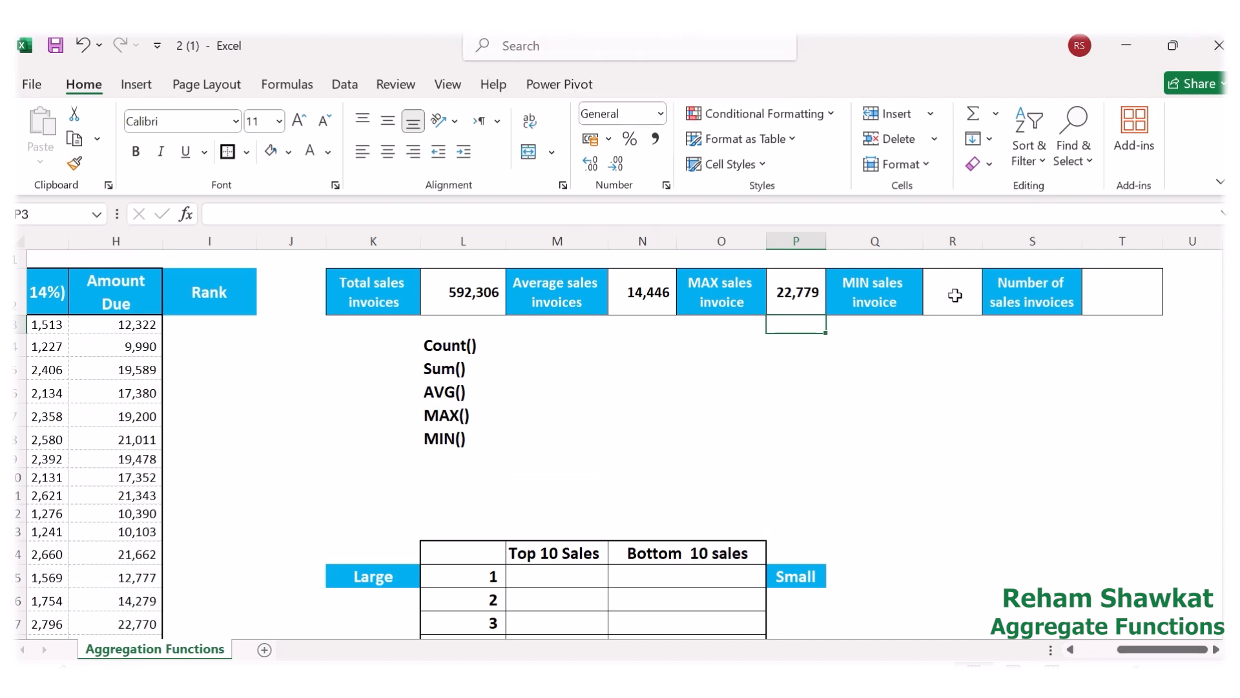
{"action": "key", "text": "Up"}
{"action": "key", "text": "Right"}
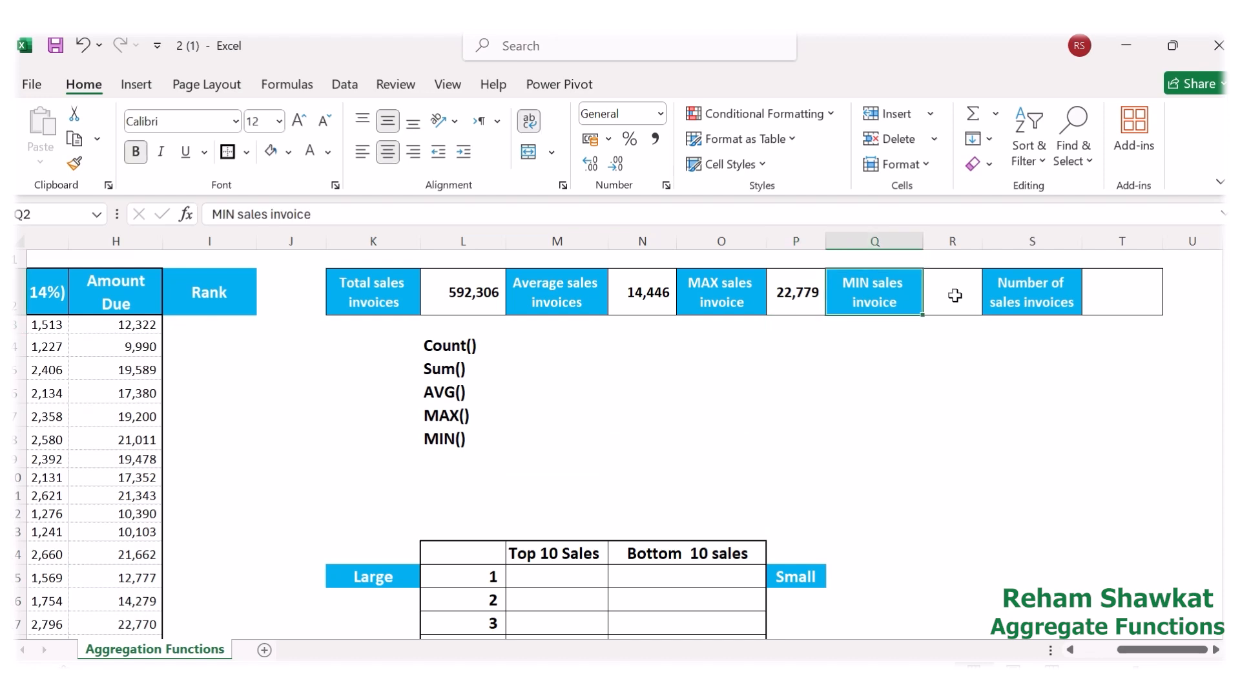
{"action": "left_click", "coordinate": [954, 295]}
{"action": "type", "text": "="}
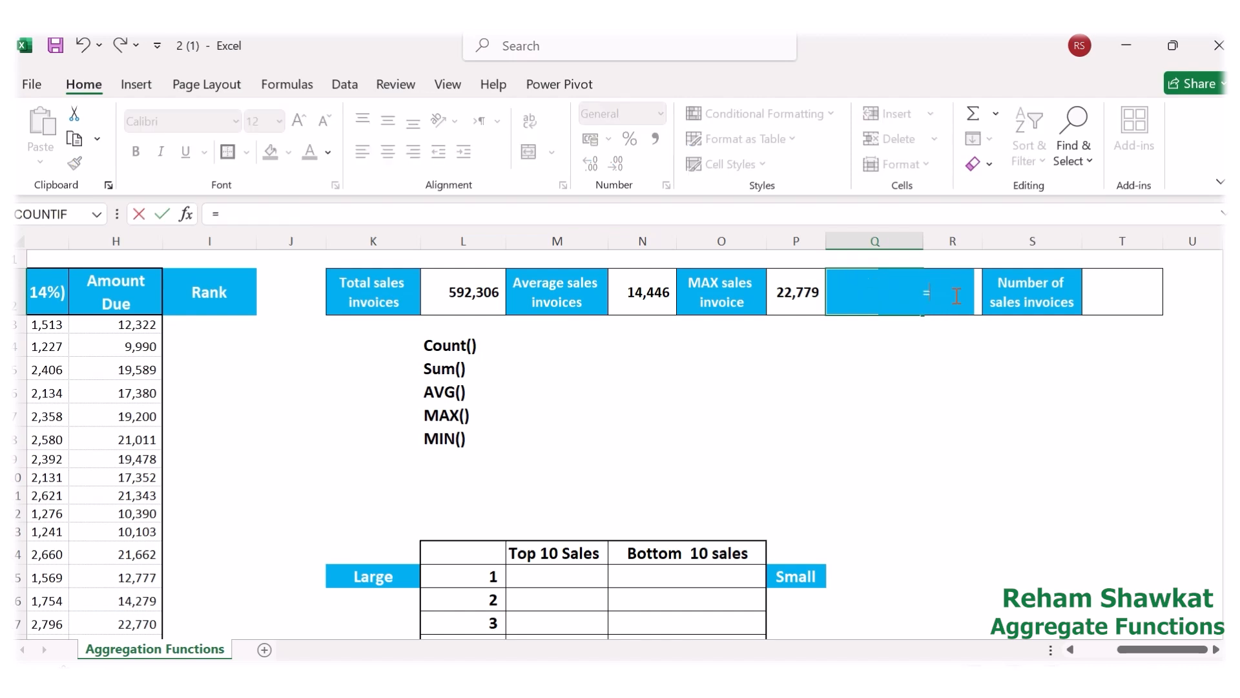
{"action": "left_click", "coordinate": [948, 367]}
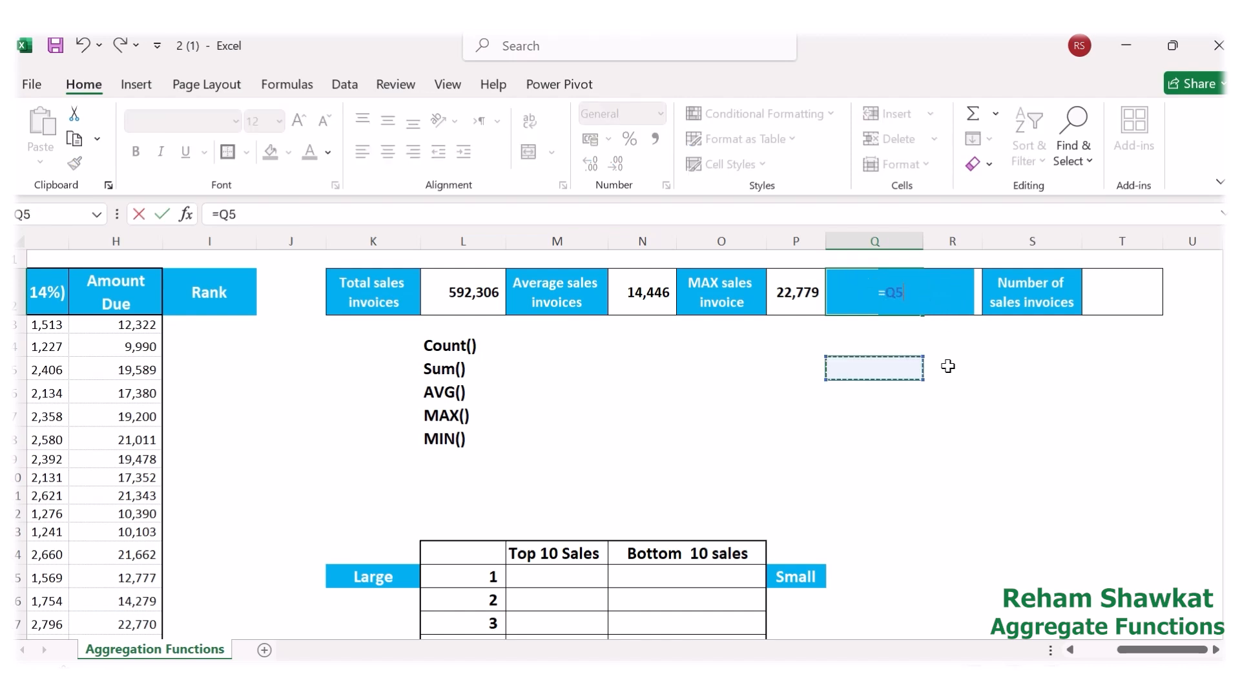
{"action": "key", "text": "BackSpace"}
{"action": "key", "text": "BackSpace"}
{"action": "key", "text": "BackSpace"}
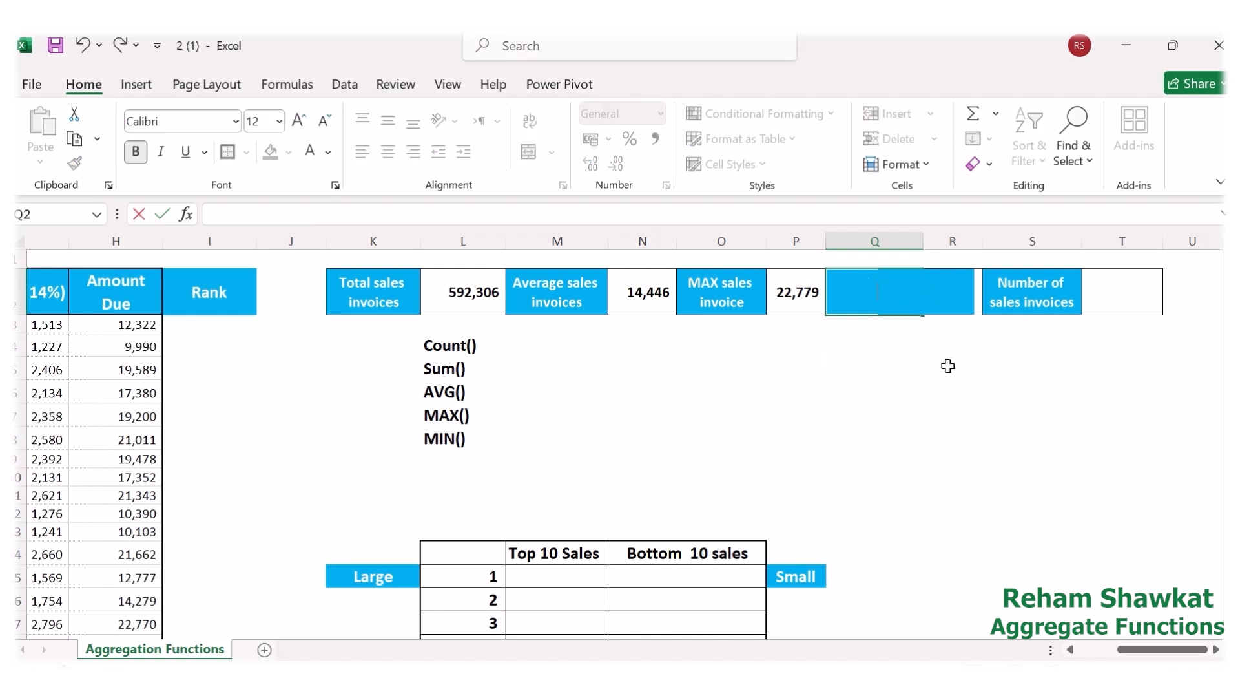
{"action": "left_click", "coordinate": [974, 409]}
{"action": "left_click", "coordinate": [958, 294]}
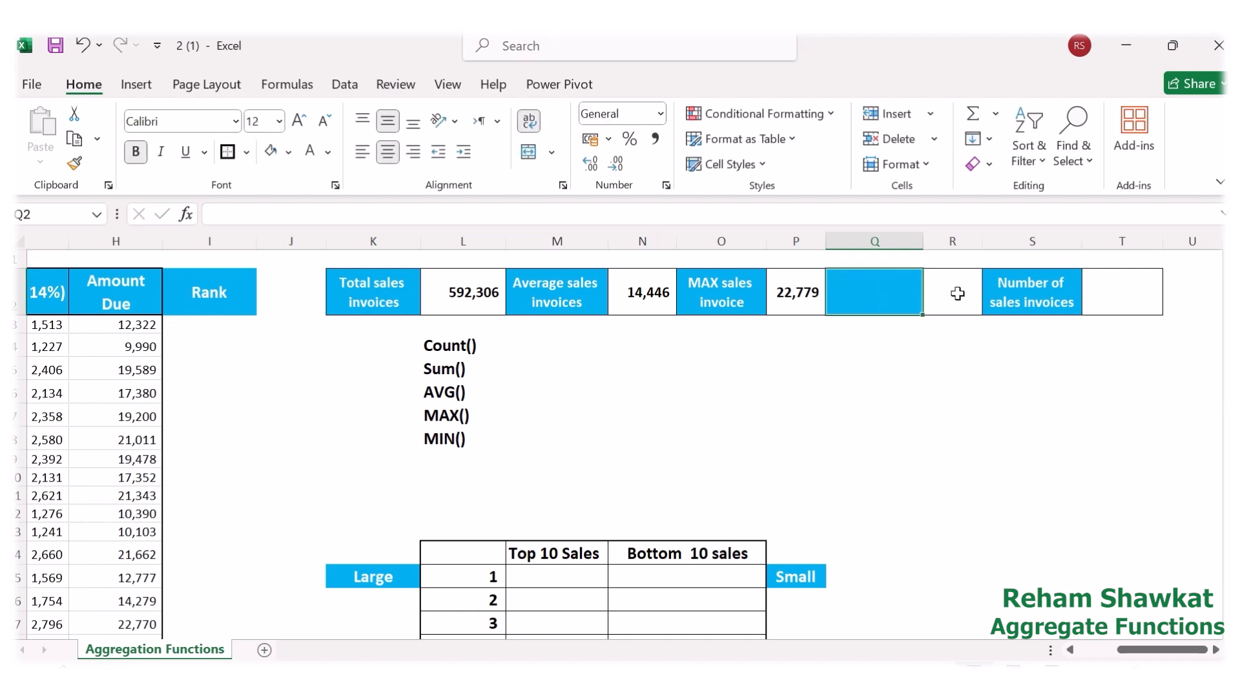
Narrow column Q slightly.
{"action": "left_click", "coordinate": [971, 241]}
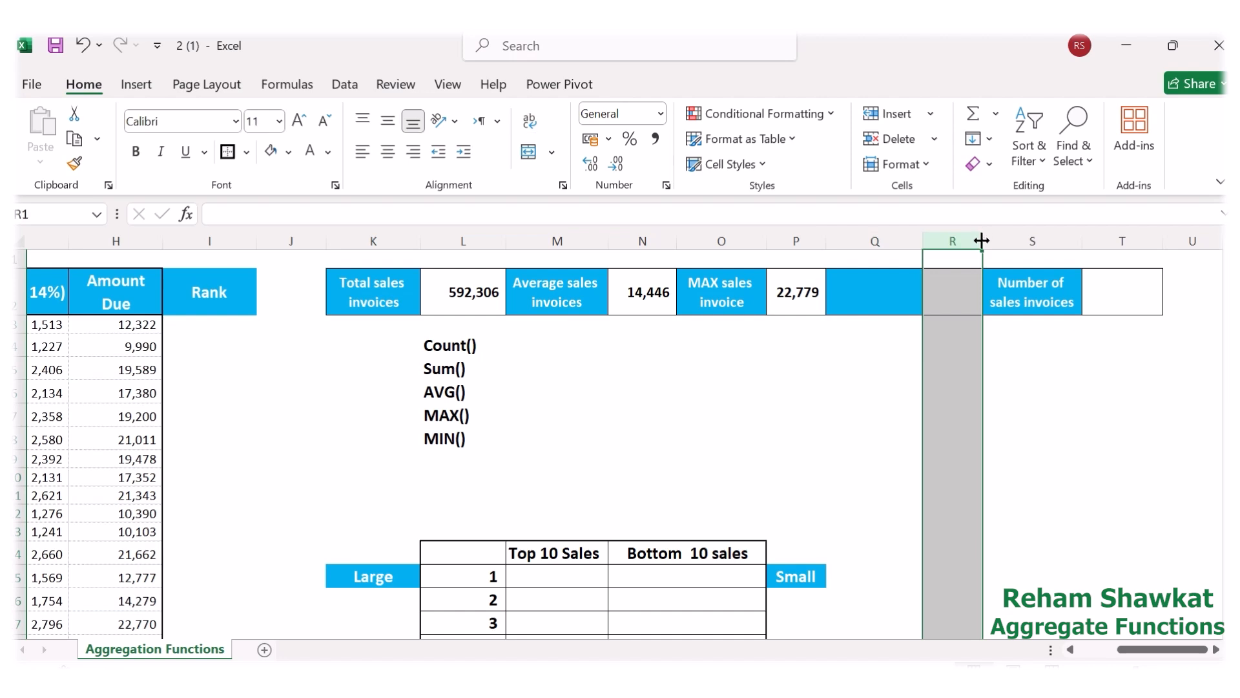
{"action": "mouse_move", "coordinate": [980, 240]}
{"action": "left_mouse_down"}
{"action": "mouse_move", "coordinate": [1017, 240]}
{"action": "mouse_move", "coordinate": [962, 241]}
{"action": "left_mouse_up"}
Enter =MIN(H3:H43) in R2 to return the lowest Amount Due for MIN sales invoice.
{"action": "left_click", "coordinate": [1001, 283]}
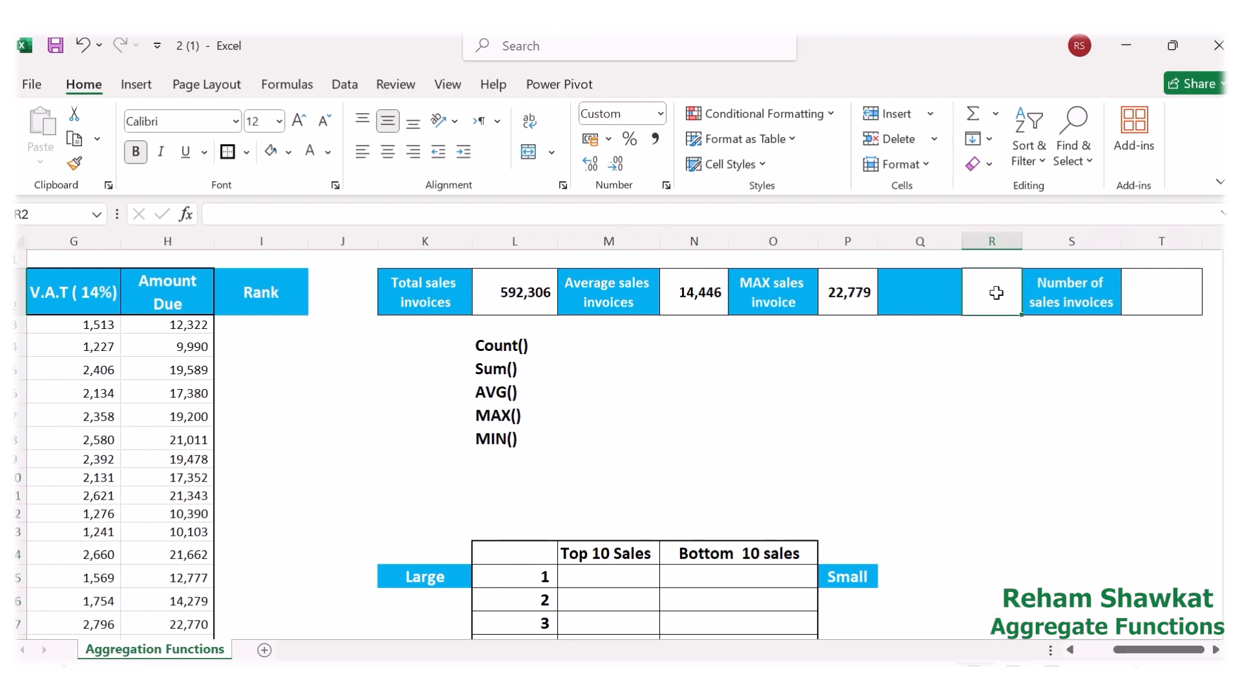
{"action": "type", "text": "="}
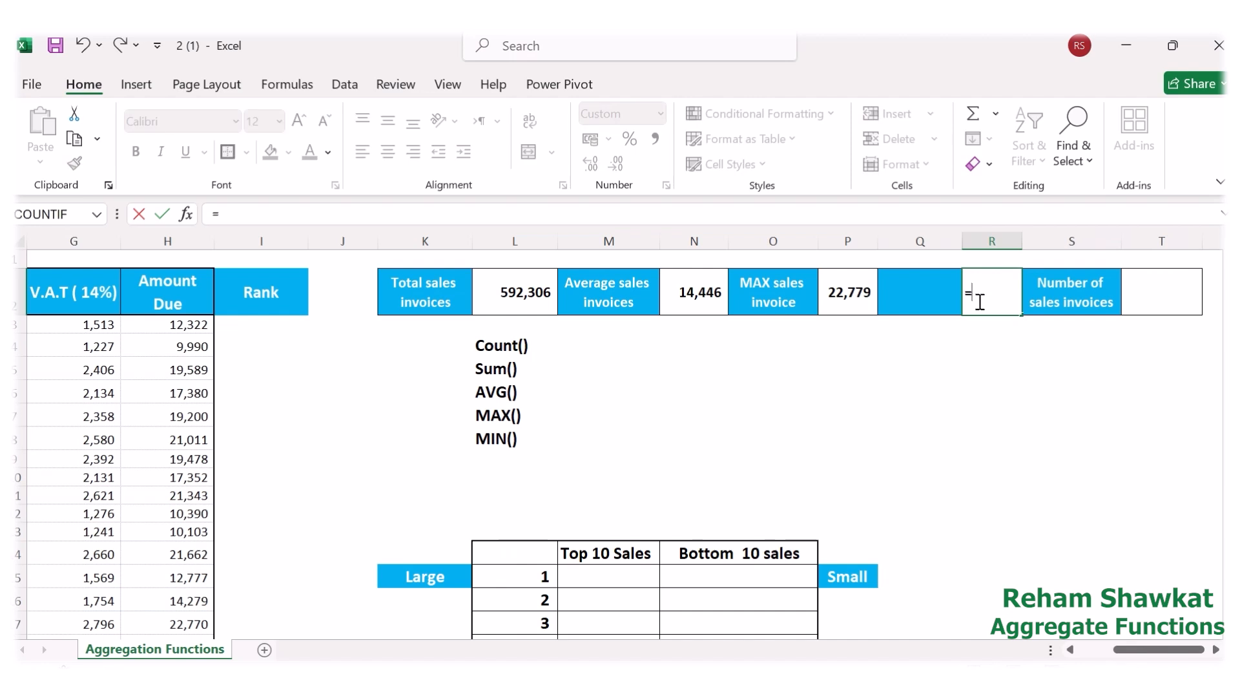
{"action": "type", "text": "M"}
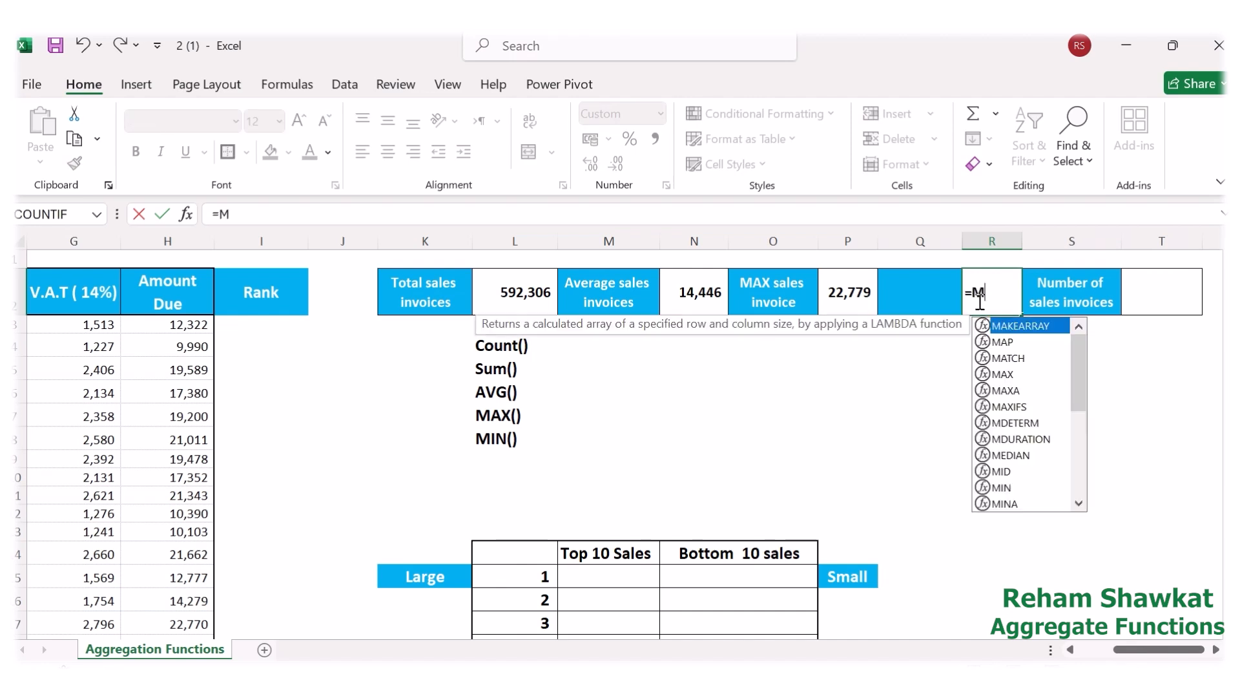
{"action": "type", "text": "in"}
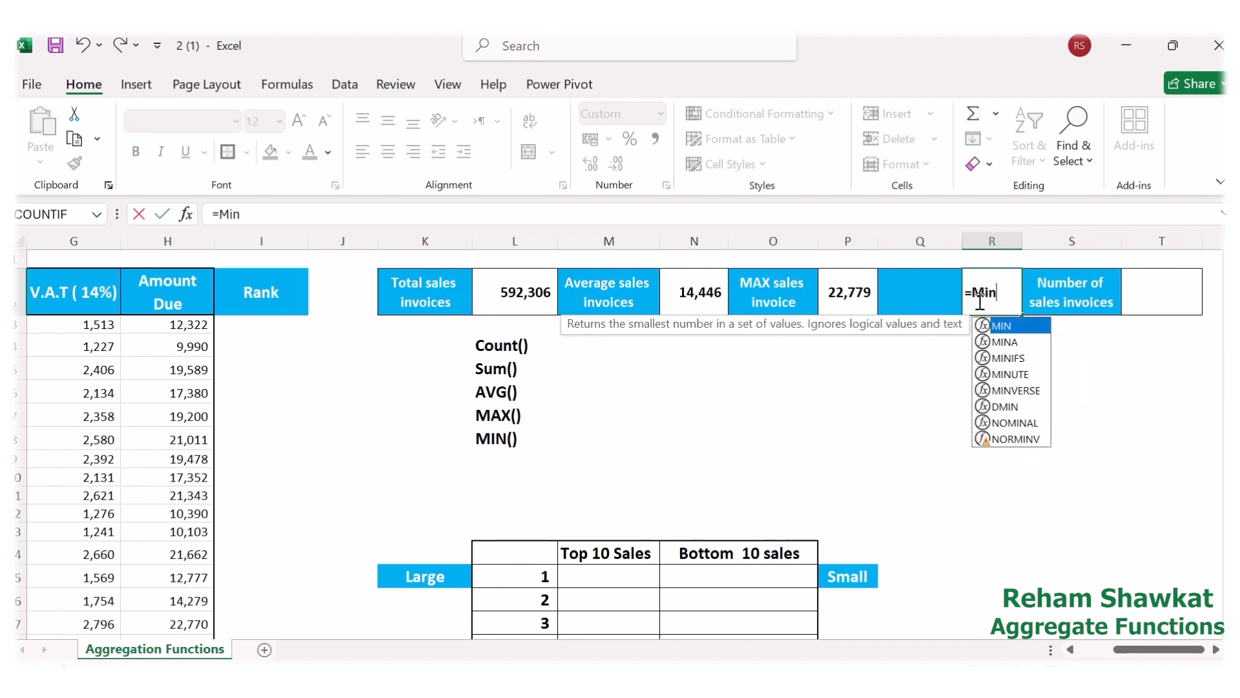
{"action": "double_click", "coordinate": [1015, 328]}
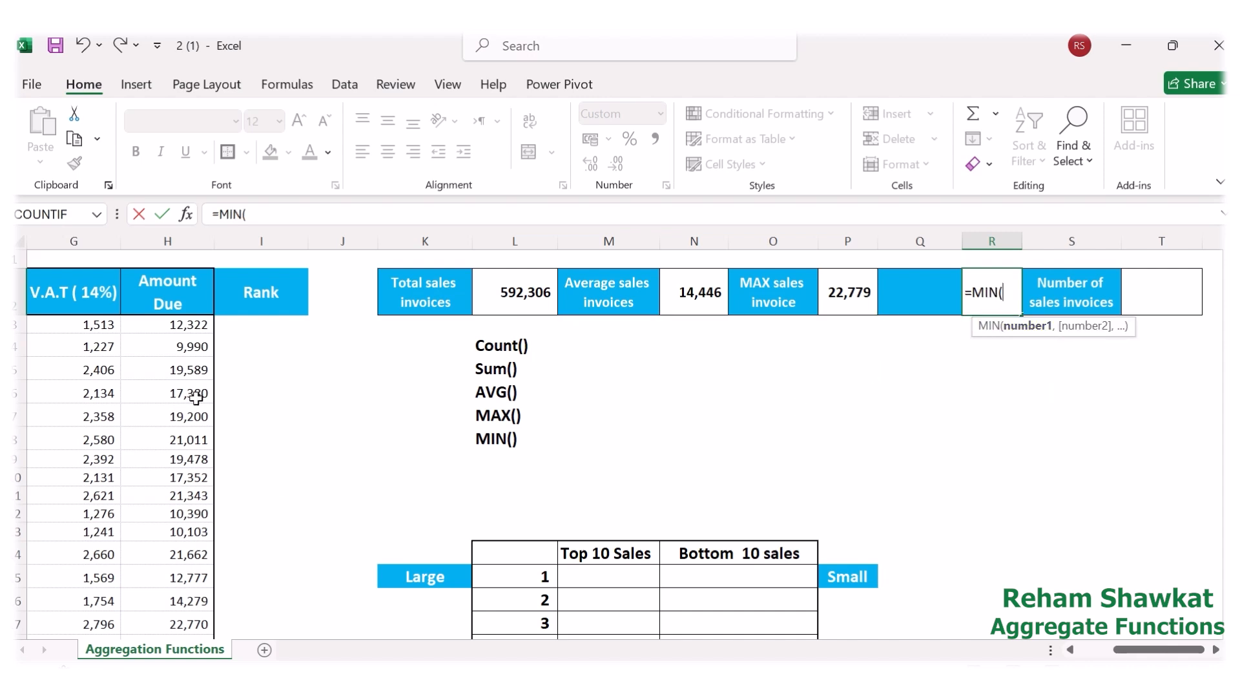
{"action": "left_click", "coordinate": [189, 324]}
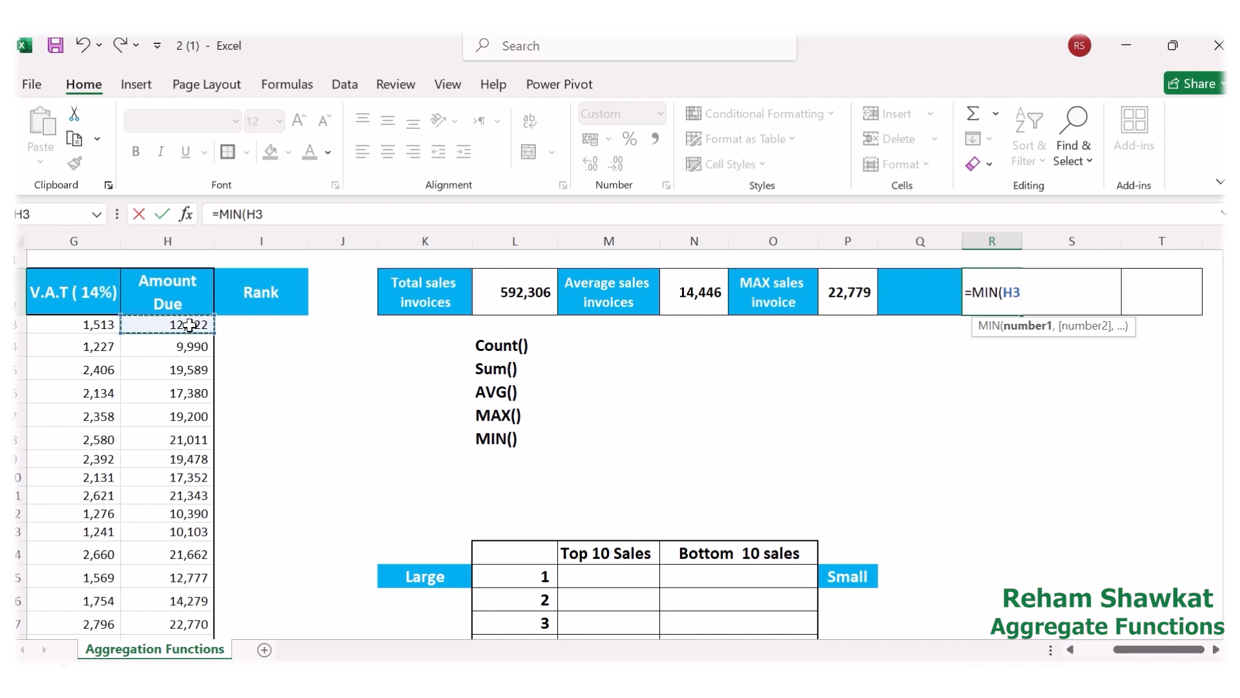
{"action": "key", "text": "ctrl+shift+Down"}
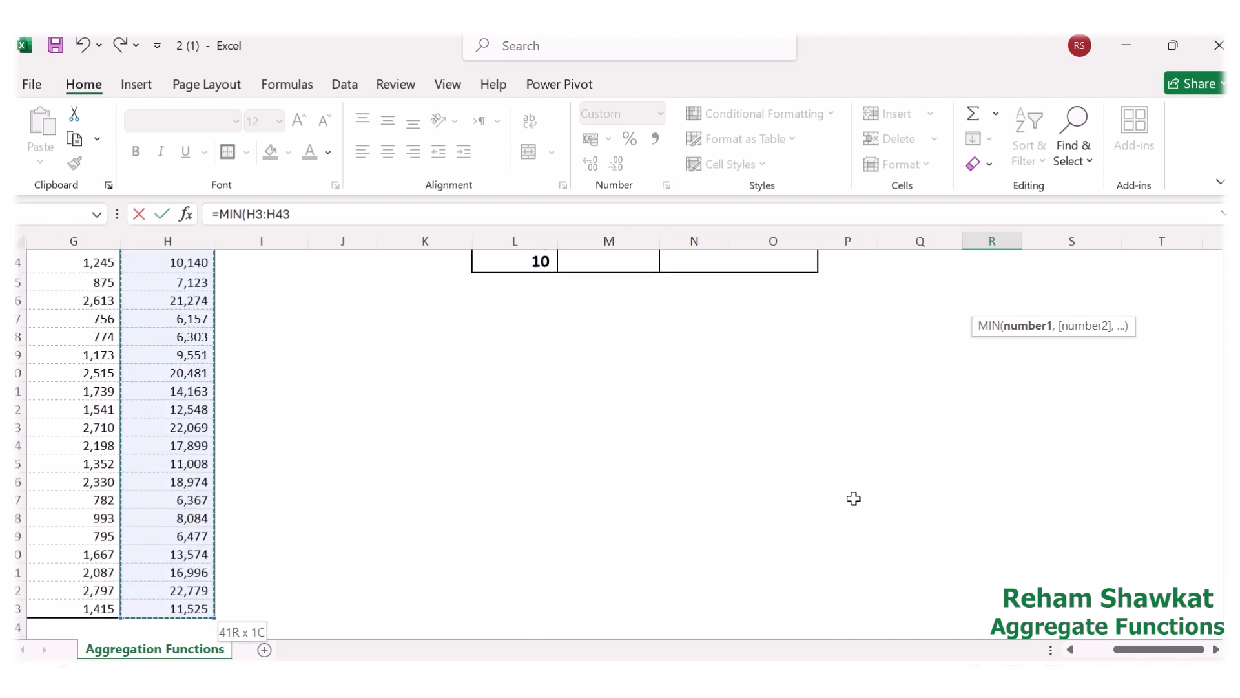
{"action": "scroll", "coordinate": [855, 498], "scroll_direction": "up", "scroll_amount": 7}
{"action": "scroll", "coordinate": [856, 498], "scroll_direction": "up", "scroll_amount": 1}
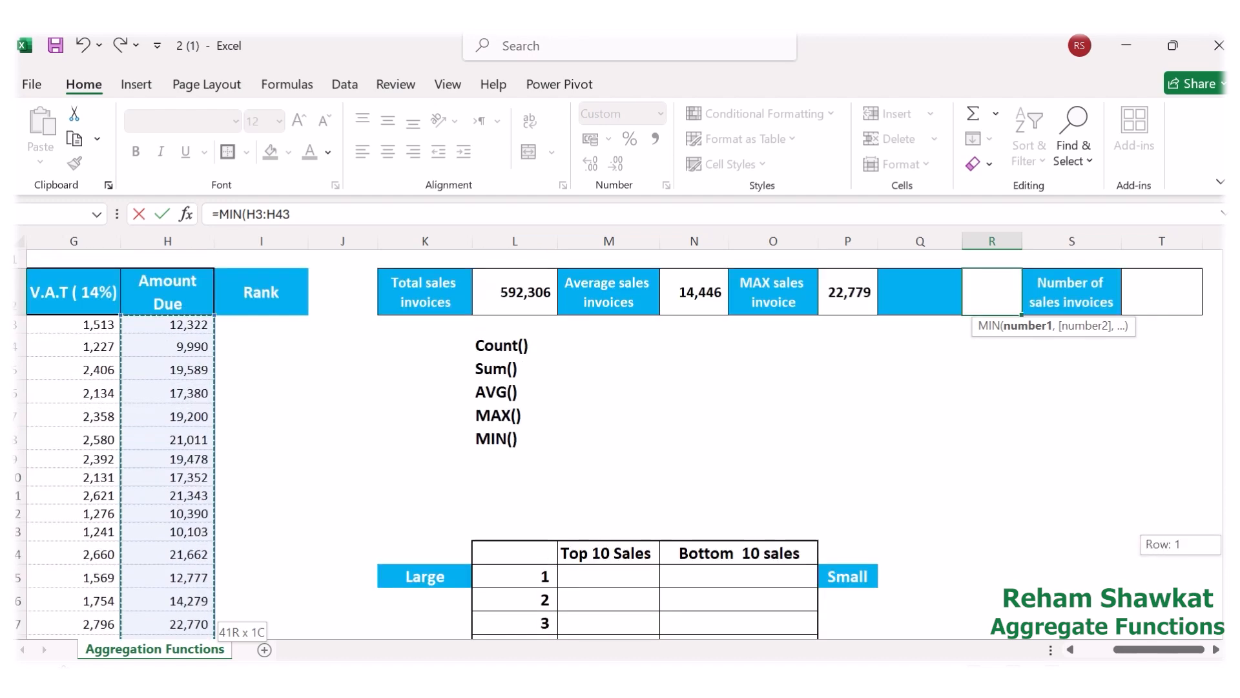
{"action": "type", "text": ")"}
{"action": "key", "text": "Return"}
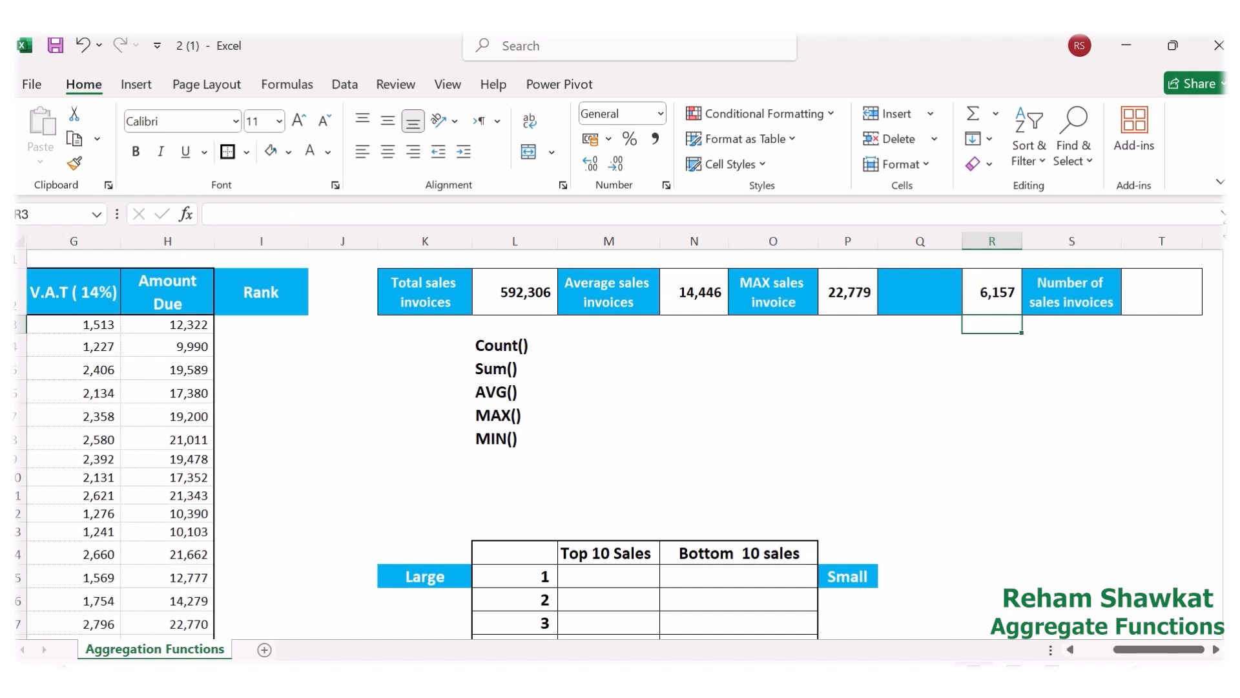
Enter the label "Min sales invoice" in the empty blue header cell Q2.
{"action": "left_click", "coordinate": [909, 313]}
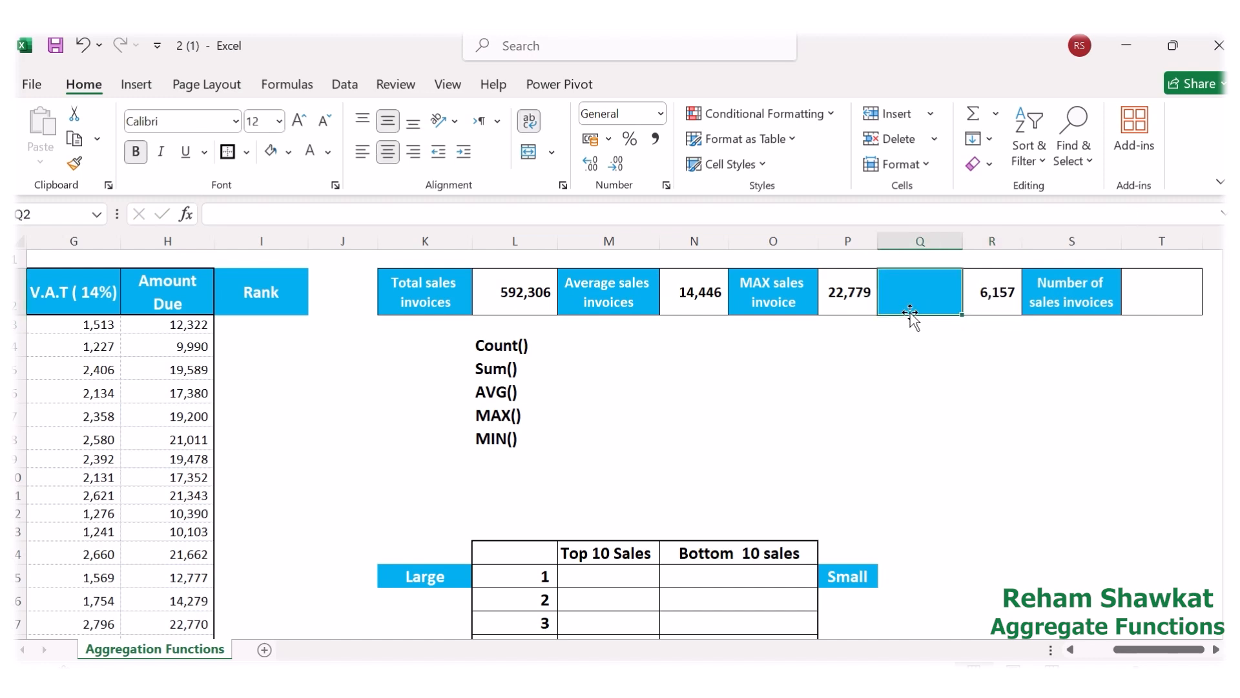
{"action": "type", "text": "Min"}
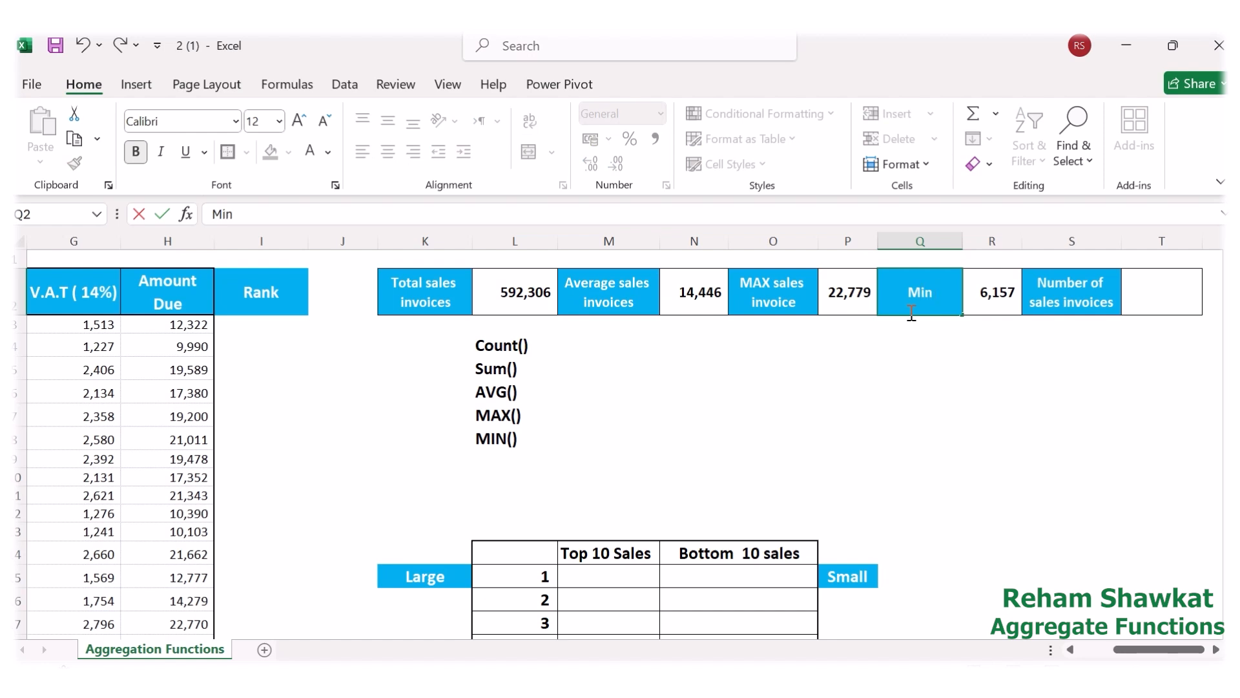
{"action": "type", "text": " sales invoc"}
{"action": "key", "text": "BackSpace"}
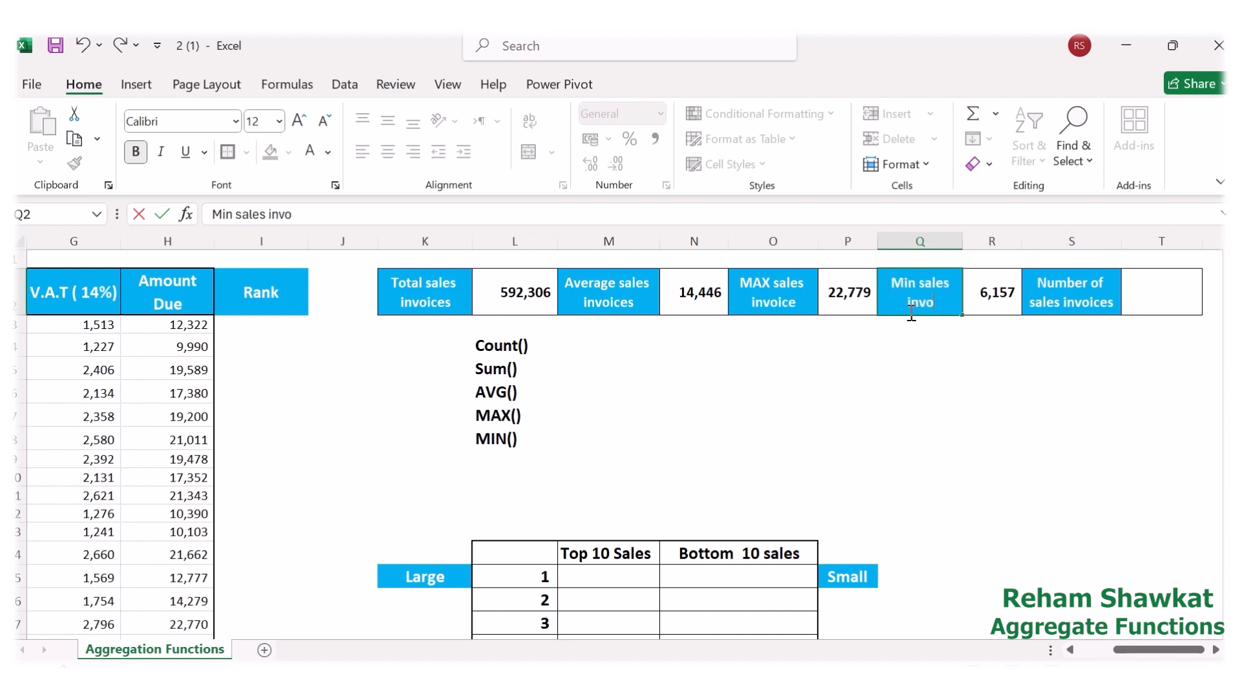
{"action": "type", "text": "ice"}
Enter =COUNT(H3:H43) in T2 to count the Amount Due entries for Number of sales invoices.
{"action": "left_click", "coordinate": [1162, 293]}
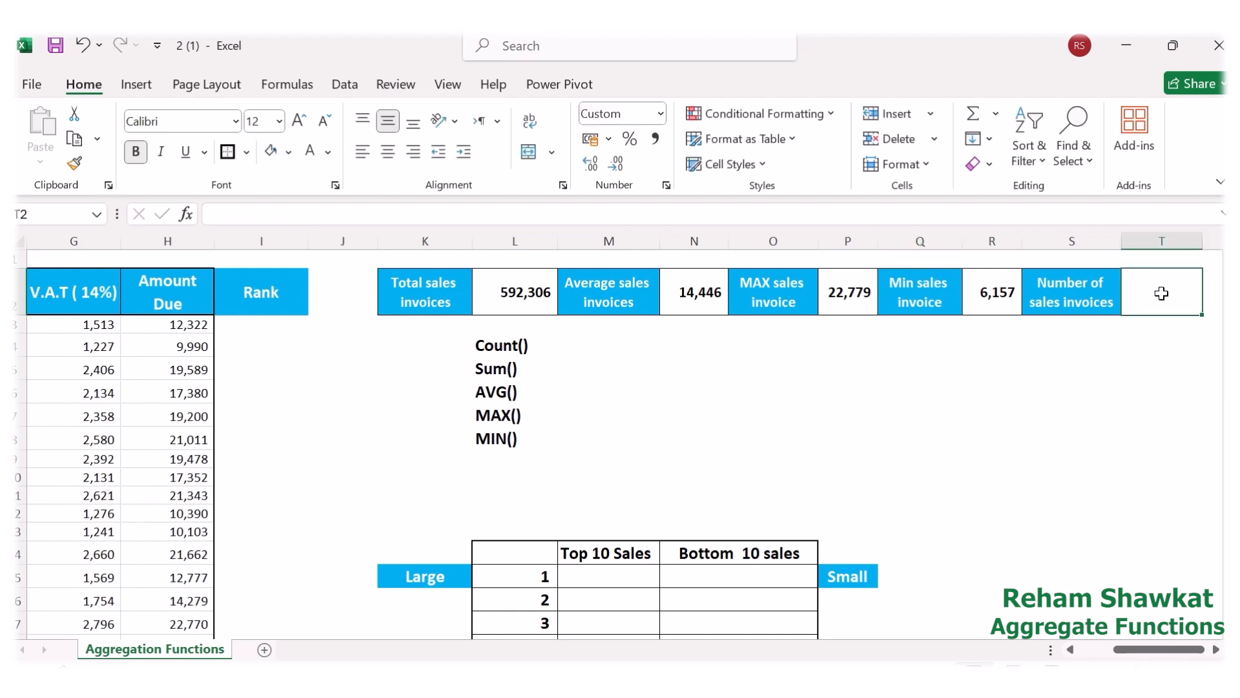
{"action": "type", "text": "="}
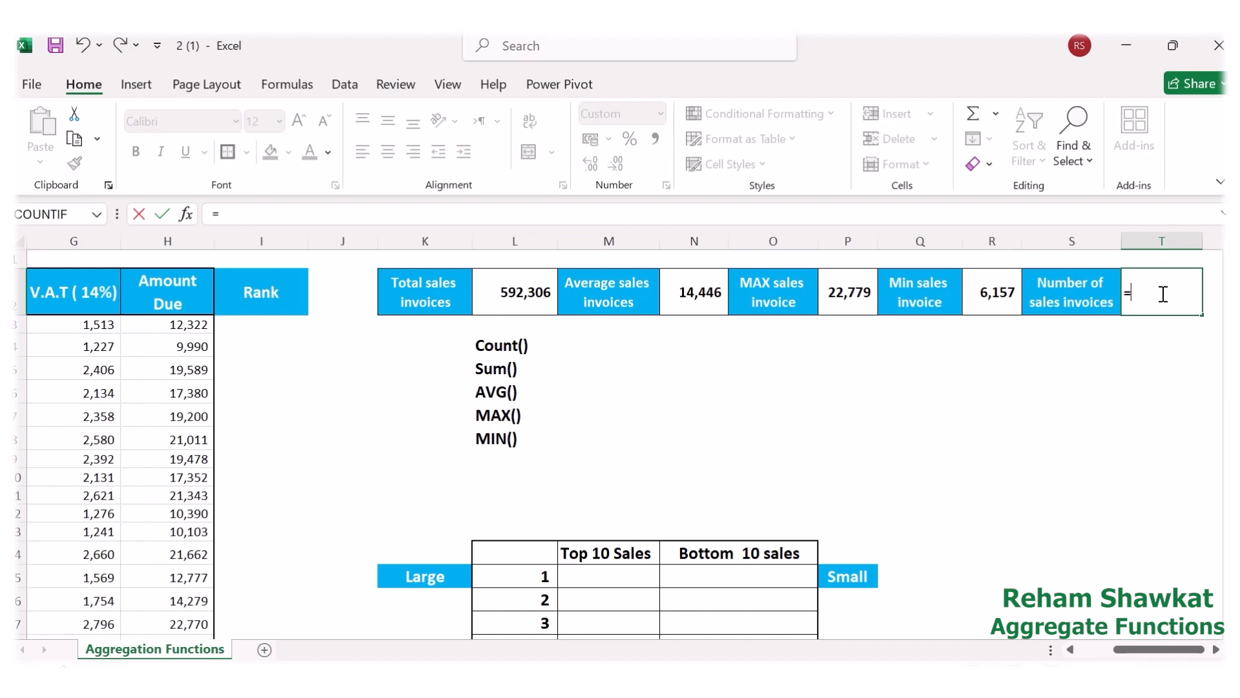
{"action": "type", "text": "count"}
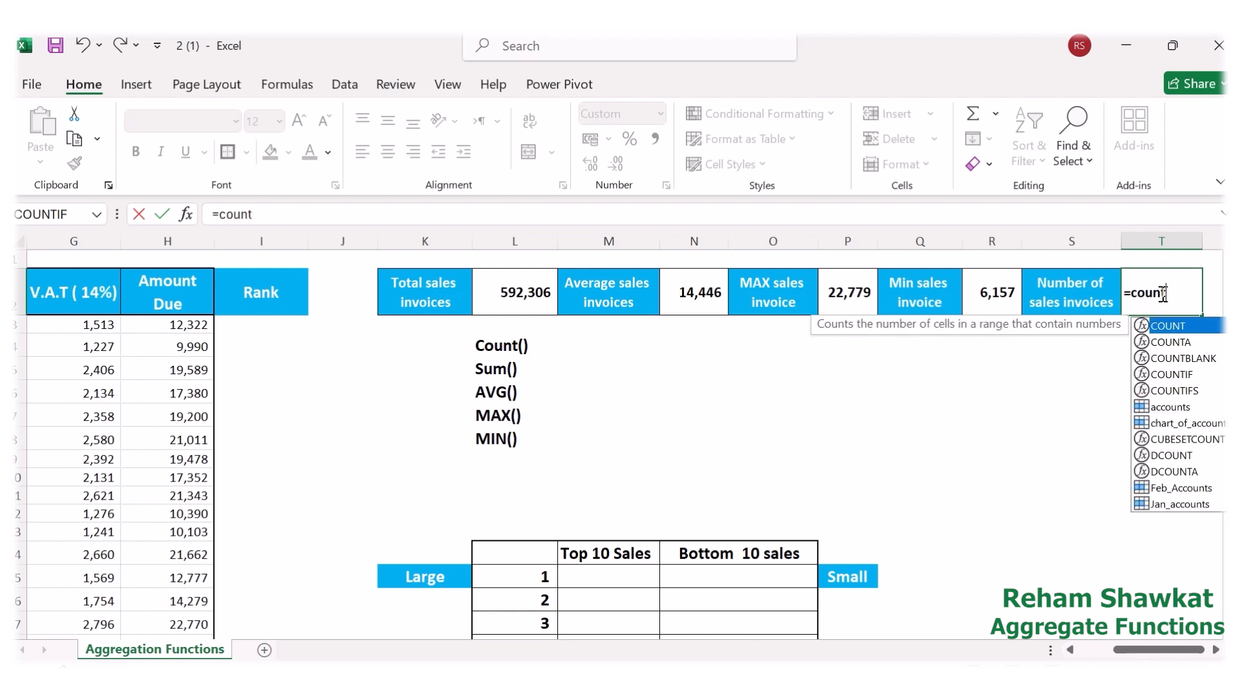
{"action": "double_click", "coordinate": [1188, 326]}
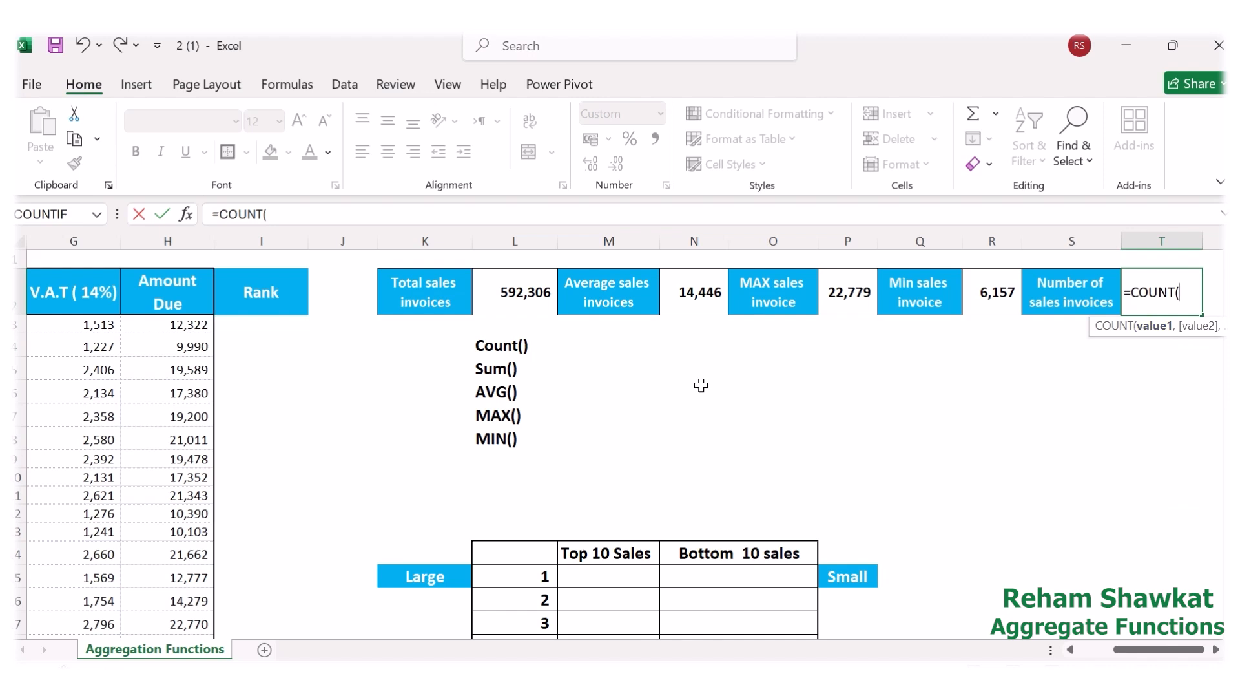
{"action": "left_click", "coordinate": [202, 328]}
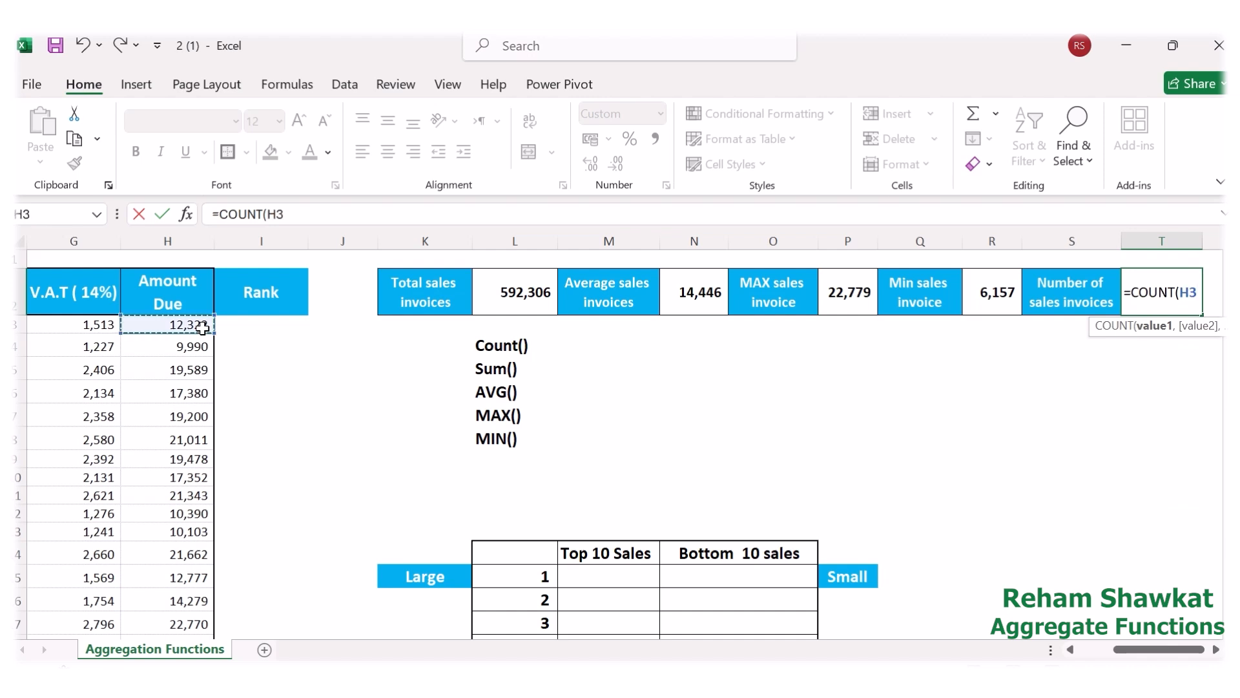
{"action": "key", "text": "ctrl+shift+Down"}
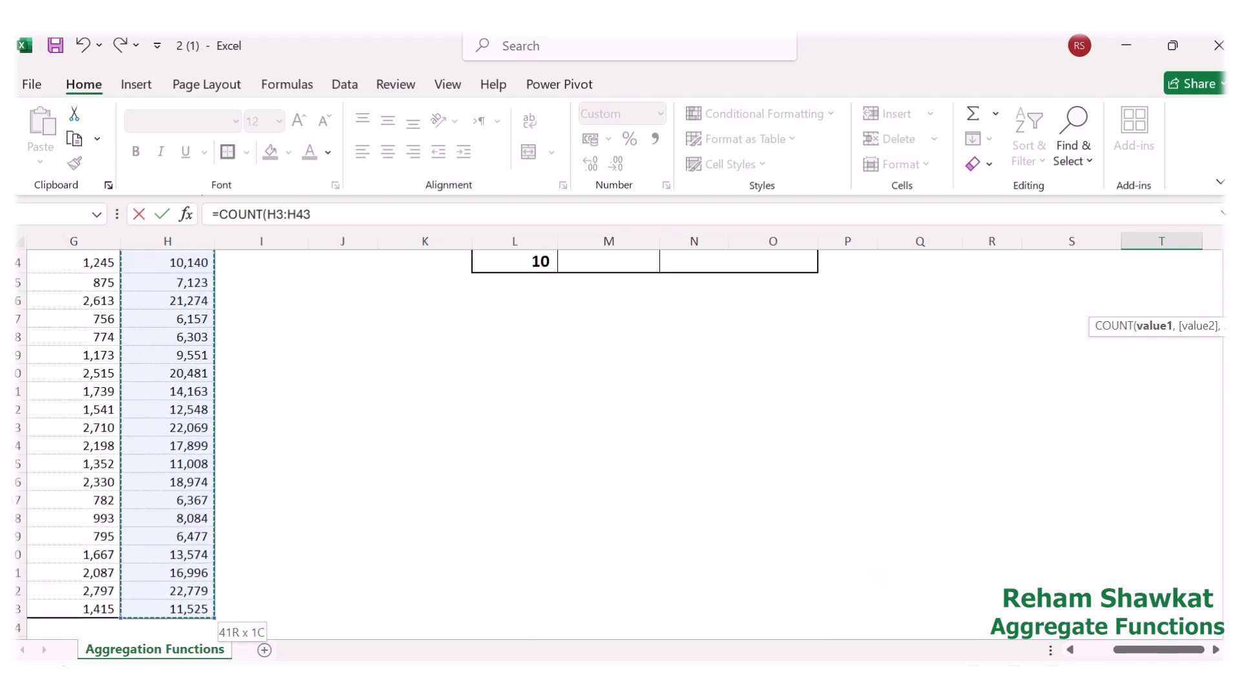
{"action": "scroll", "coordinate": [717, 518], "scroll_direction": "up", "scroll_amount": 5}
{"action": "scroll", "coordinate": [646, 445], "scroll_direction": "up", "scroll_amount": 3}
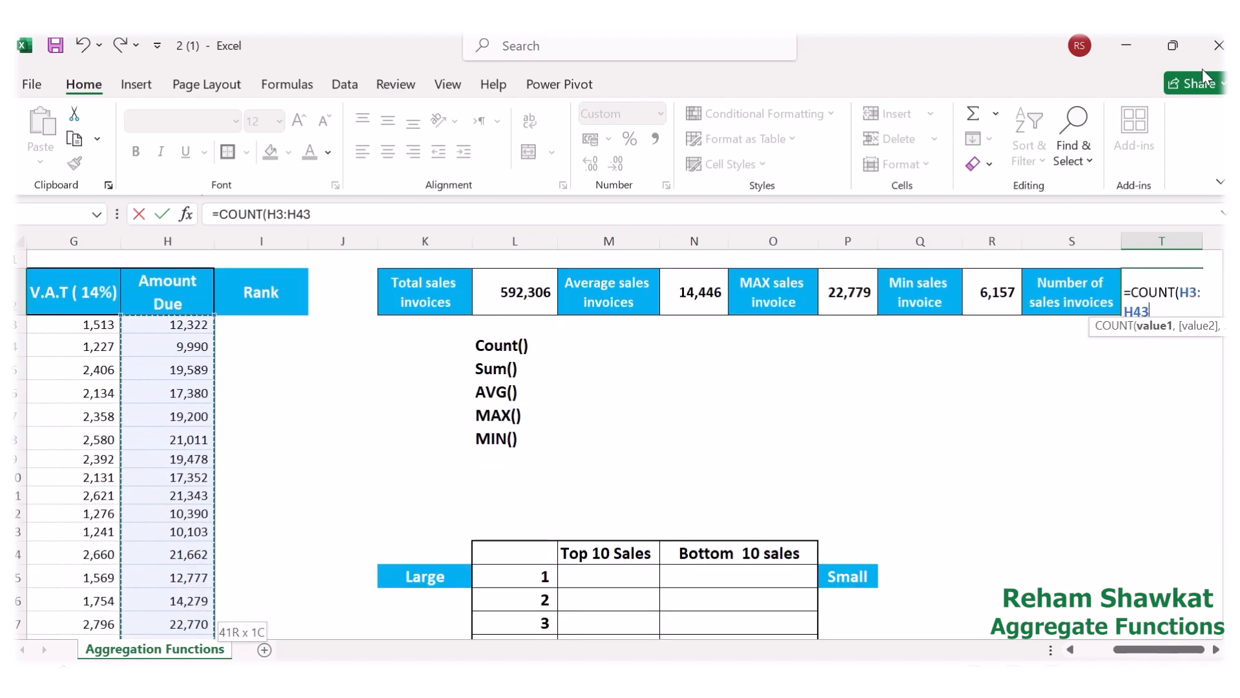
{"action": "type", "text": ")"}
{"action": "key", "text": "Return"}
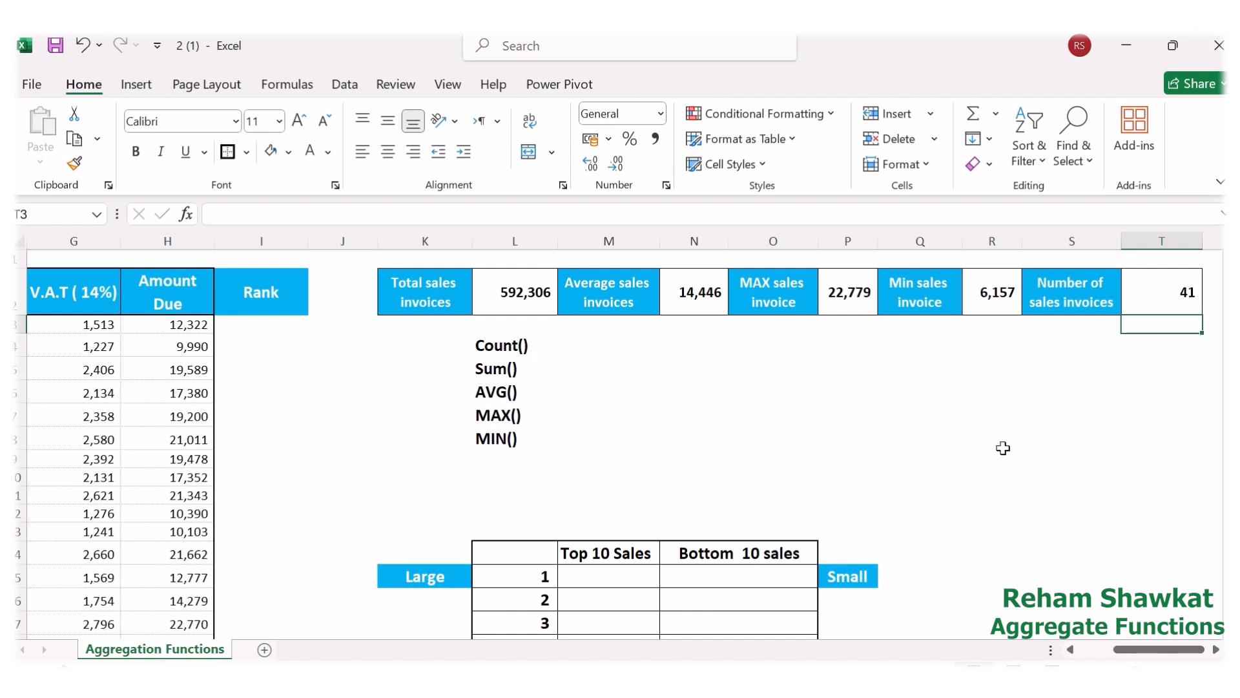
Enter =LARGE($H$3:$H$43,L15) in M15, the rank 1 cell under Top 10 Sales, with the Amount Due range locked as absolute.
{"action": "scroll", "coordinate": [1021, 381], "scroll_direction": "down", "scroll_amount": 1}
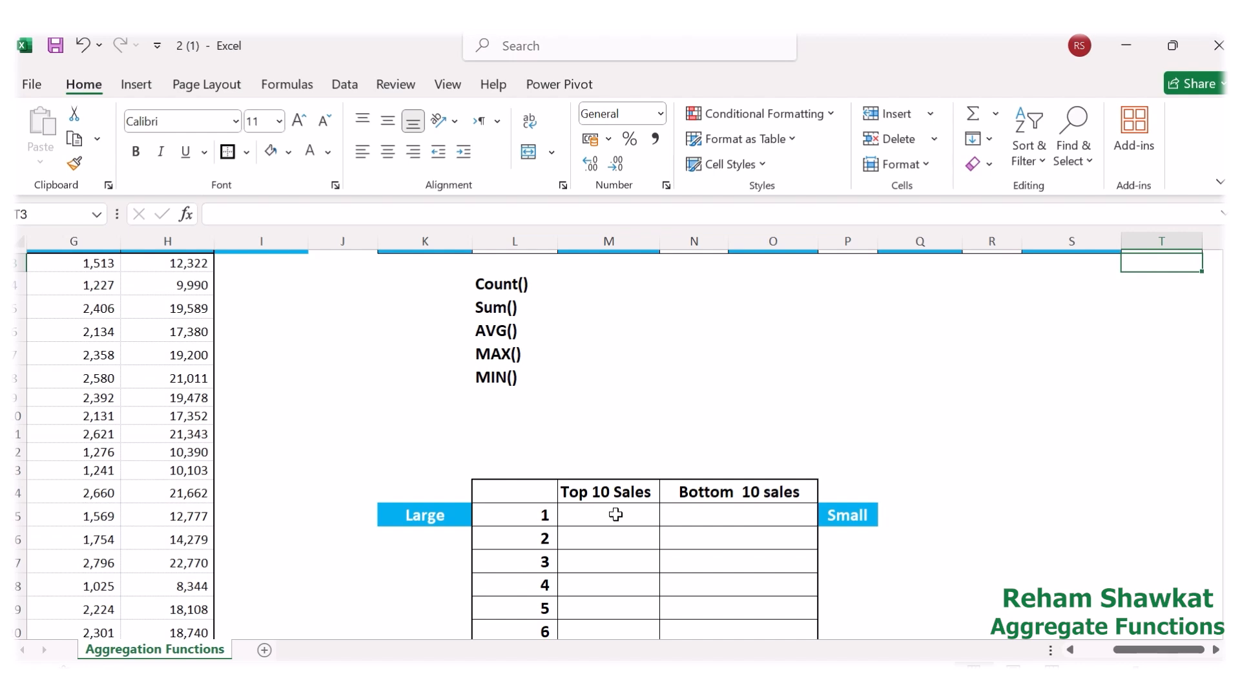
{"action": "left_click", "coordinate": [587, 520]}
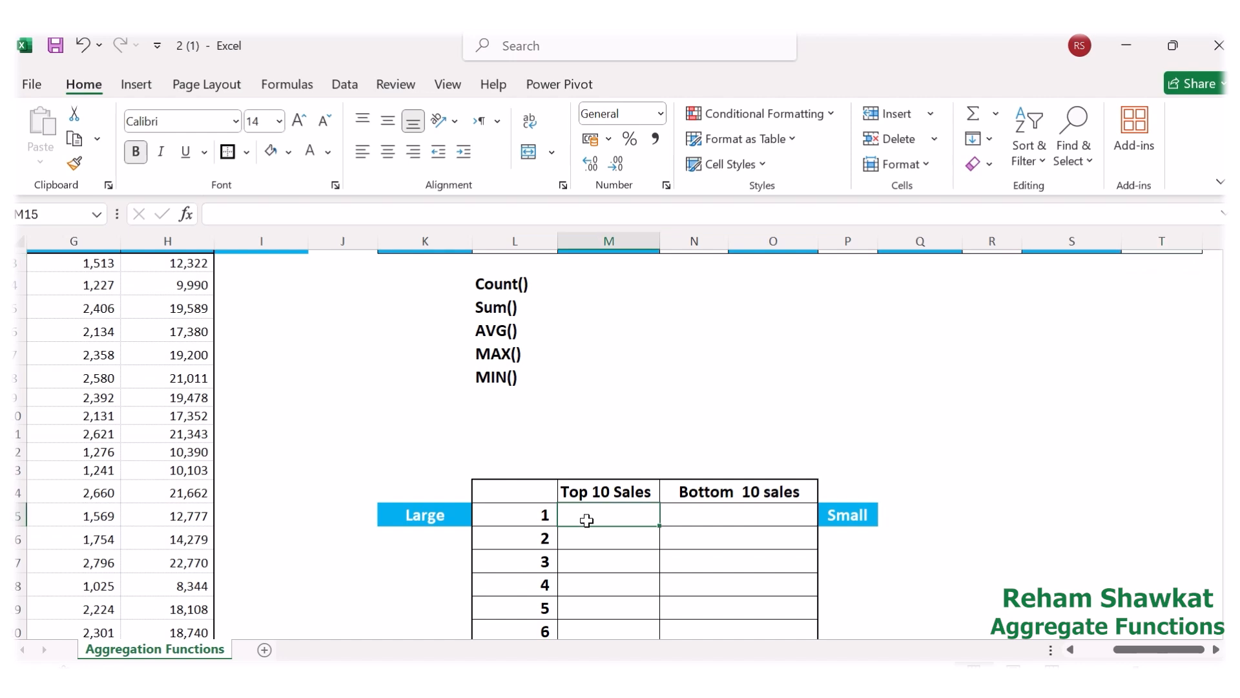
{"action": "type", "text": "="}
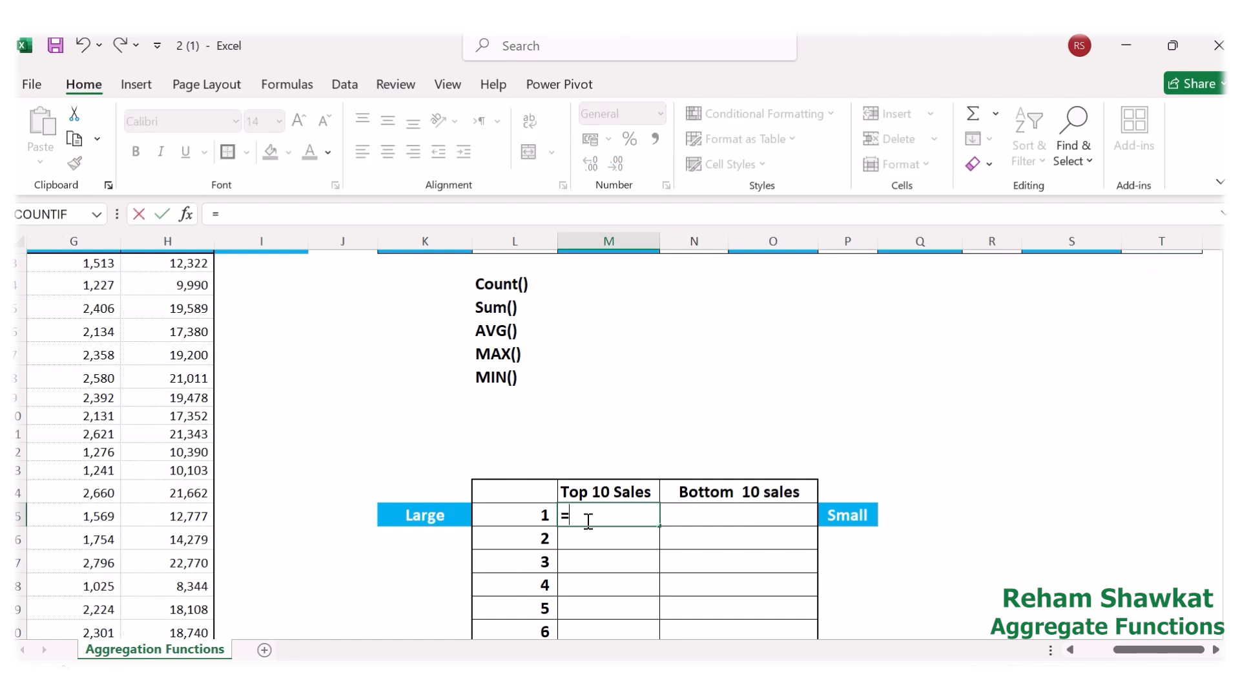
{"action": "type", "text": "la"}
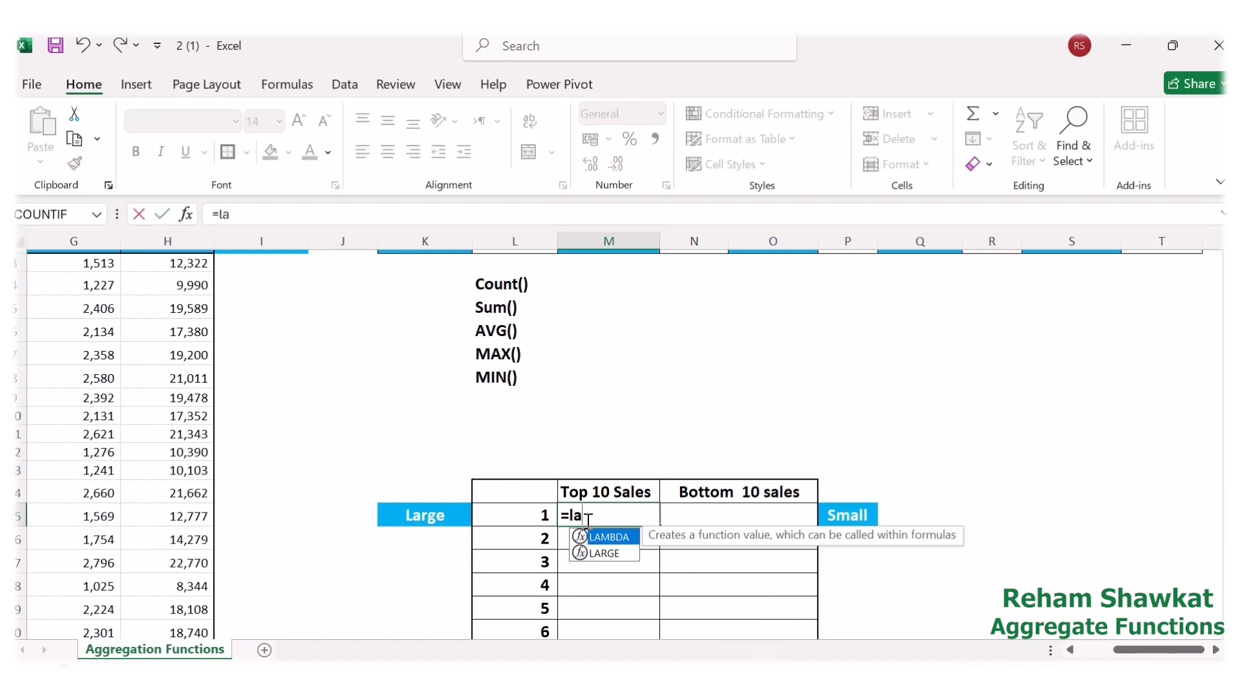
{"action": "type", "text": "rg"}
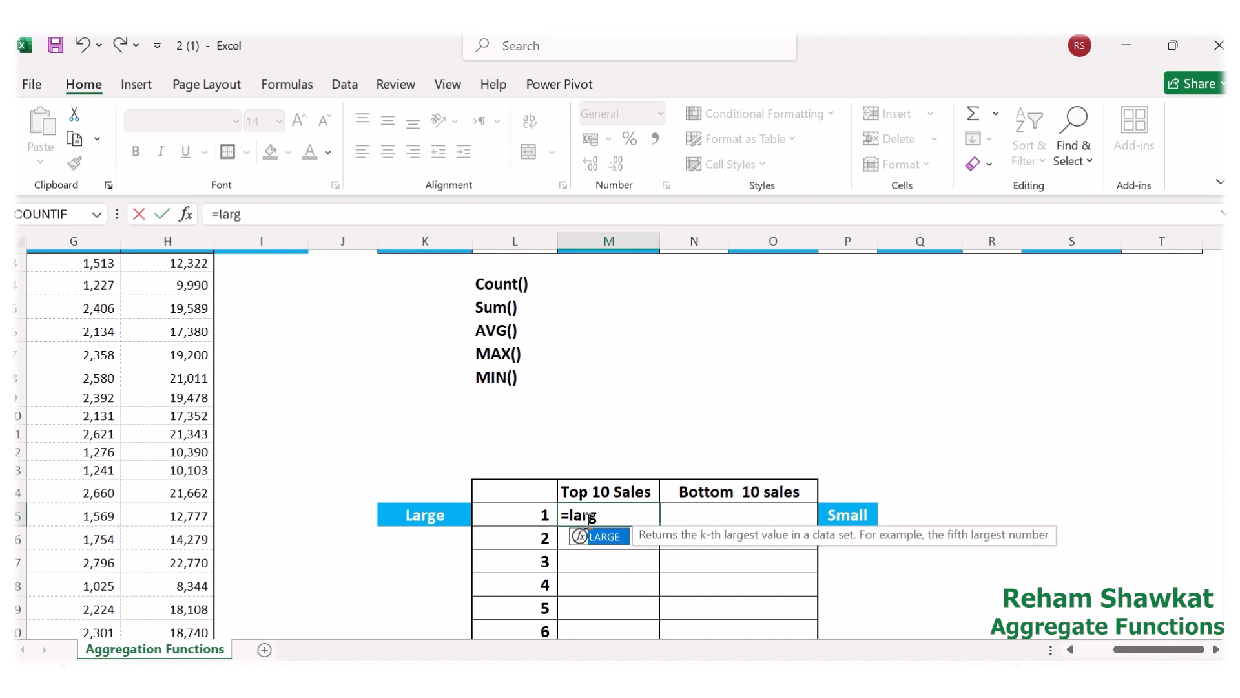
{"action": "double_click", "coordinate": [622, 541]}
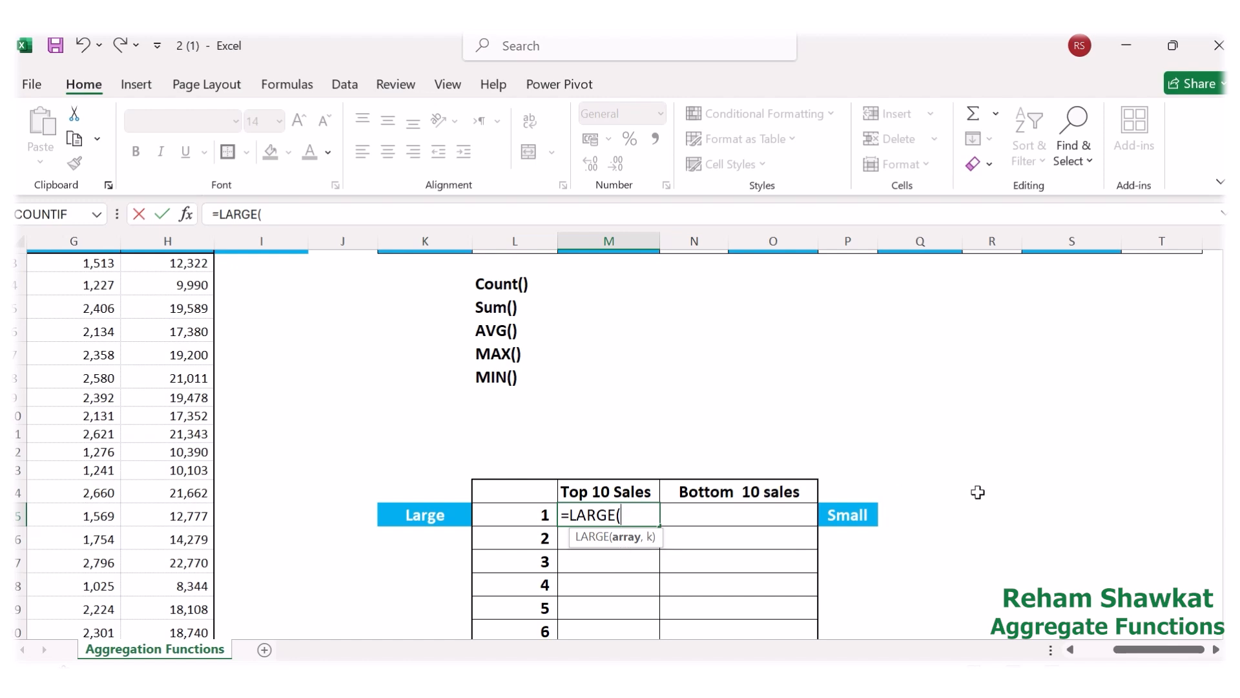
{"action": "scroll", "coordinate": [709, 451], "scroll_direction": "up", "scroll_amount": 1}
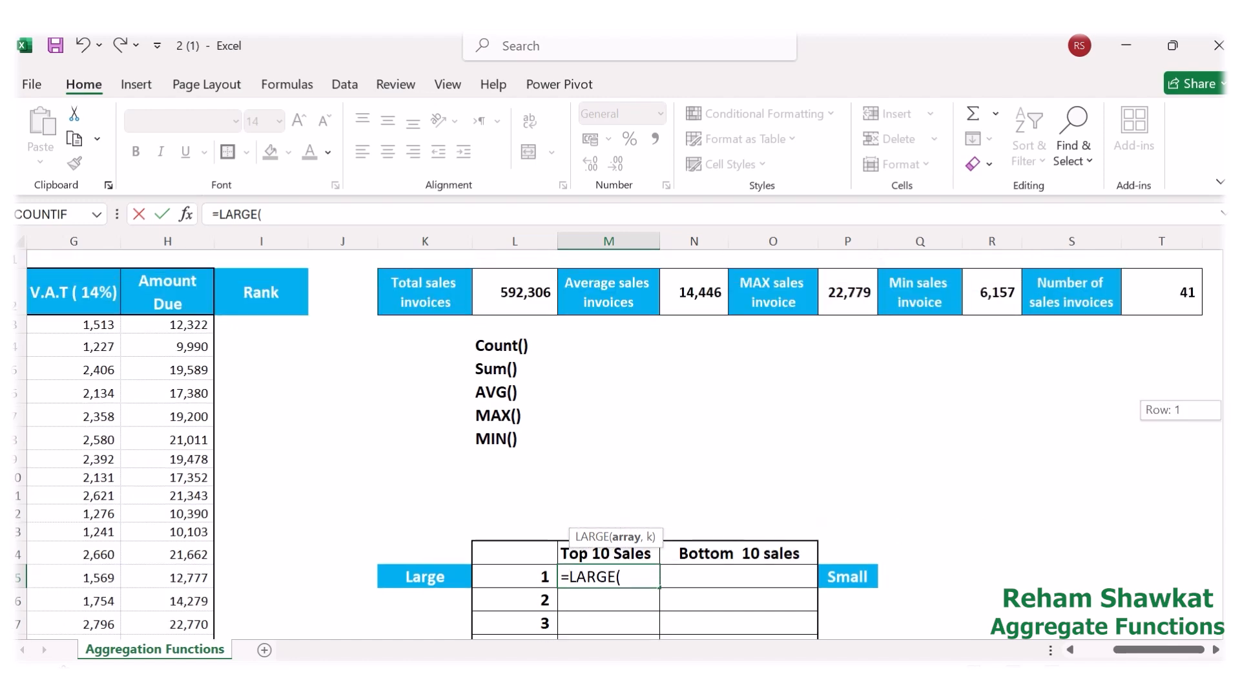
{"action": "left_click", "coordinate": [175, 341]}
{"action": "left_click", "coordinate": [179, 324]}
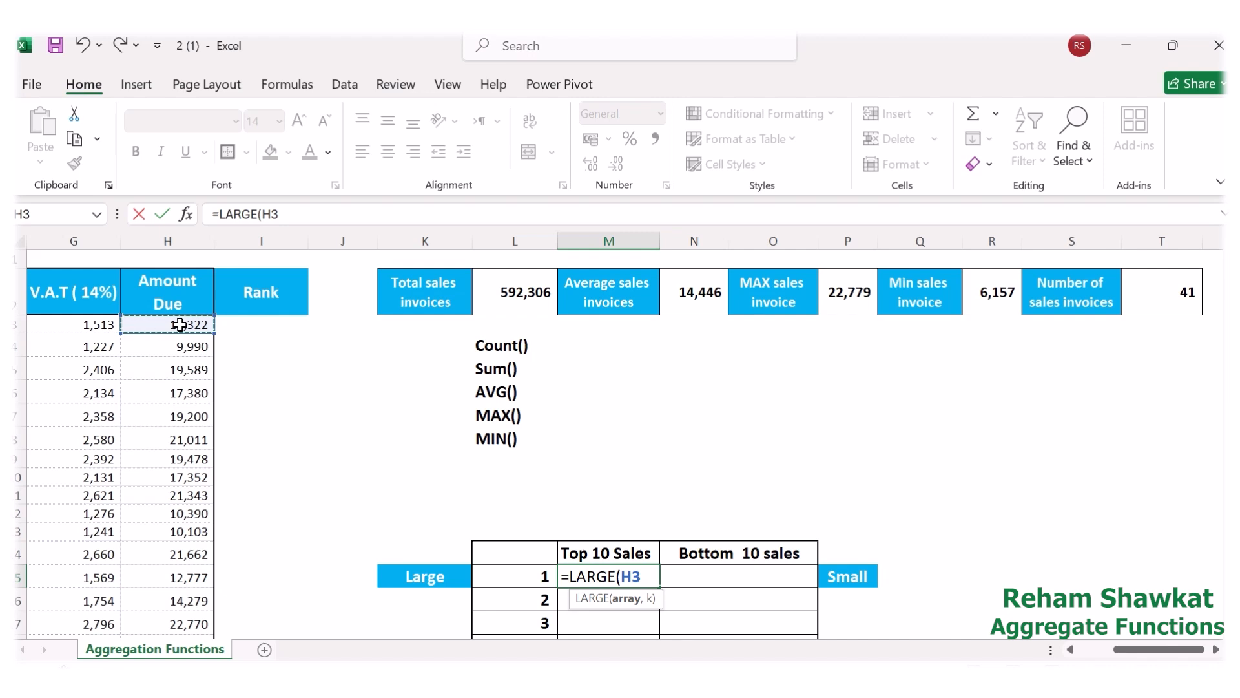
{"action": "key", "text": "ctrl+shift+Down"}
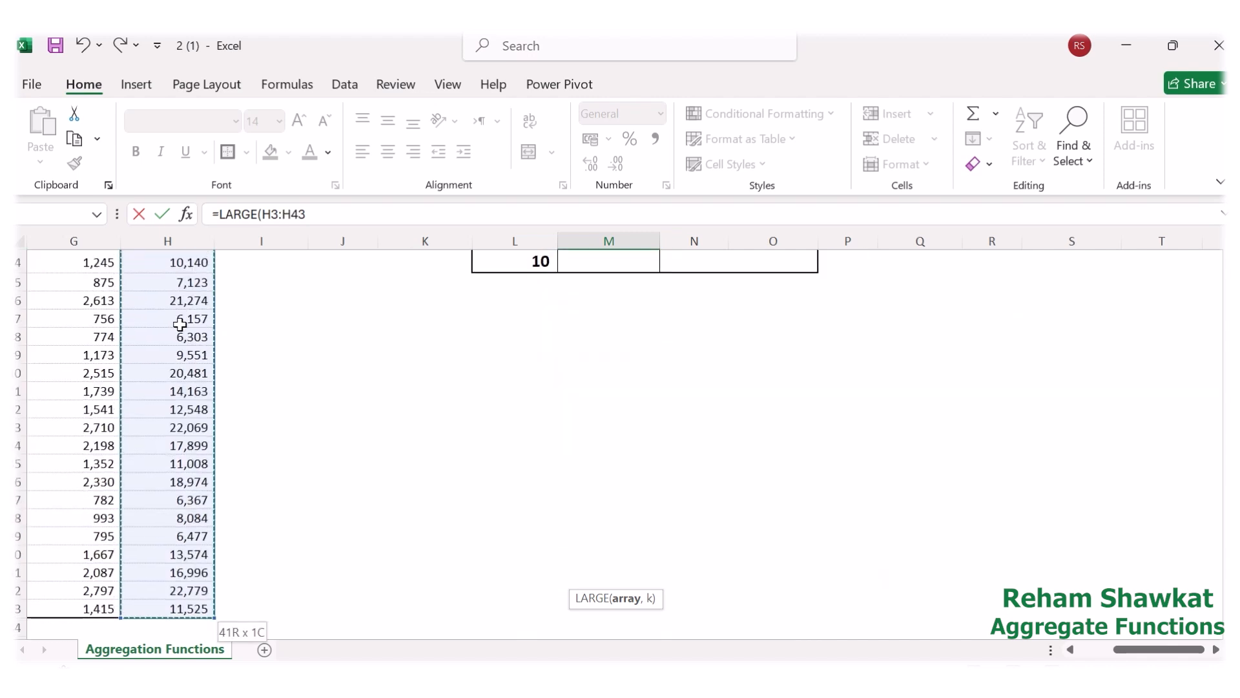
{"action": "scroll", "coordinate": [417, 446], "scroll_direction": "up", "scroll_amount": 7}
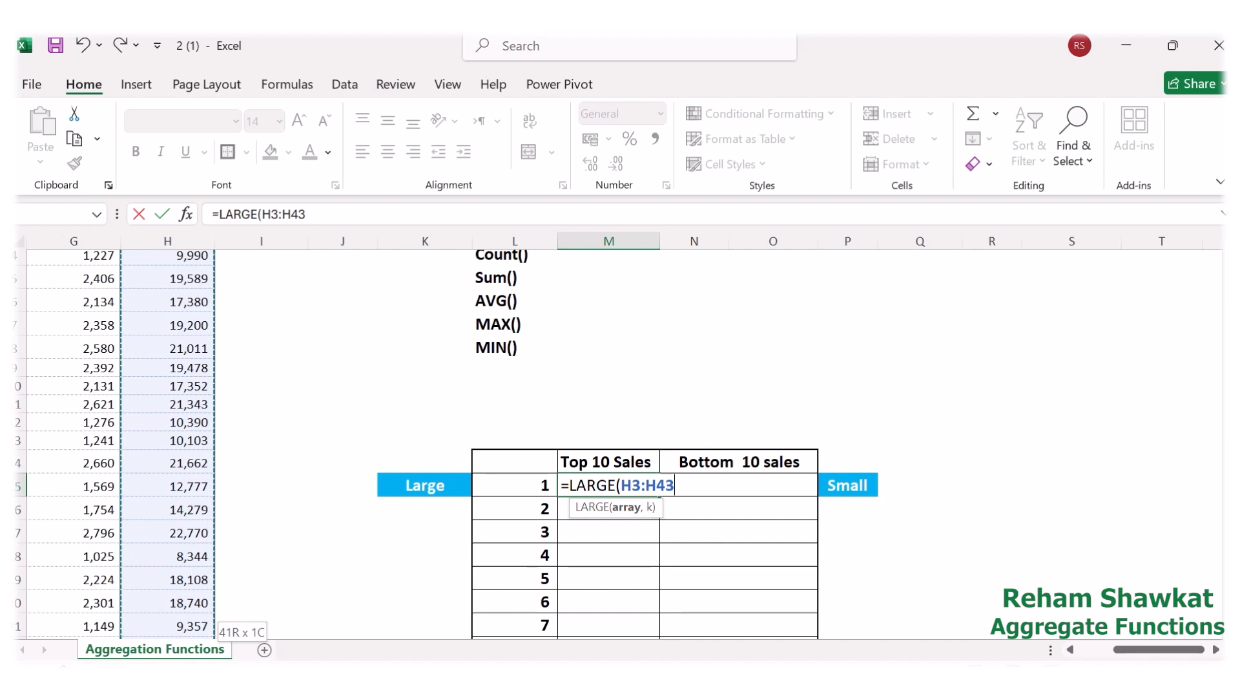
{"action": "key", "text": "F4"}
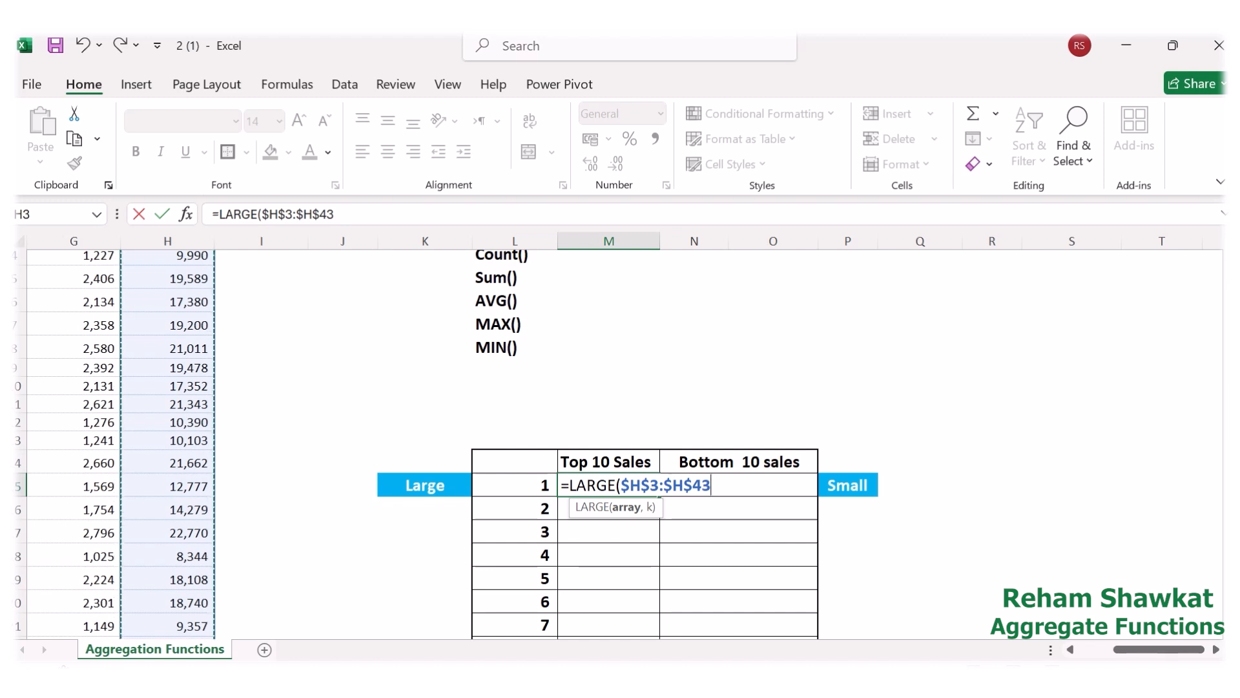
{"action": "type", "text": ","}
{"action": "left_click", "coordinate": [534, 488]}
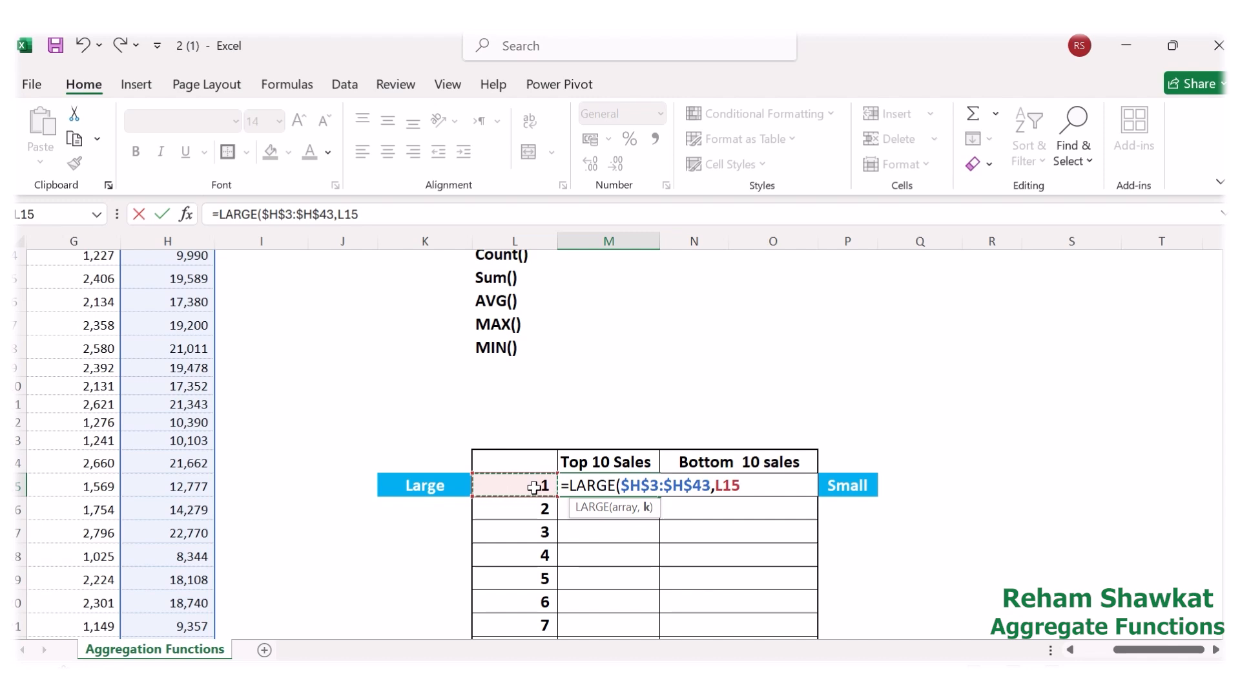
{"action": "type", "text": ")"}
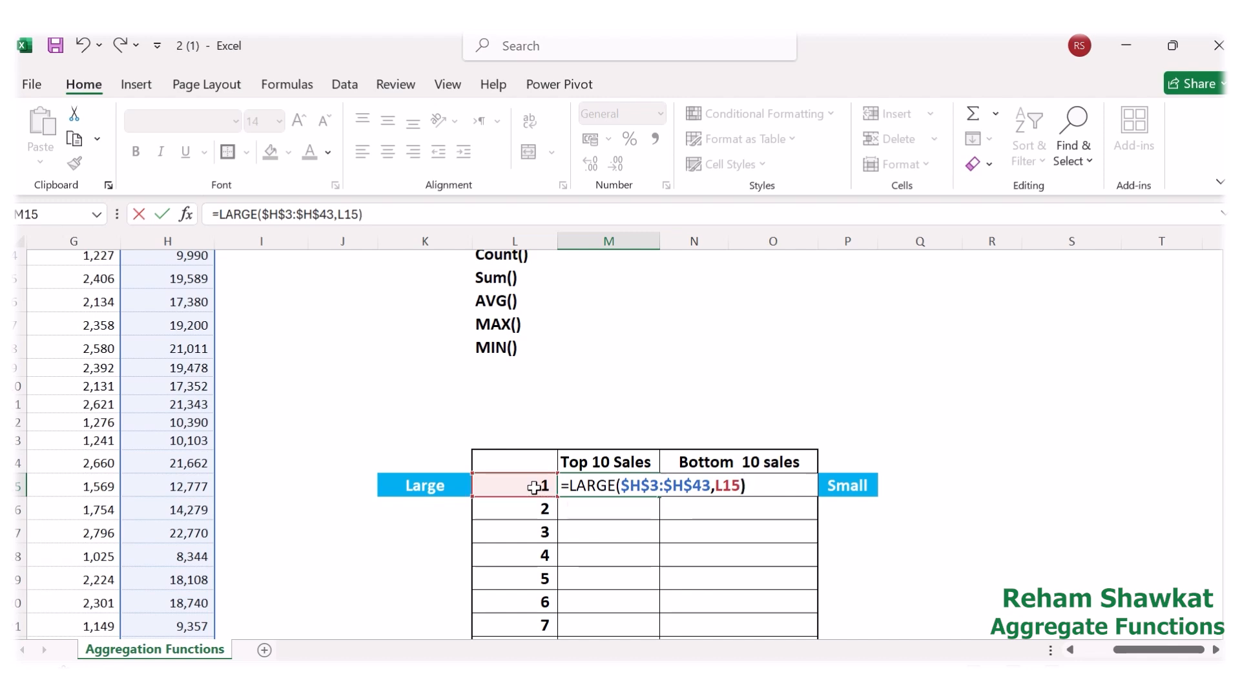
{"action": "key", "text": "Return"}
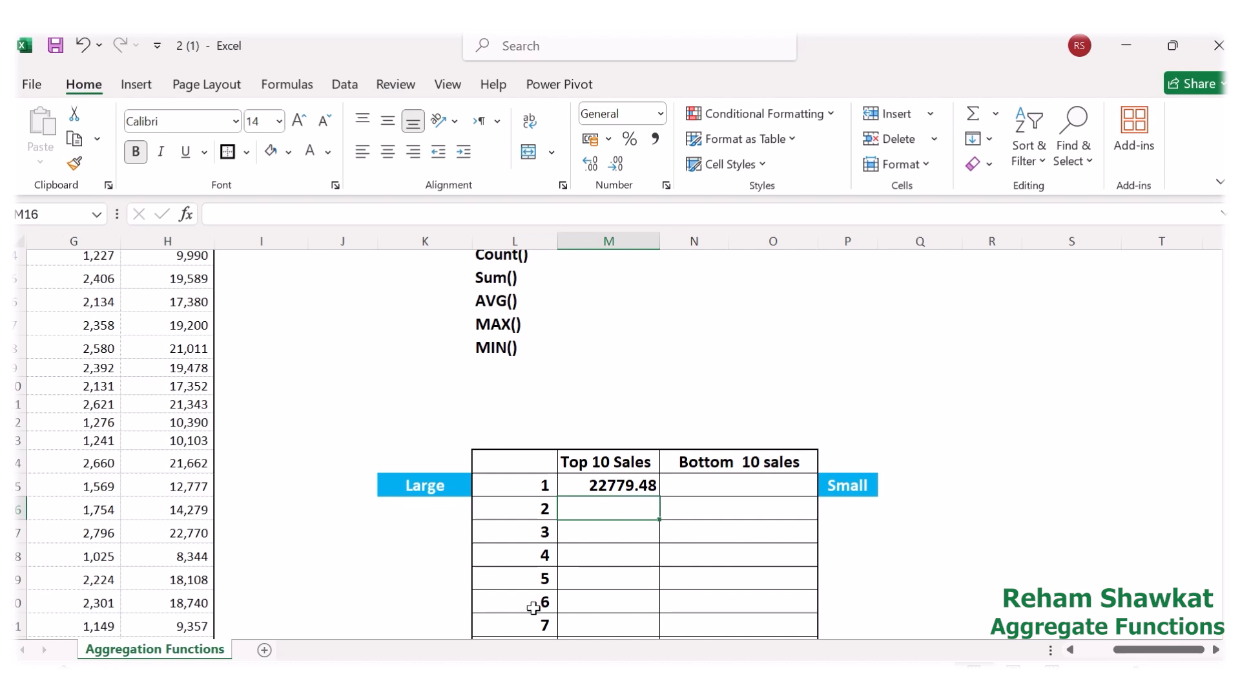
Fill the LARGE formula from M15 down the Top 10 Sales column through rank 10 and inspect the copied references in M16.
{"action": "left_click", "coordinate": [639, 489]}
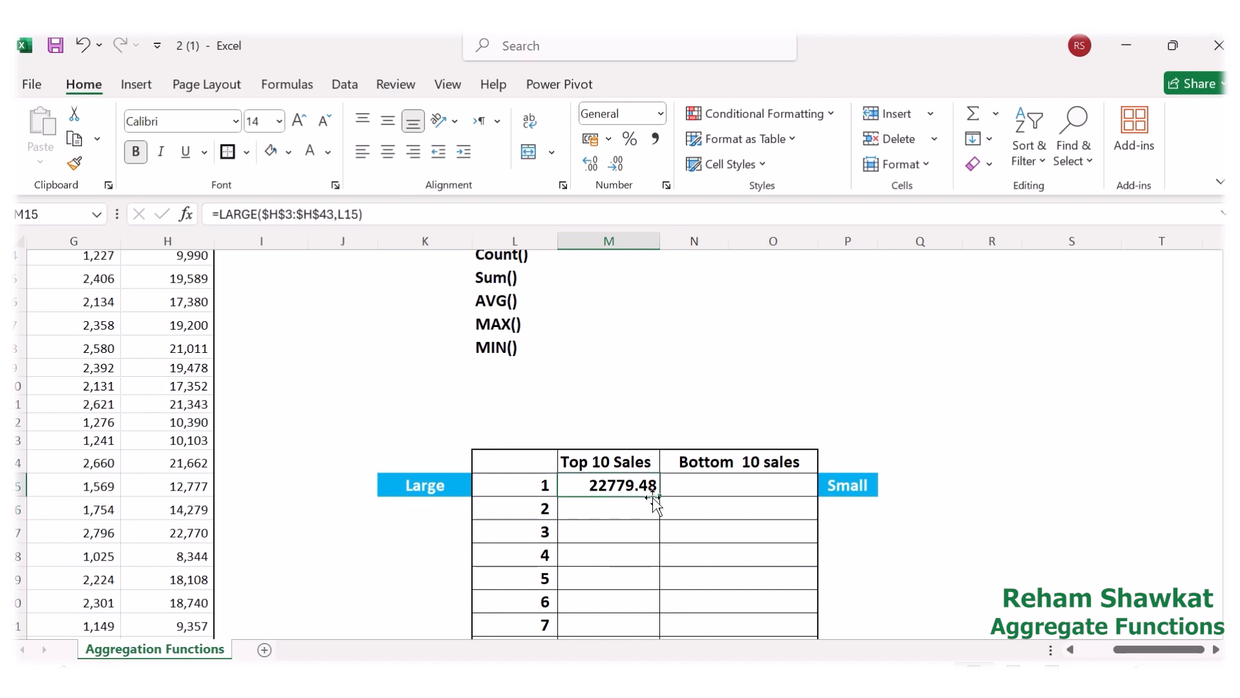
{"action": "double_click", "coordinate": [659, 495]}
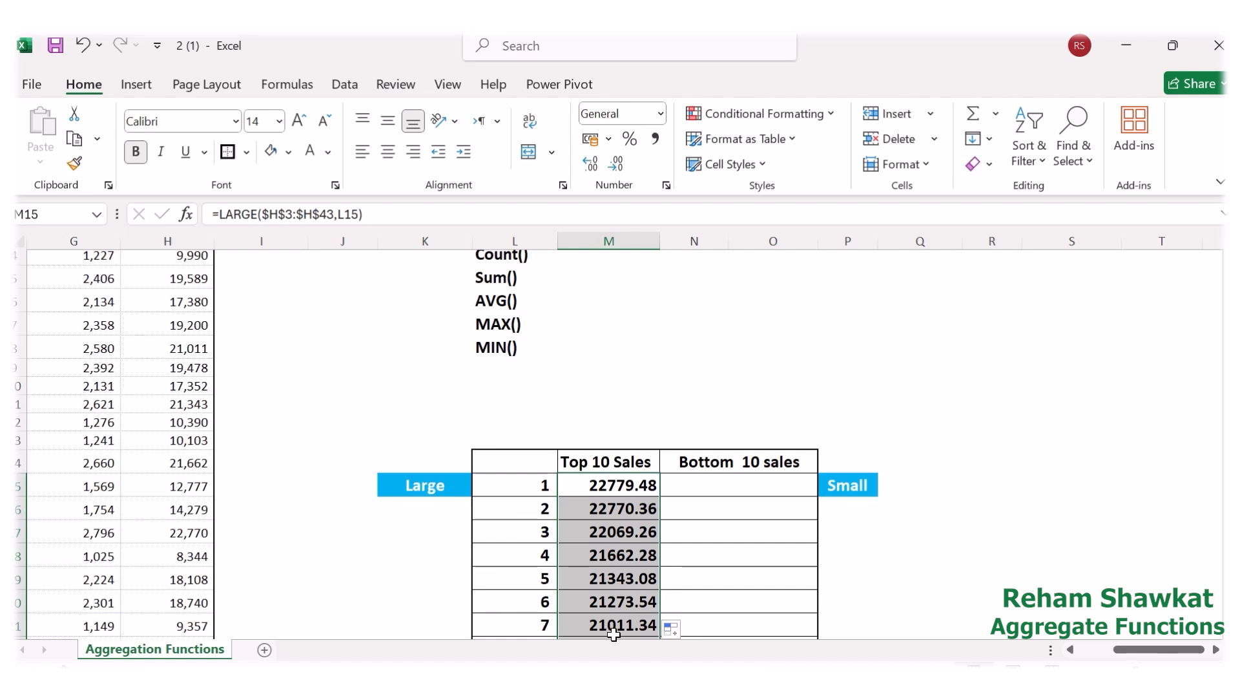
{"action": "mouse_move", "coordinate": [1231, 411]}
{"action": "left_mouse_down"}
{"action": "mouse_move", "coordinate": [1231, 440]}
{"action": "mouse_move", "coordinate": [1231, 396]}
{"action": "left_mouse_up"}
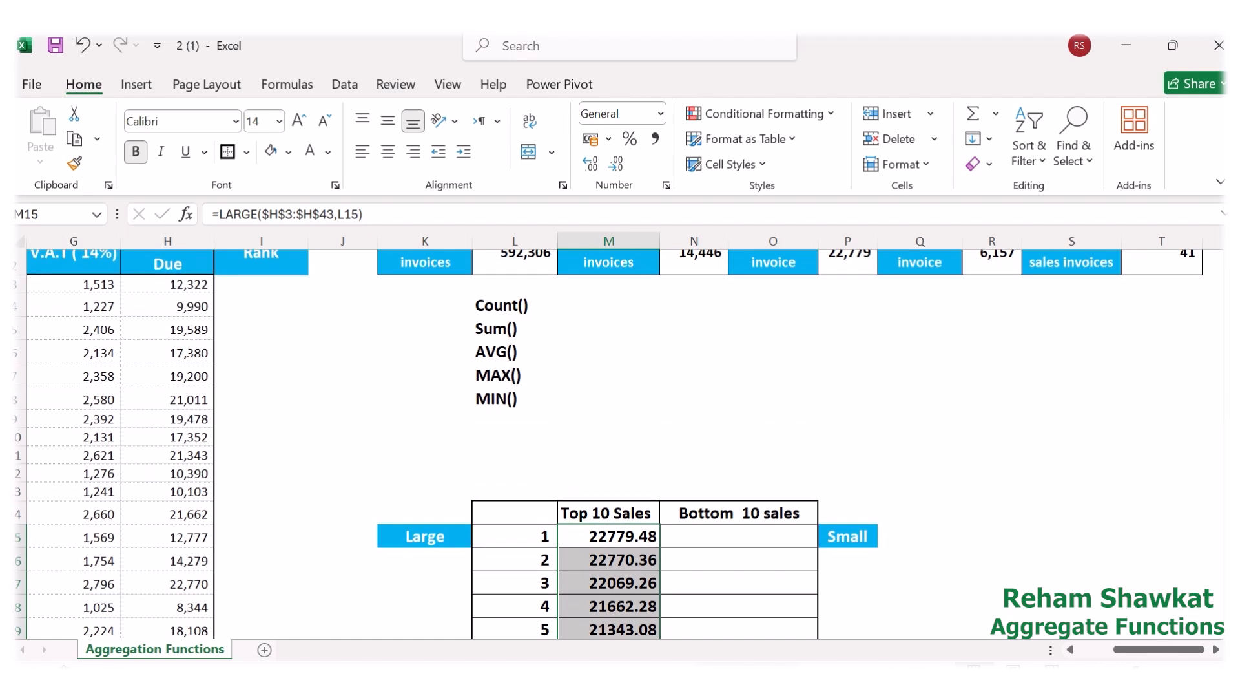
{"action": "double_click", "coordinate": [629, 561]}
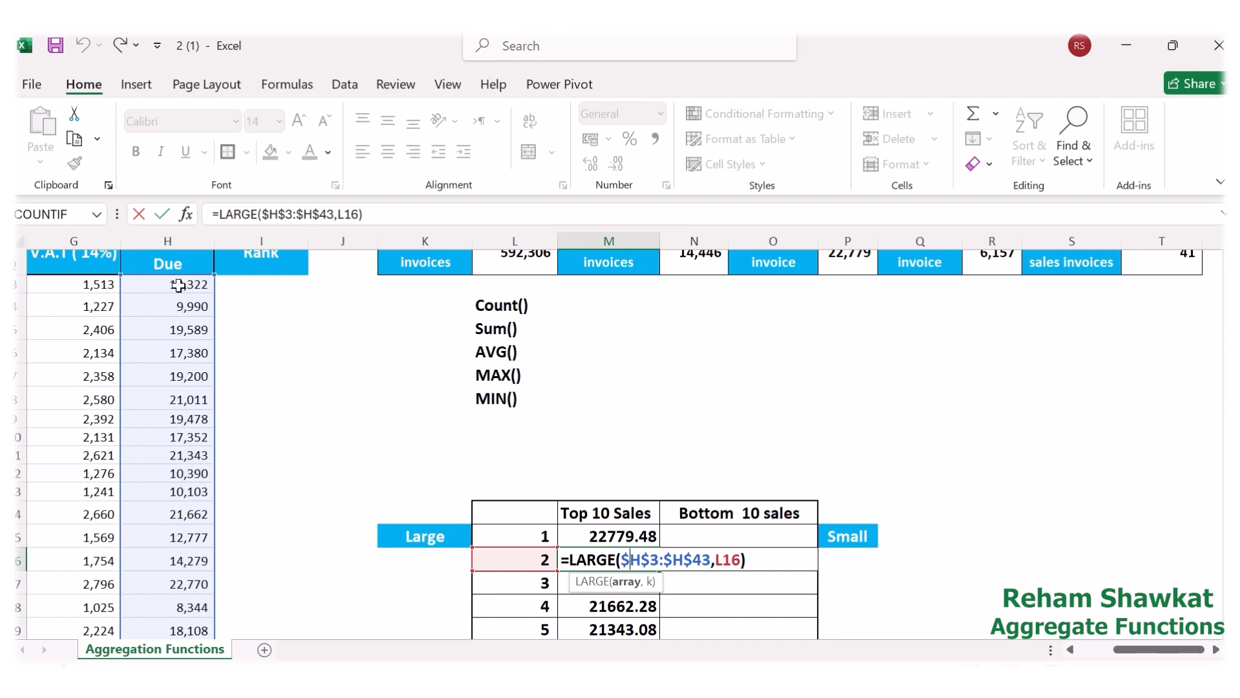
{"action": "left_click", "coordinate": [183, 313]}
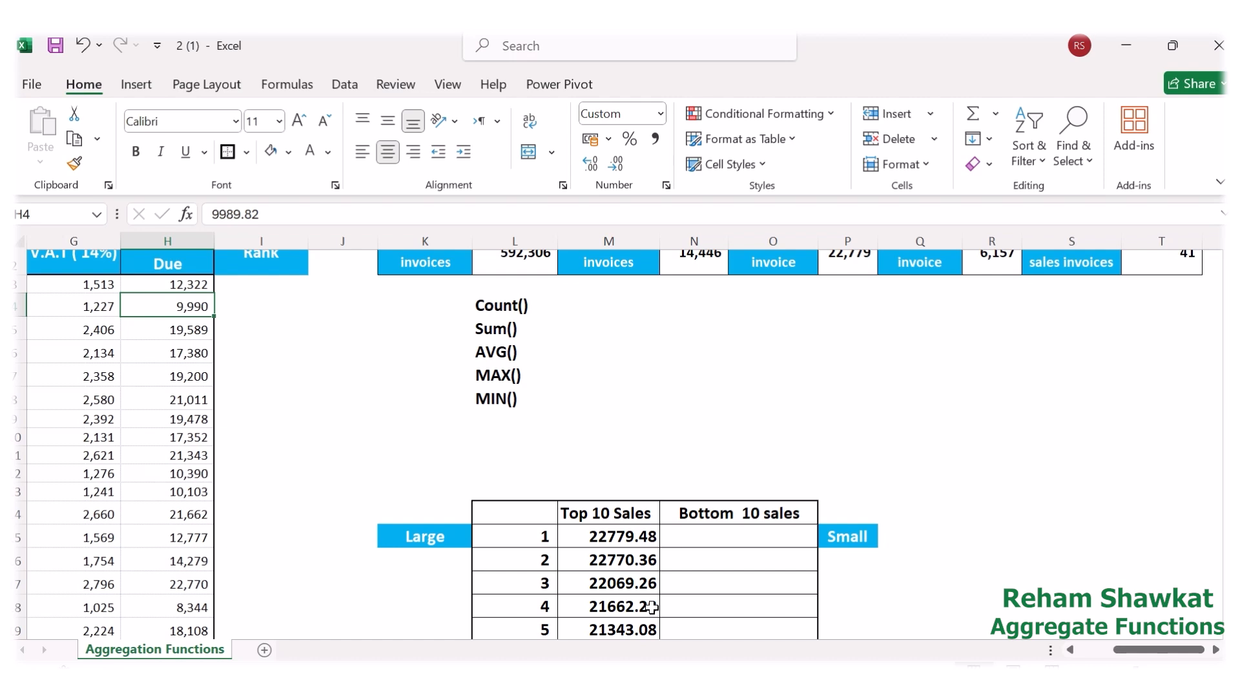
Enter =SMALL($H$3:$H$43,L15) in N15, the rank 1 cell under Bottom 10 sales, with the Amount Due range locked as absolute.
{"action": "left_click", "coordinate": [745, 540]}
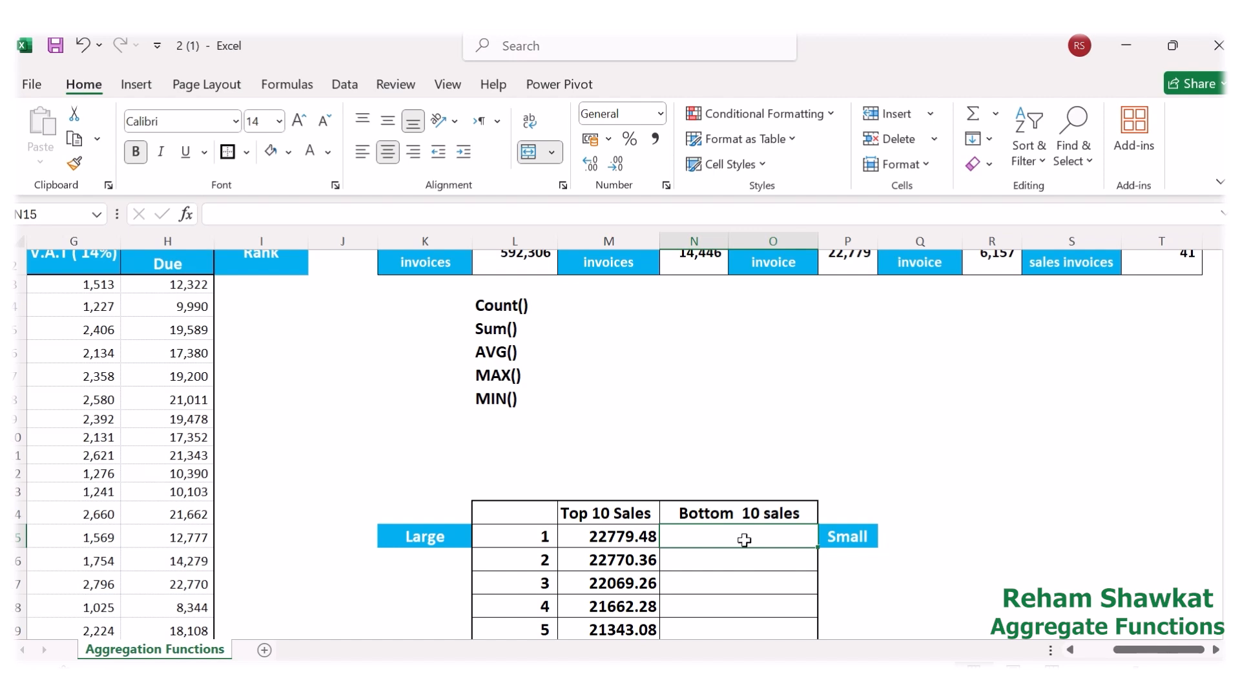
{"action": "type", "text": "="}
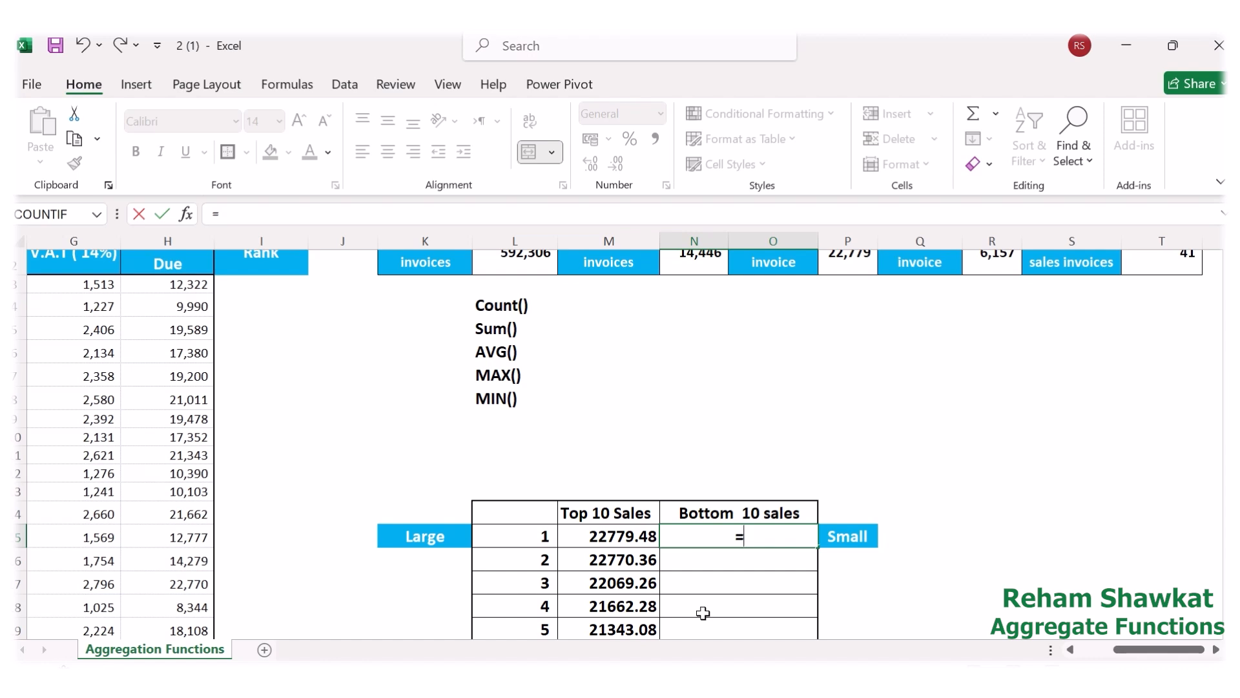
{"action": "type", "text": "s"}
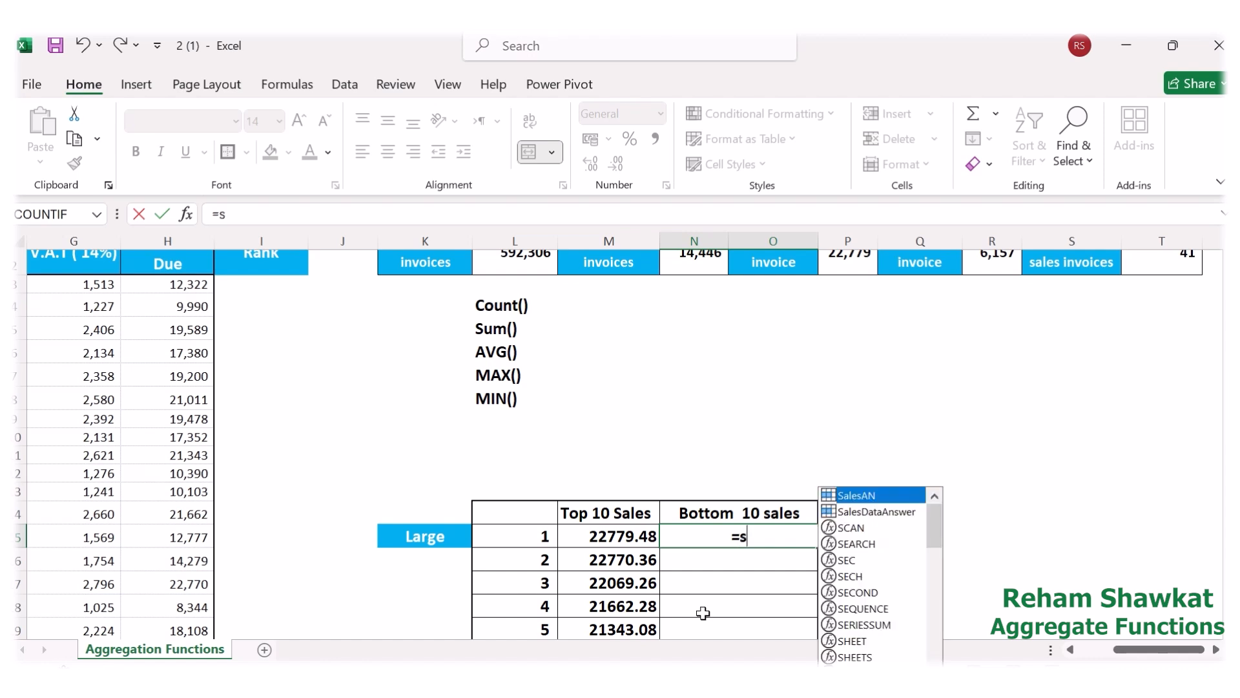
{"action": "type", "text": "mall"}
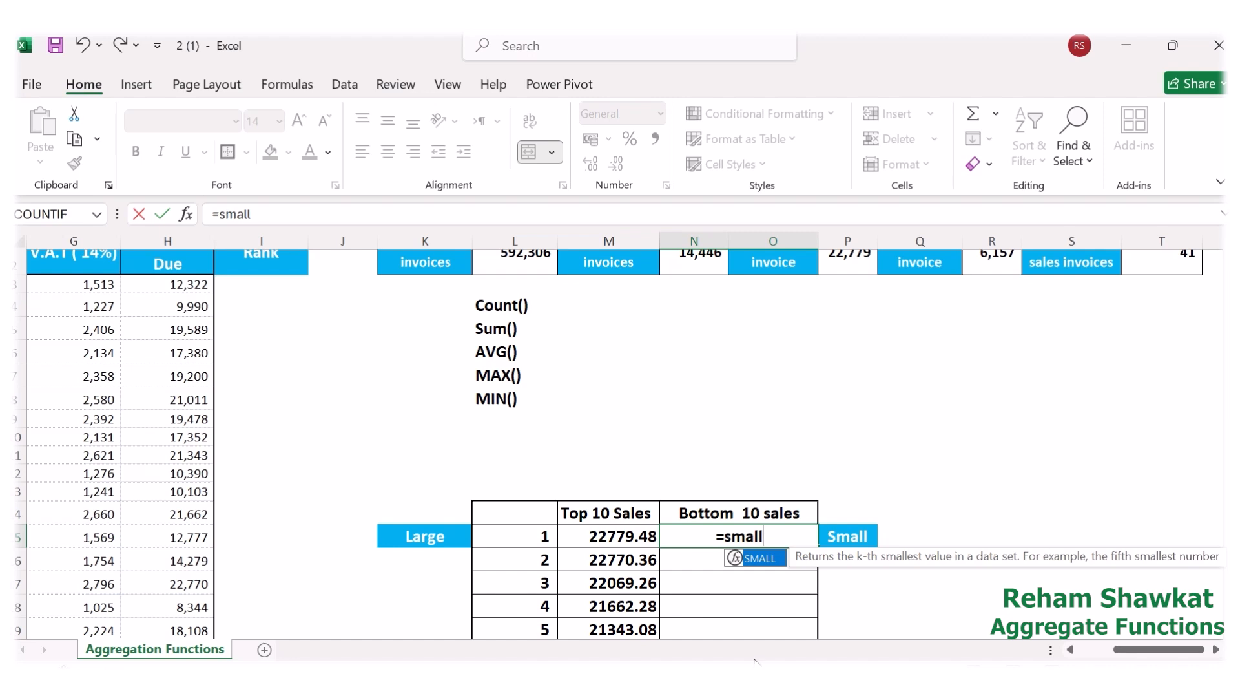
{"action": "double_click", "coordinate": [772, 558]}
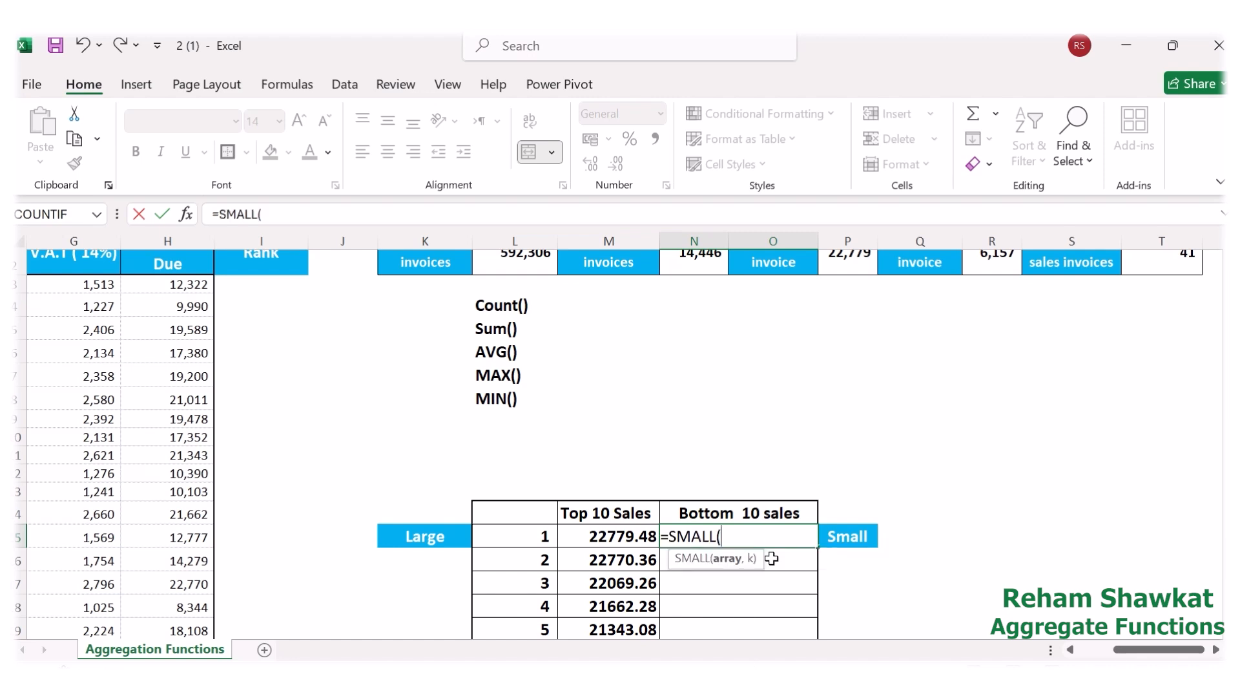
{"action": "left_click", "coordinate": [175, 291]}
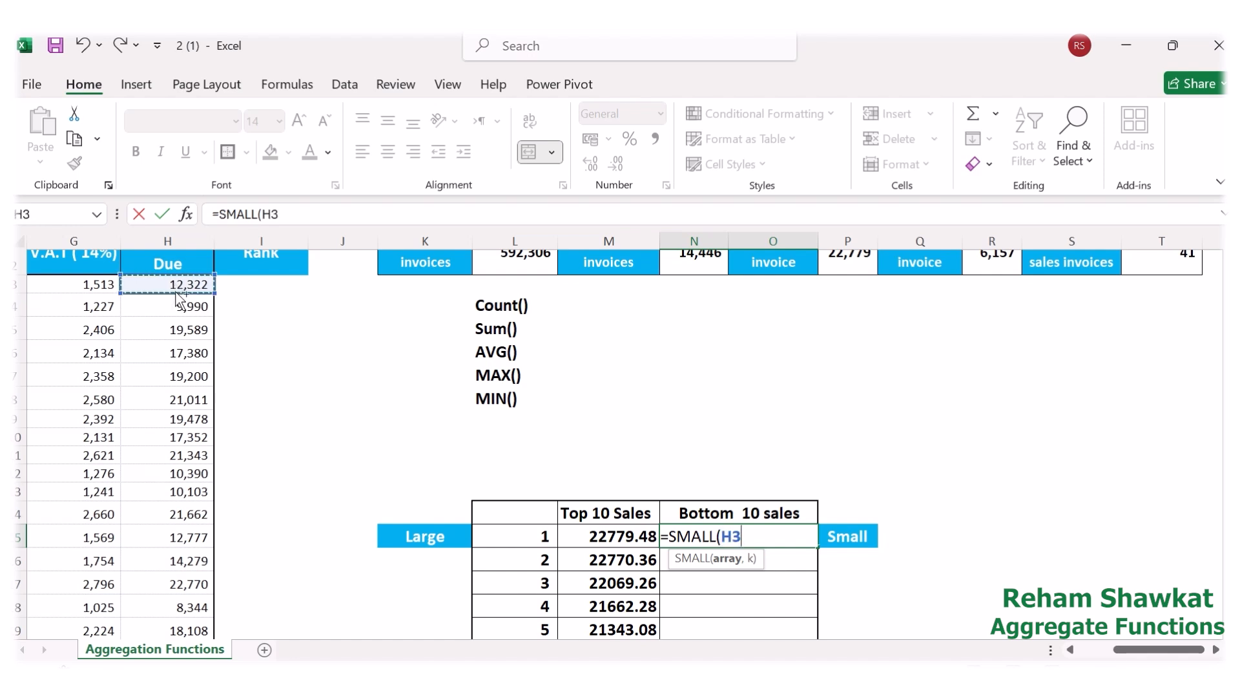
{"action": "key", "text": "ctrl+shift+Down"}
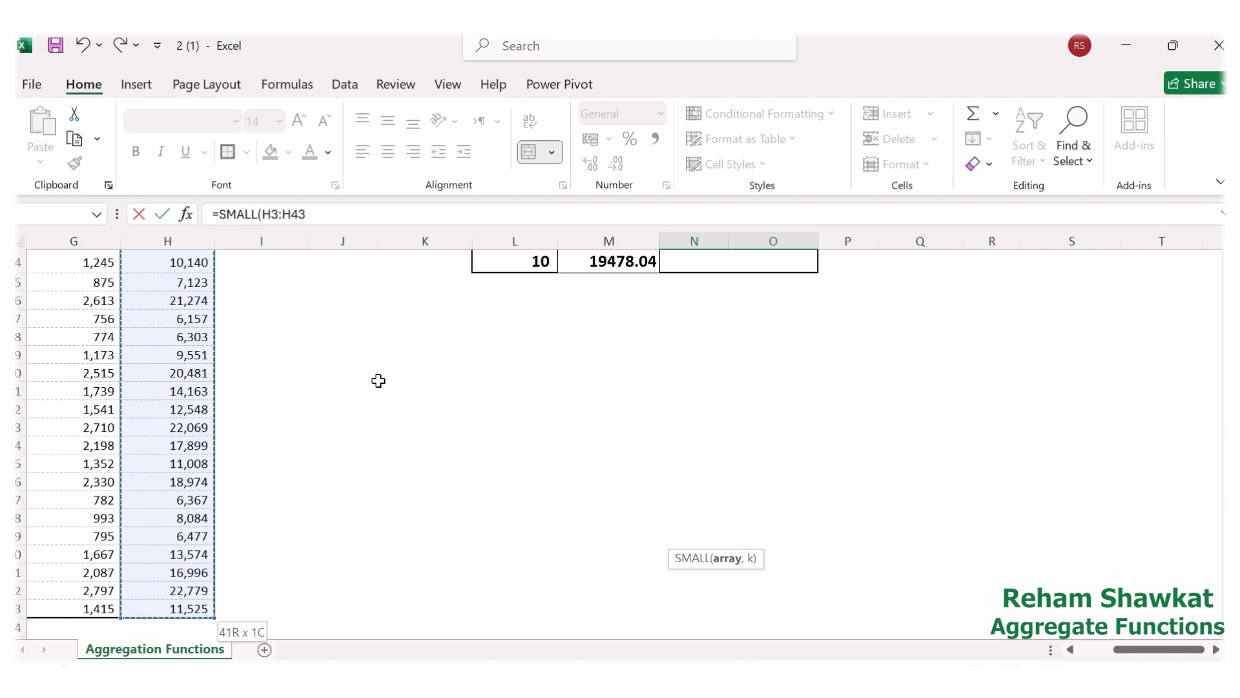
{"action": "key", "text": "F4"}
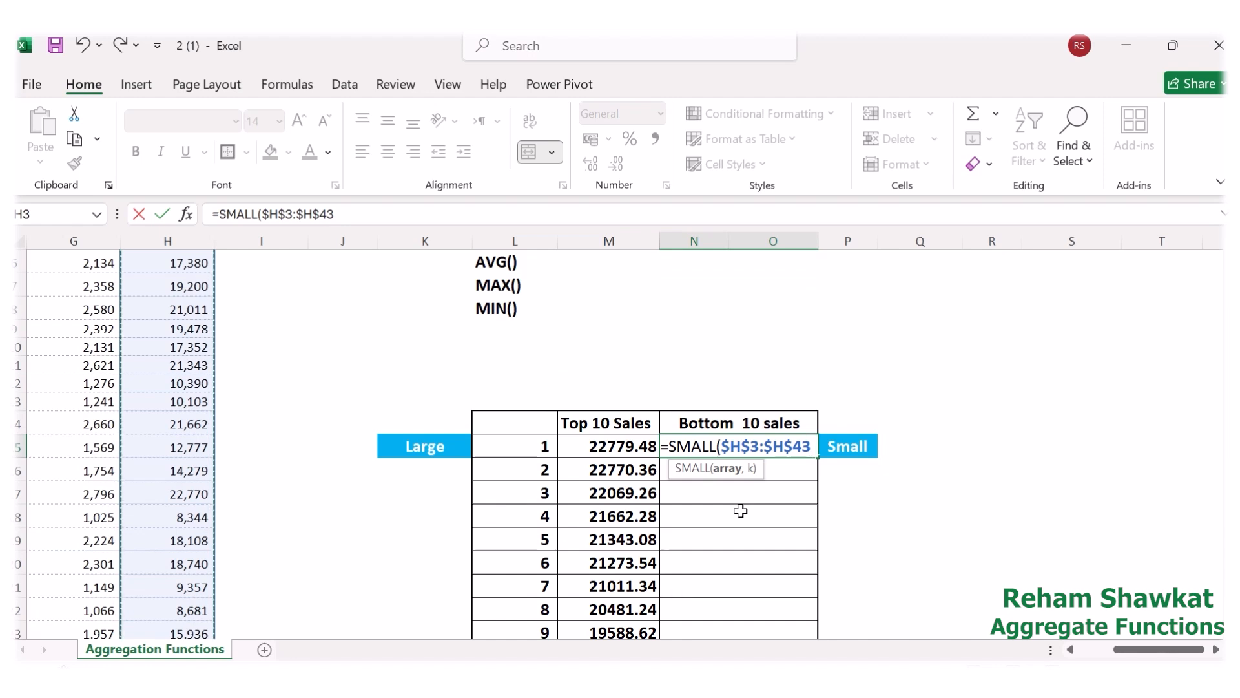
{"action": "type", "text": ","}
{"action": "left_click", "coordinate": [518, 449]}
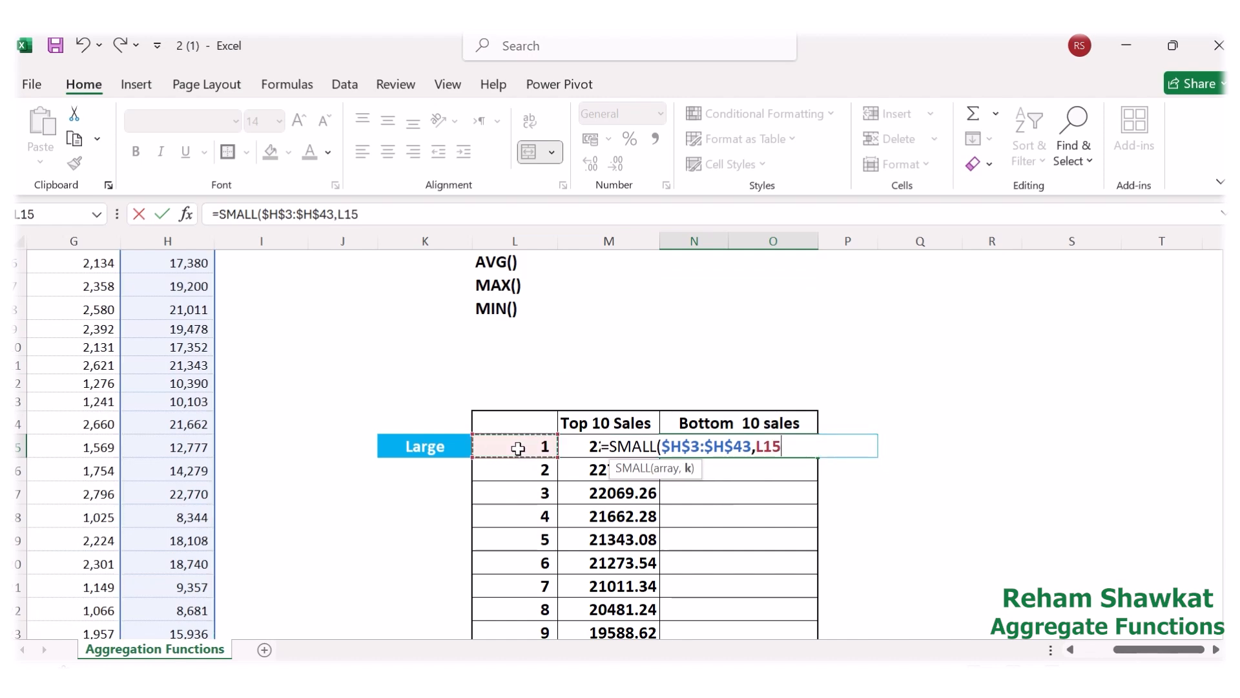
{"action": "type", "text": ")"}
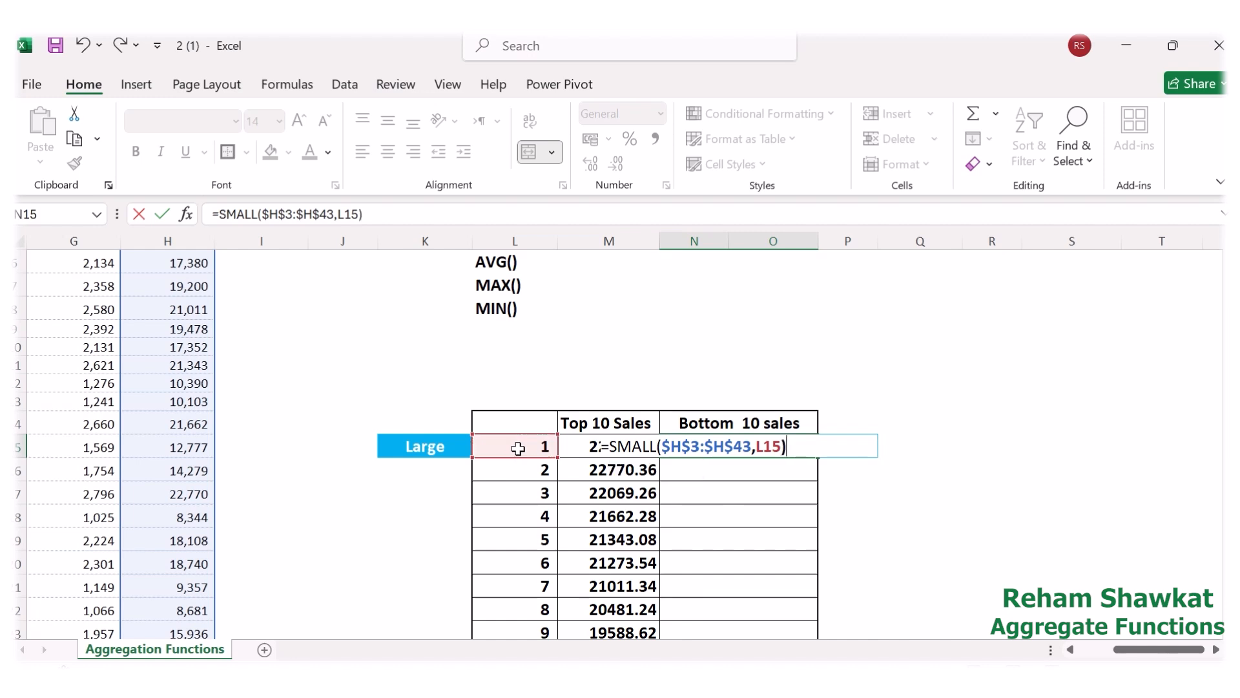
{"action": "key", "text": "Return"}
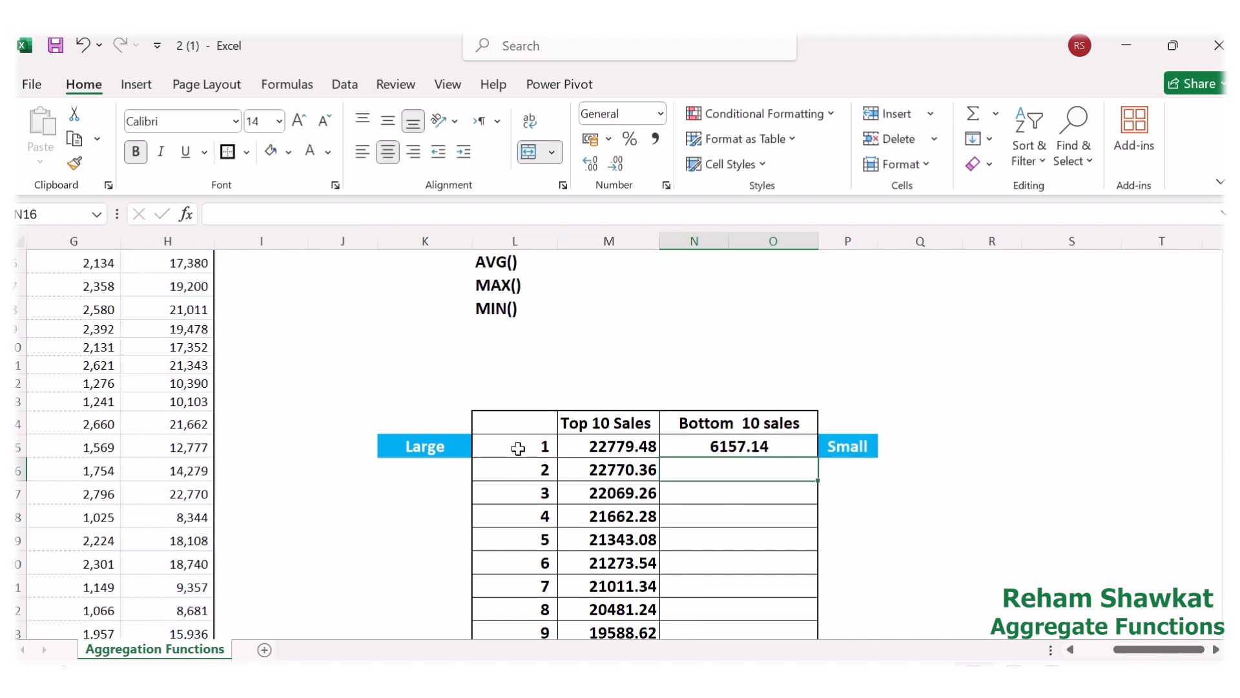
Fill the SMALL formula from N15 down the Bottom 10 sales column through rank 10 and review the filled list.
{"action": "left_click", "coordinate": [792, 447]}
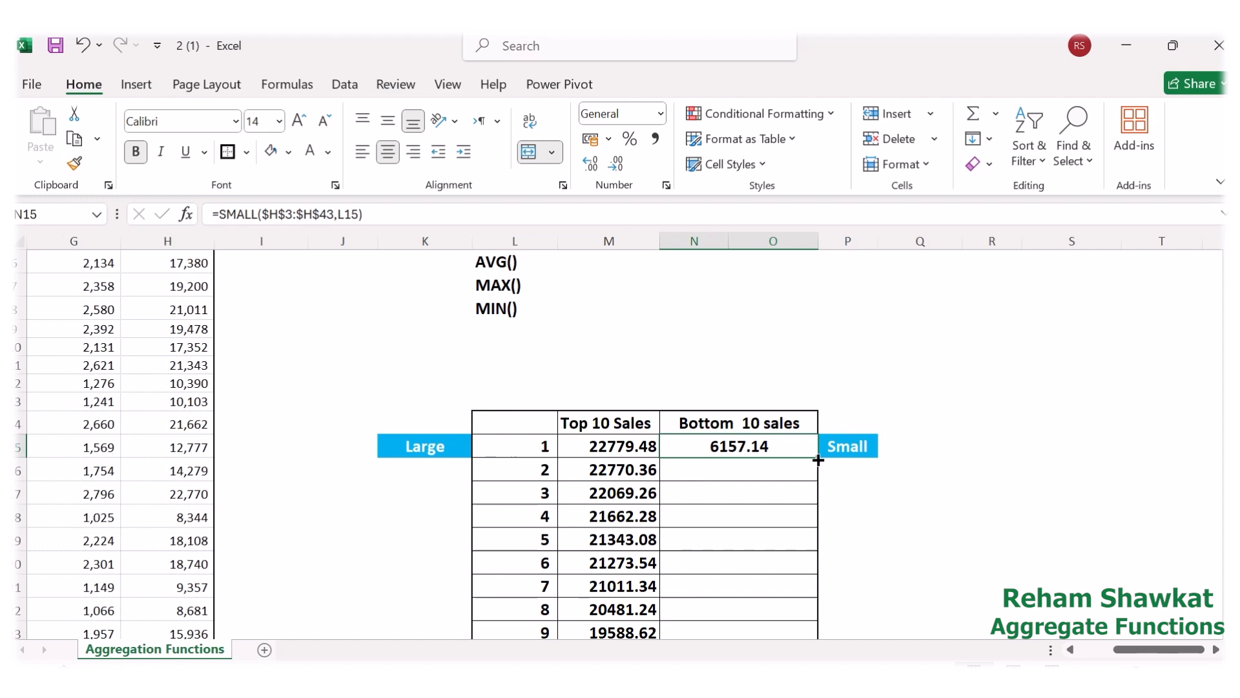
{"action": "double_click", "coordinate": [818, 459]}
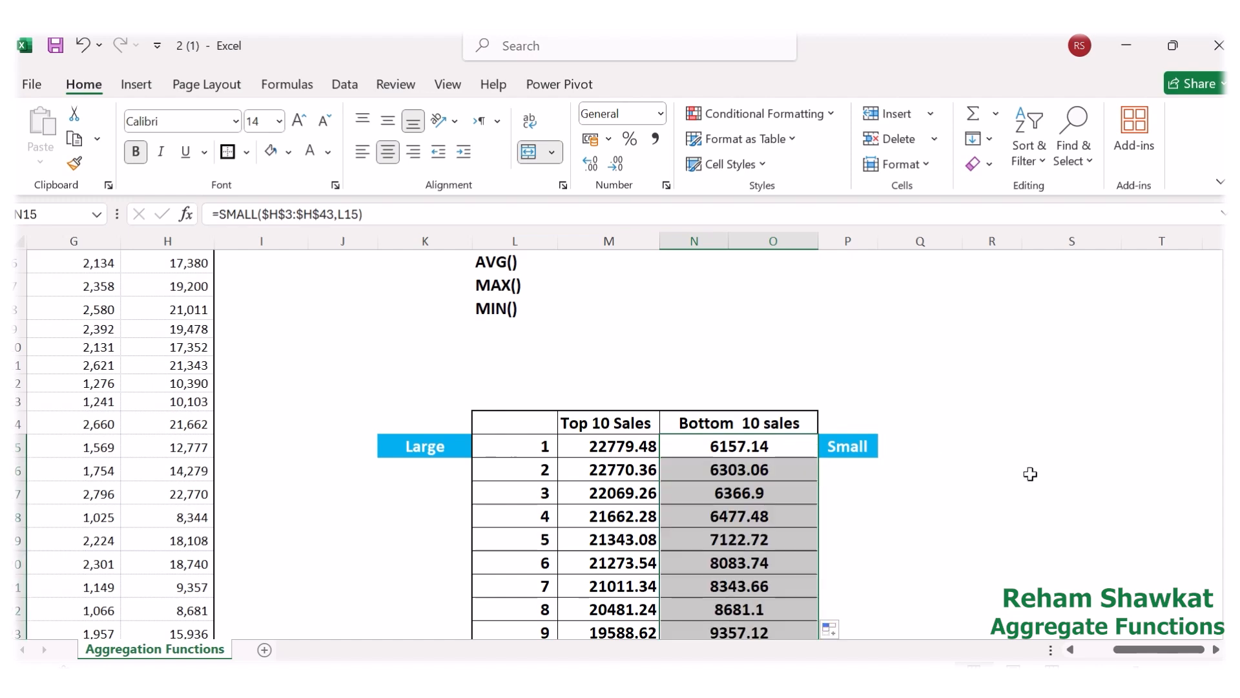
{"action": "scroll", "coordinate": [445, 443], "scroll_direction": "up", "scroll_amount": 2}
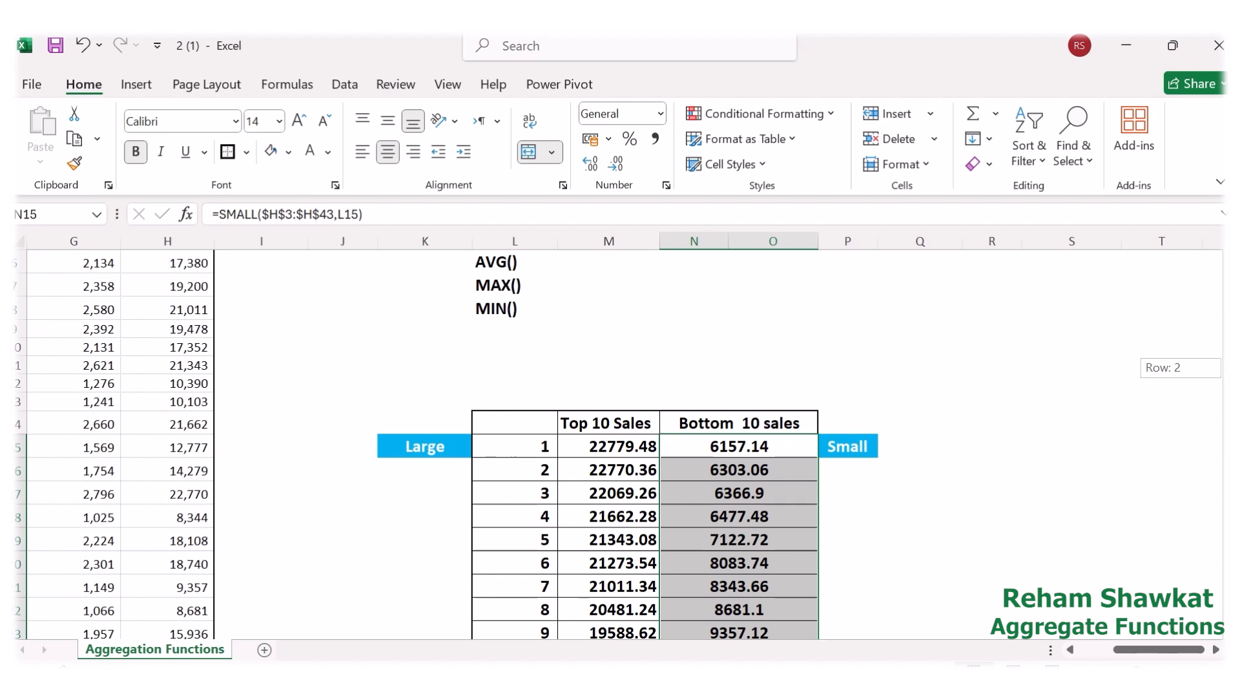
{"action": "scroll", "coordinate": [445, 443], "scroll_direction": "down", "scroll_amount": 4}
Enter =RANK(H3,$H$3:$H$43) in I3, the first cell under Rank, with the Amount Due range locked as absolute.
{"action": "scroll", "coordinate": [620, 439], "scroll_direction": "up", "scroll_amount": 4}
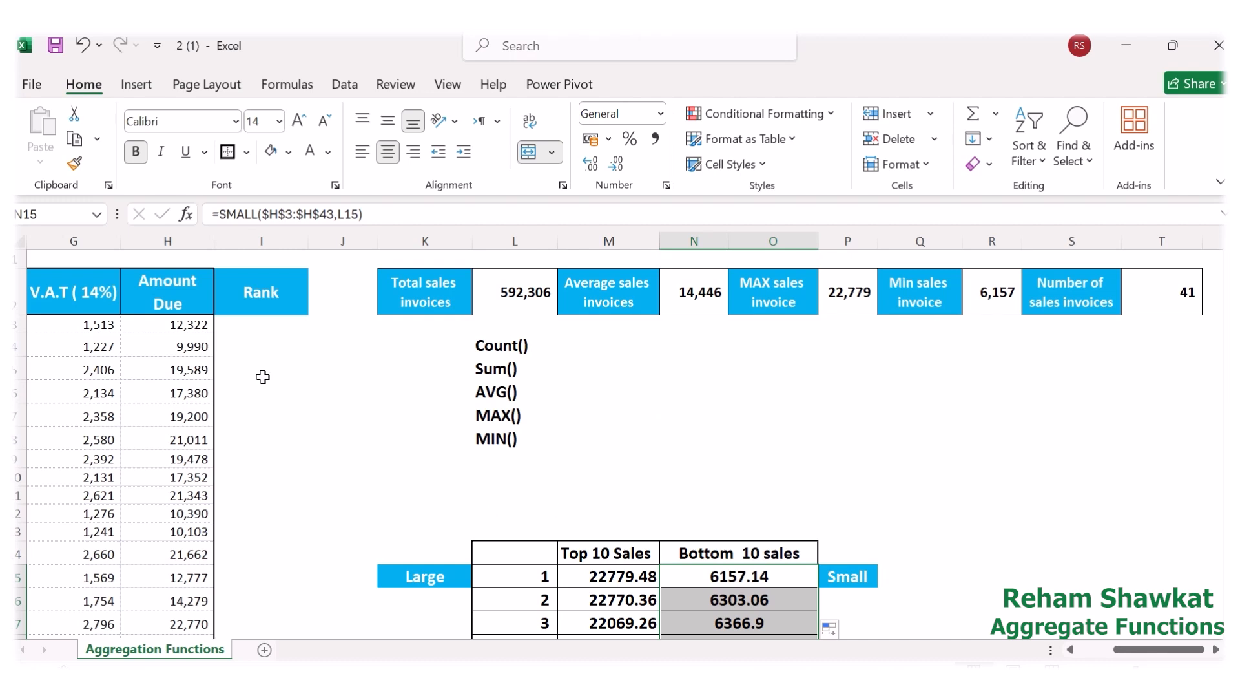
{"action": "left_click", "coordinate": [248, 323]}
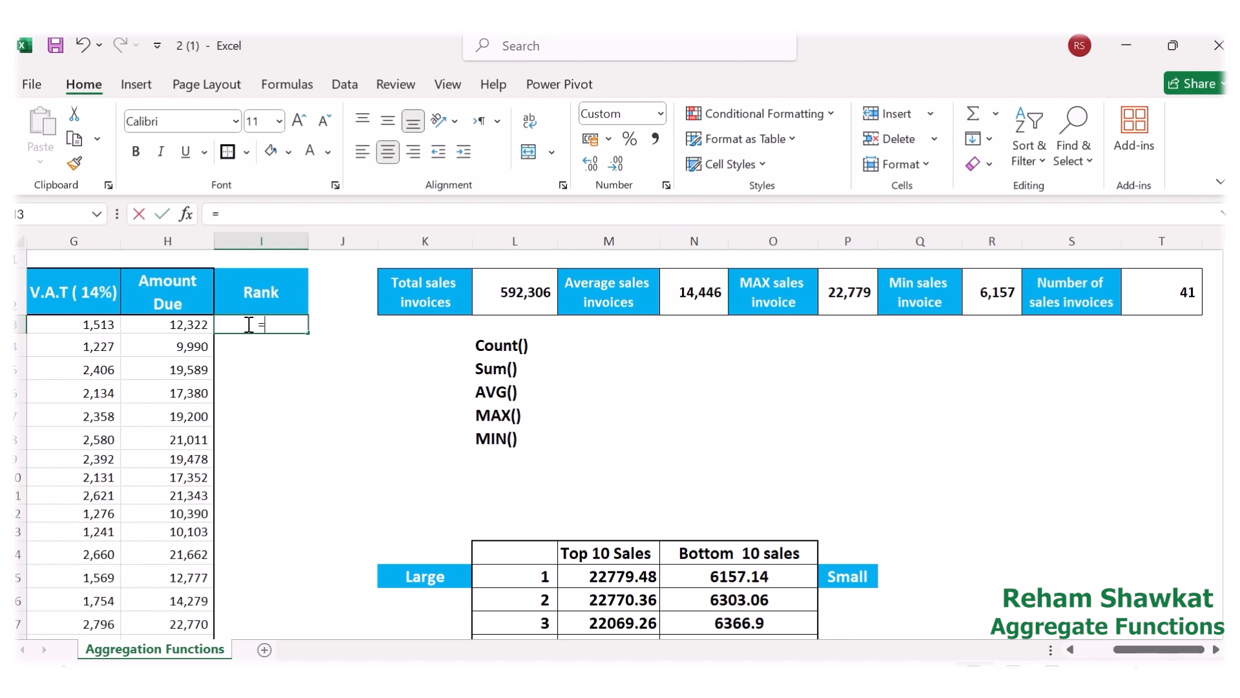
{"action": "type", "text": "=rank"}
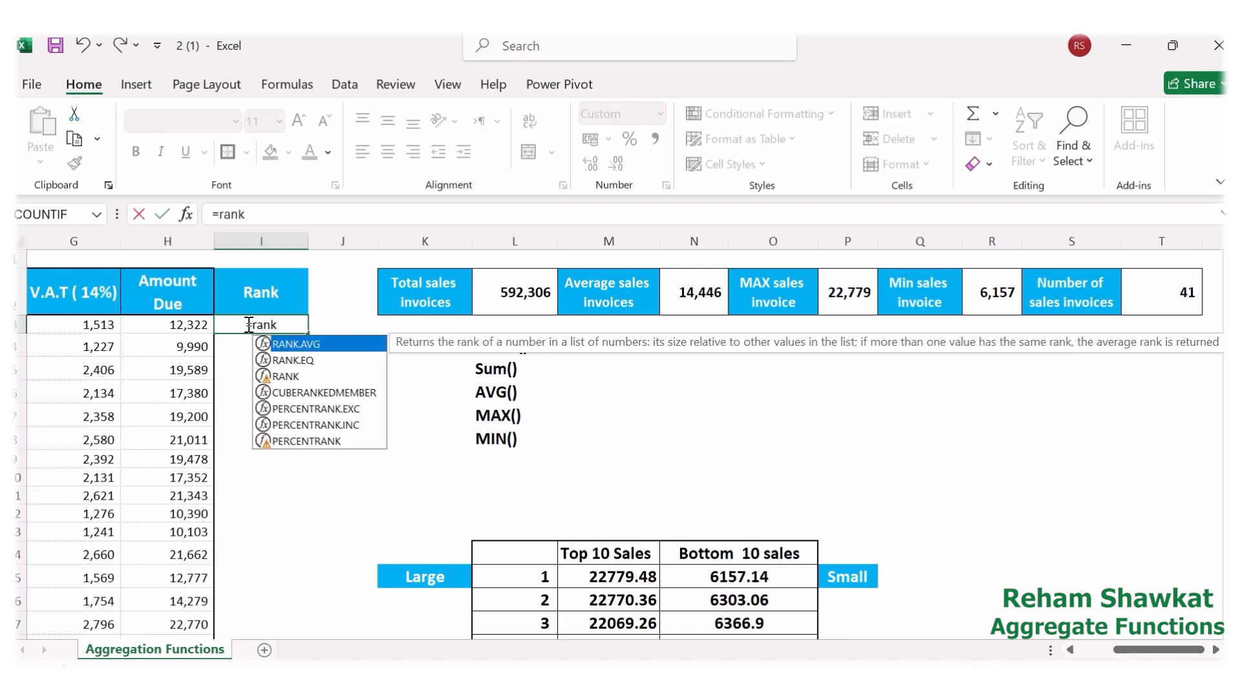
{"action": "double_click", "coordinate": [295, 375]}
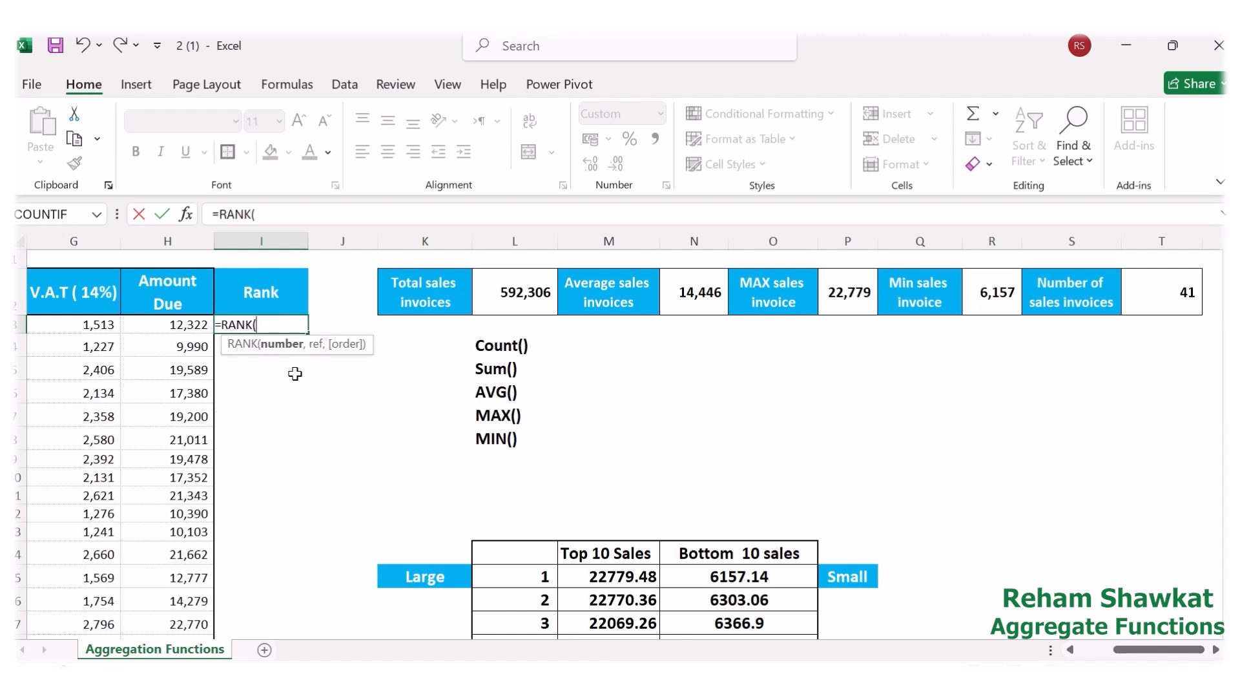
{"action": "left_click", "coordinate": [182, 327]}
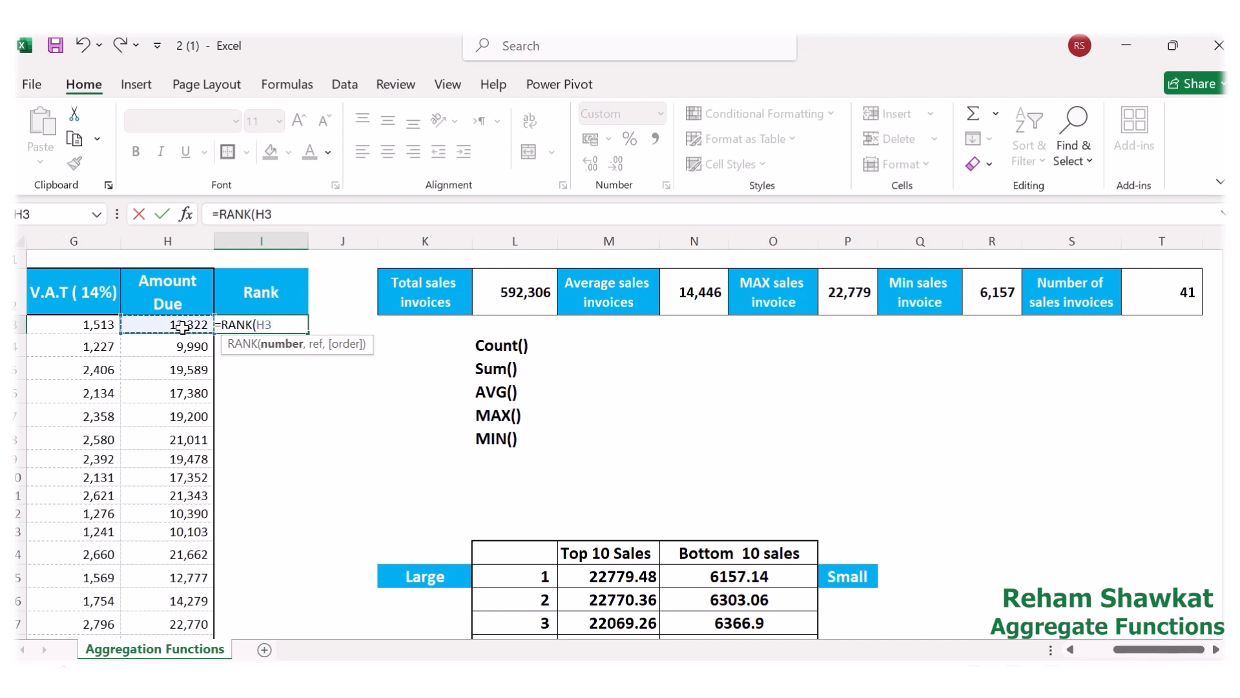
{"action": "type", "text": ","}
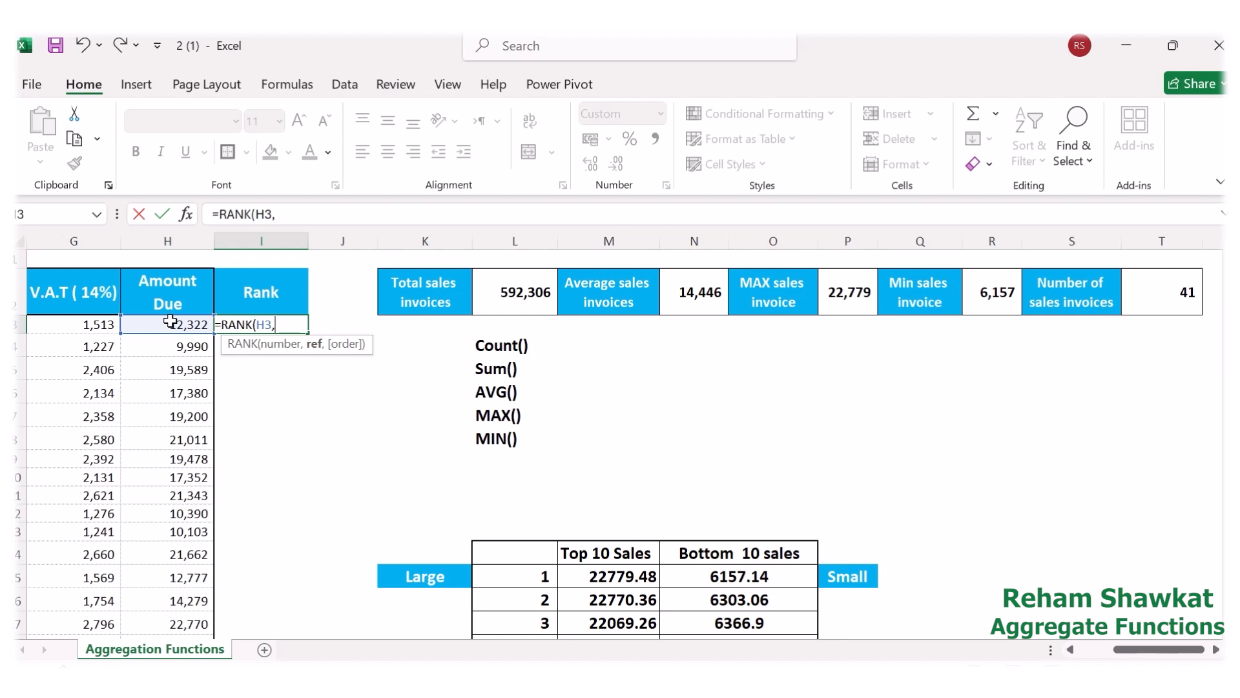
{"action": "left_click", "coordinate": [170, 321]}
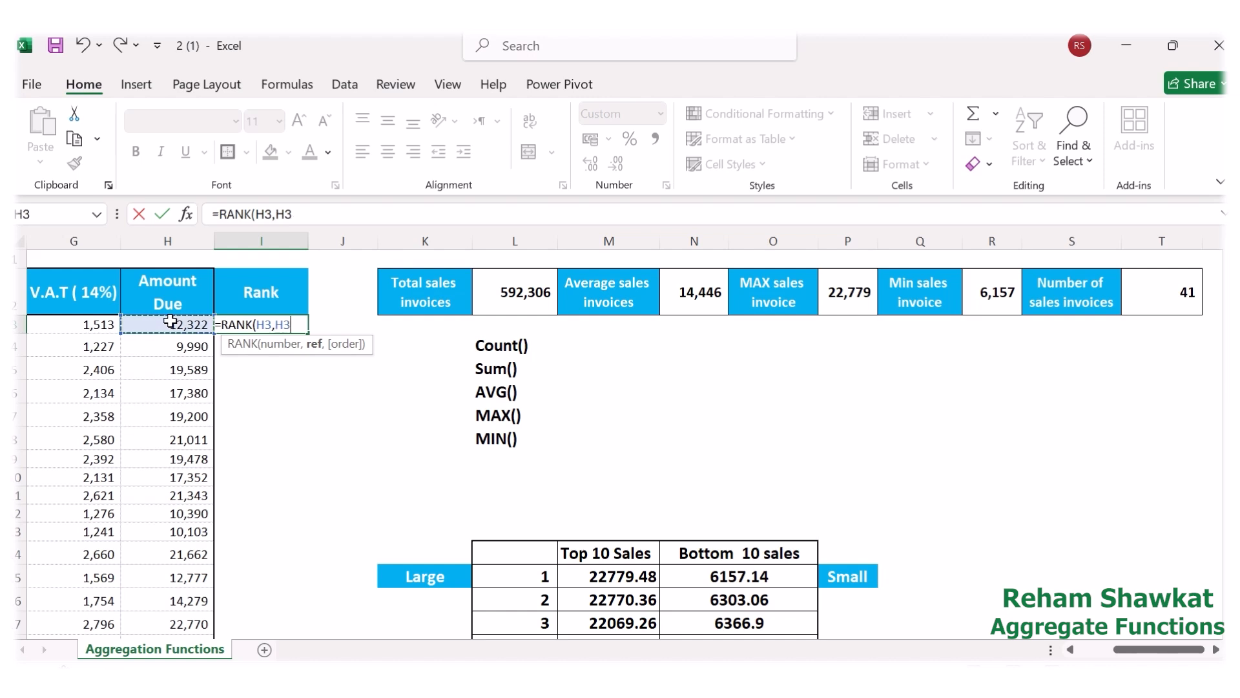
{"action": "key", "text": "ctrl+shift+Down"}
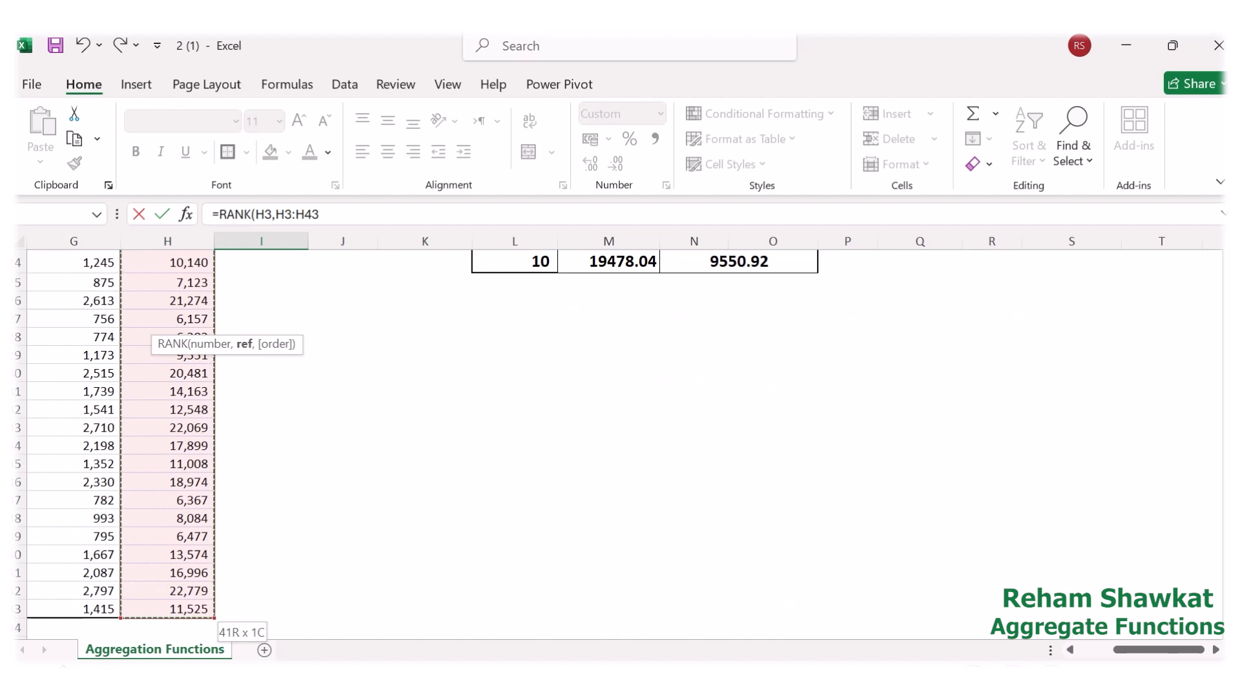
{"action": "scroll", "coordinate": [620, 439], "scroll_direction": "up", "scroll_amount": 8}
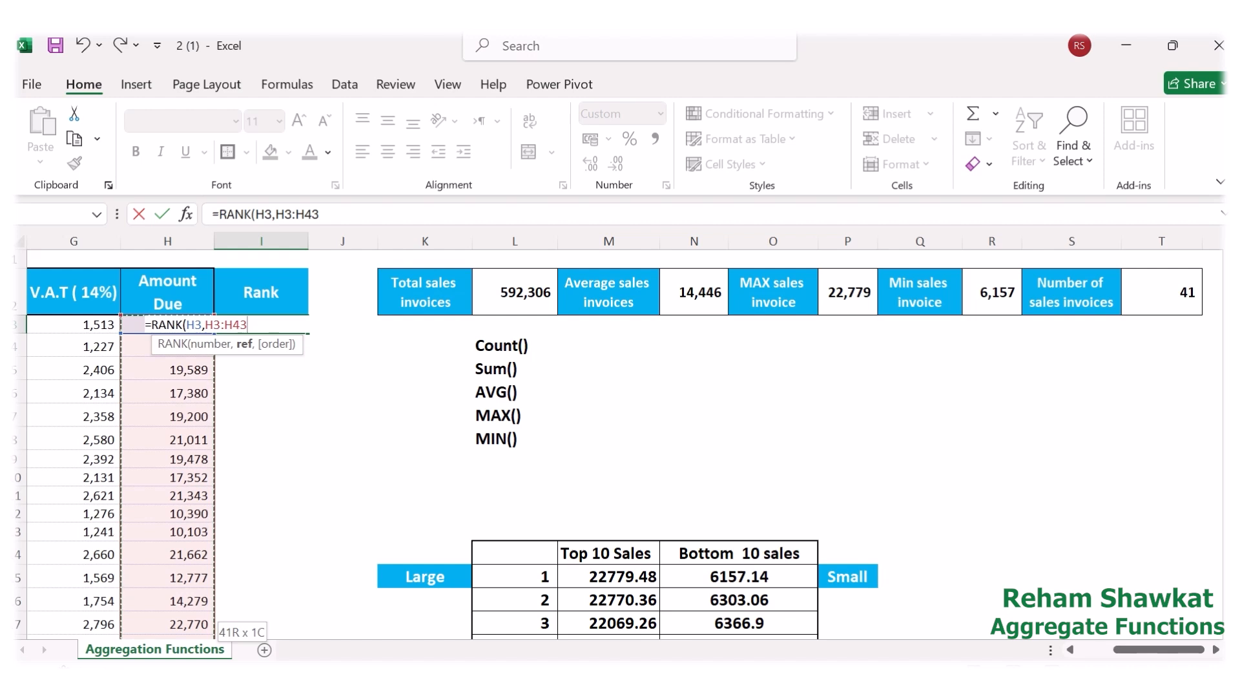
{"action": "key", "text": "F4"}
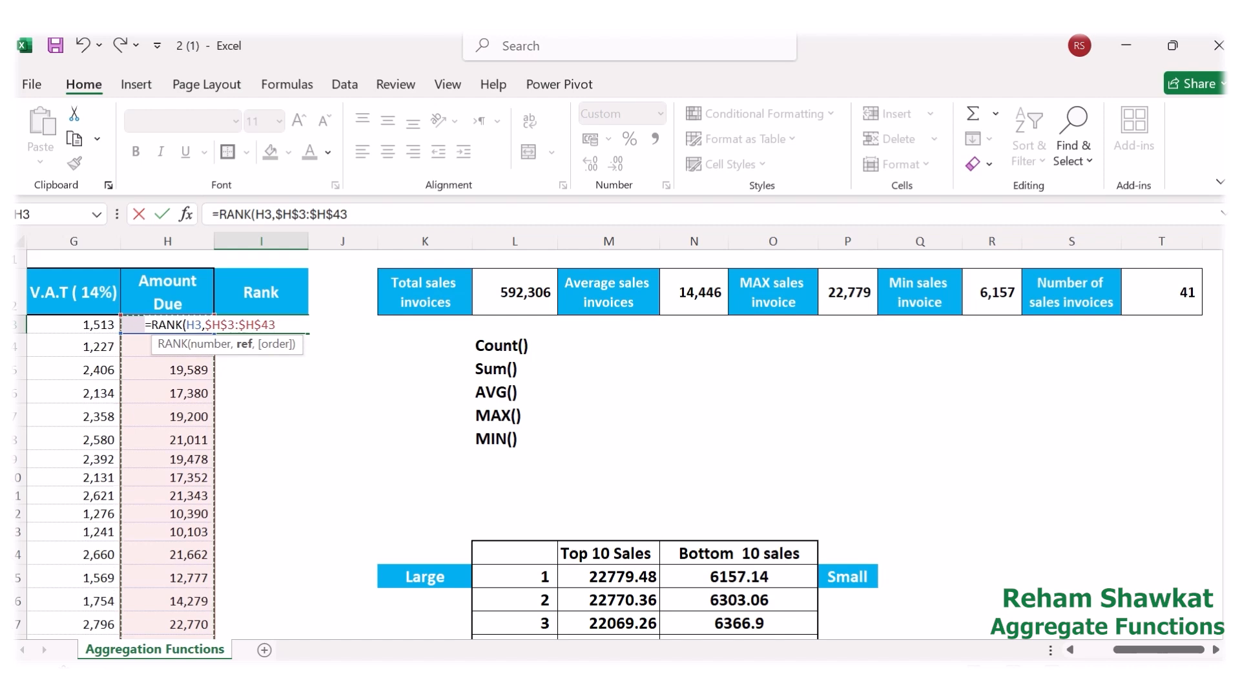
{"action": "type", "text": ")"}
{"action": "key", "text": "Return"}
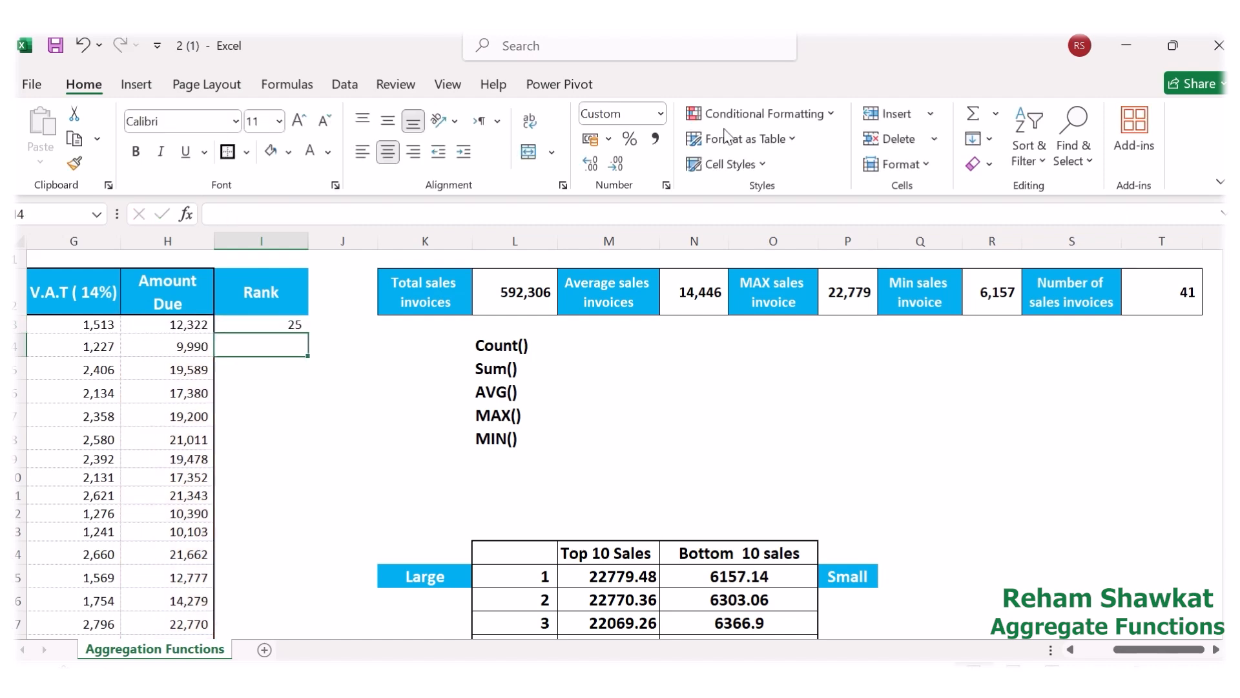
Fill the RANK formula from I3 down the Rank column for all the invoice rows.
{"action": "left_click", "coordinate": [257, 324]}
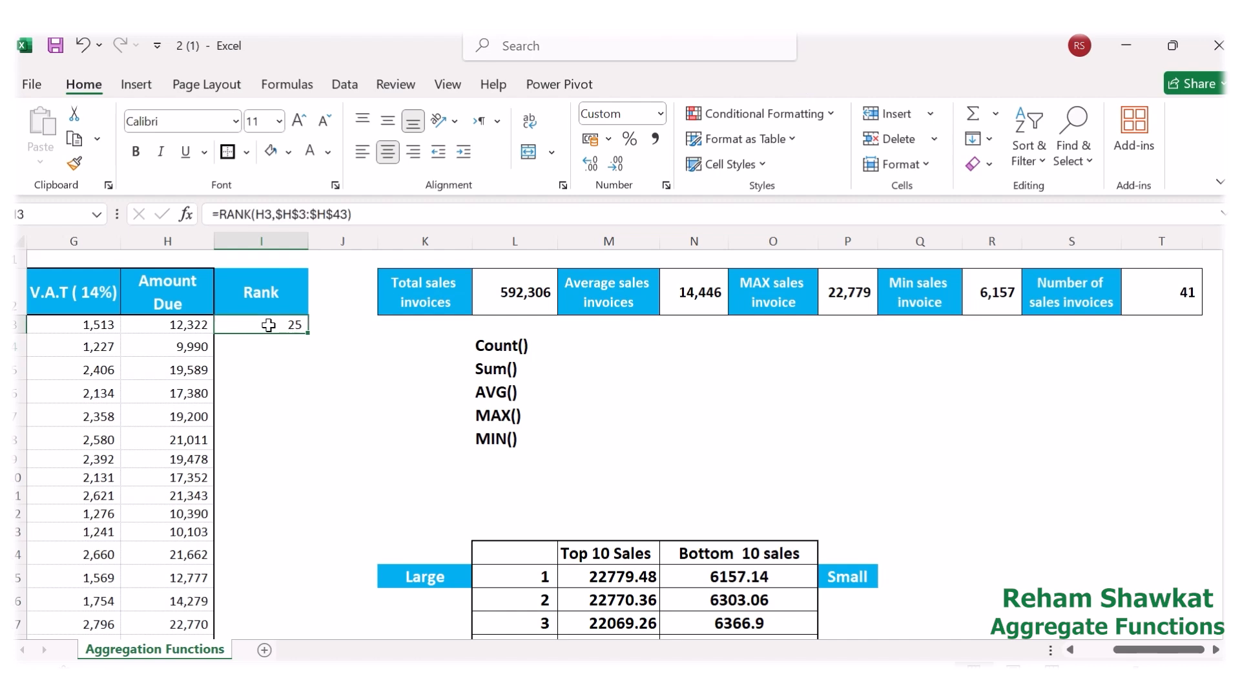
{"action": "double_click", "coordinate": [308, 333]}
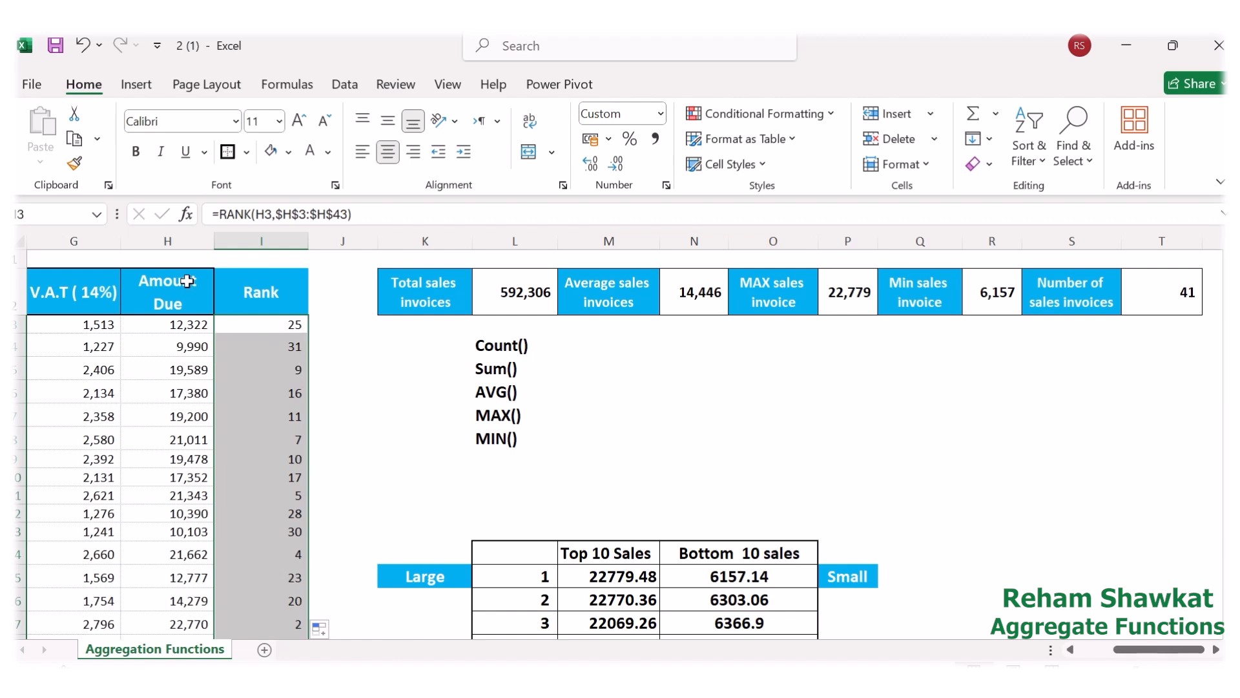
Sort the invoice table by Amount Due in descending order.
{"action": "left_click", "coordinate": [193, 306]}
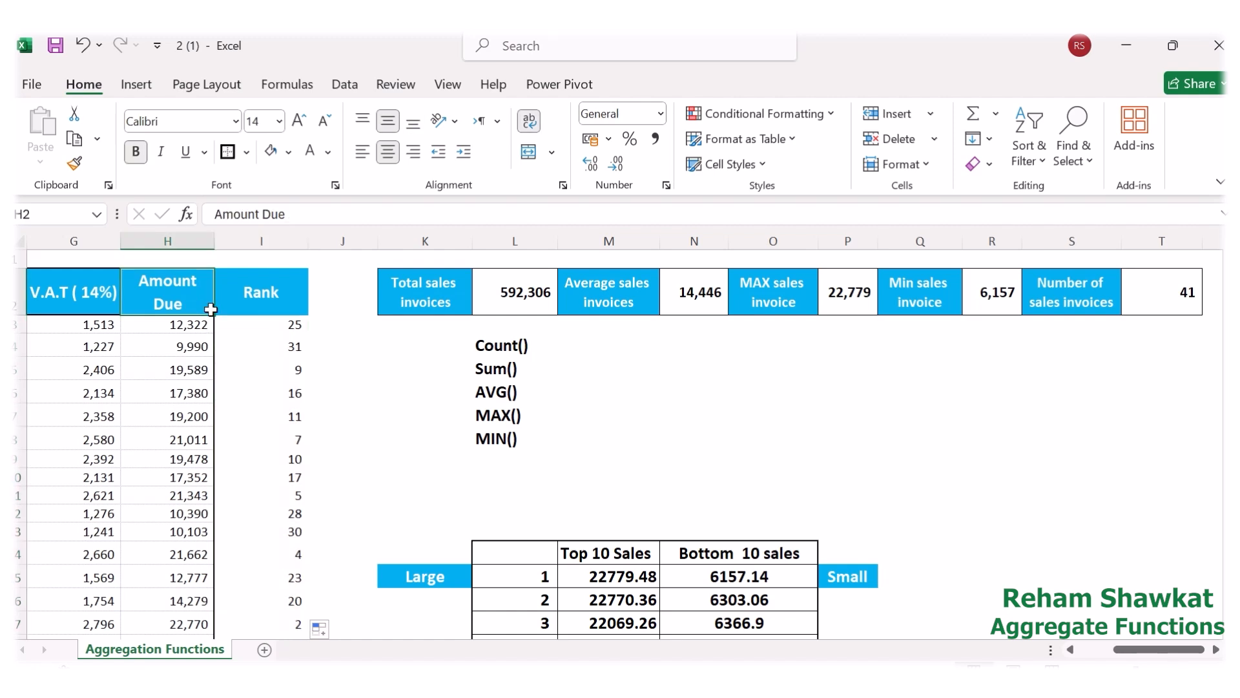
{"action": "right_click", "coordinate": [211, 313]}
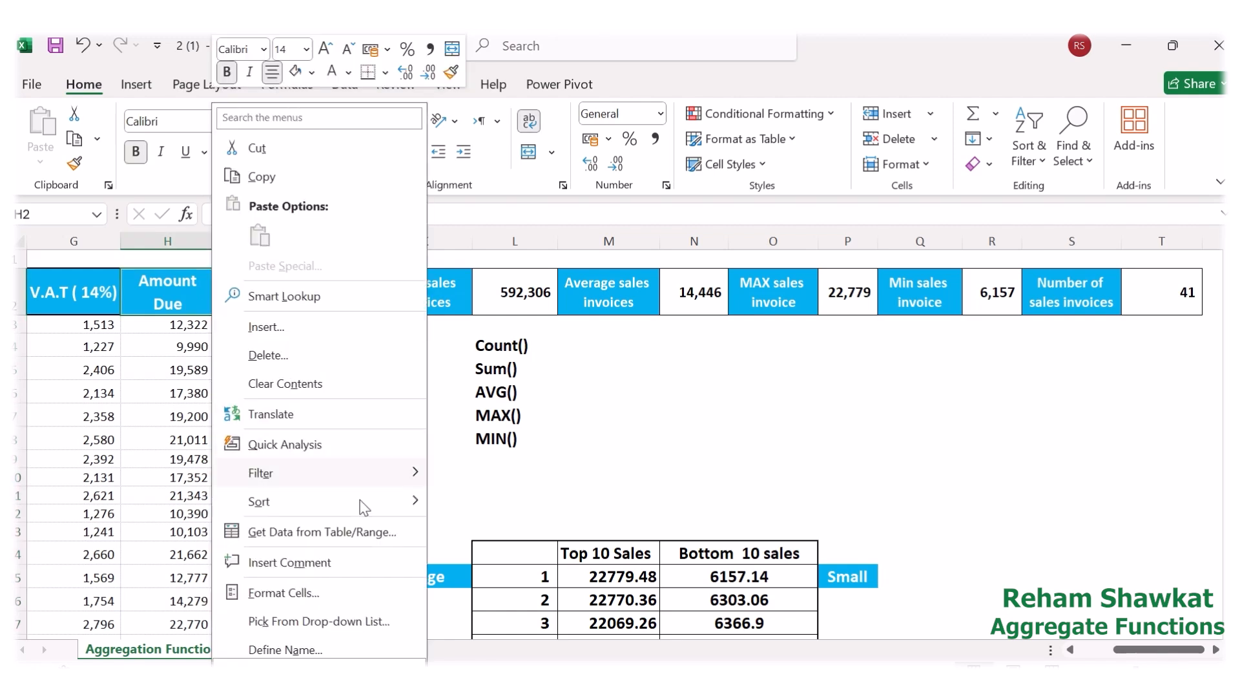
{"action": "mouse_move", "coordinate": [396, 513]}
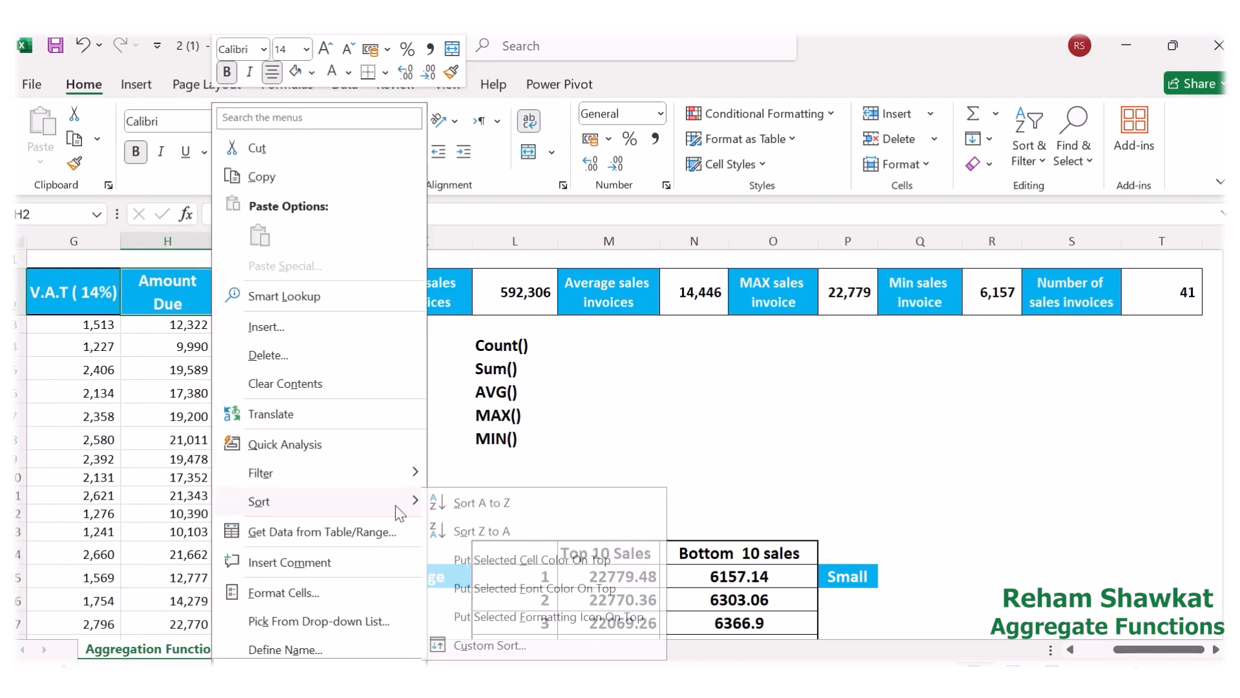
{"action": "left_click", "coordinate": [488, 540]}
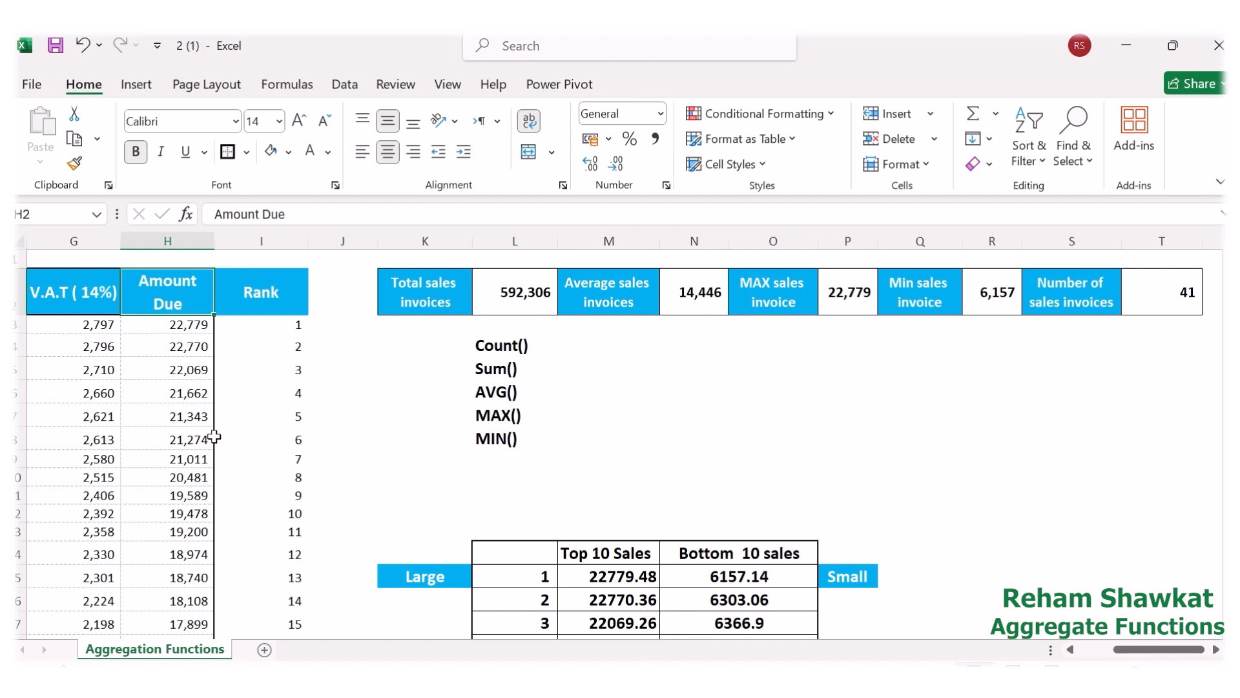
Sort the invoice table by Amount Due in ascending order.
{"action": "right_click", "coordinate": [204, 313]}
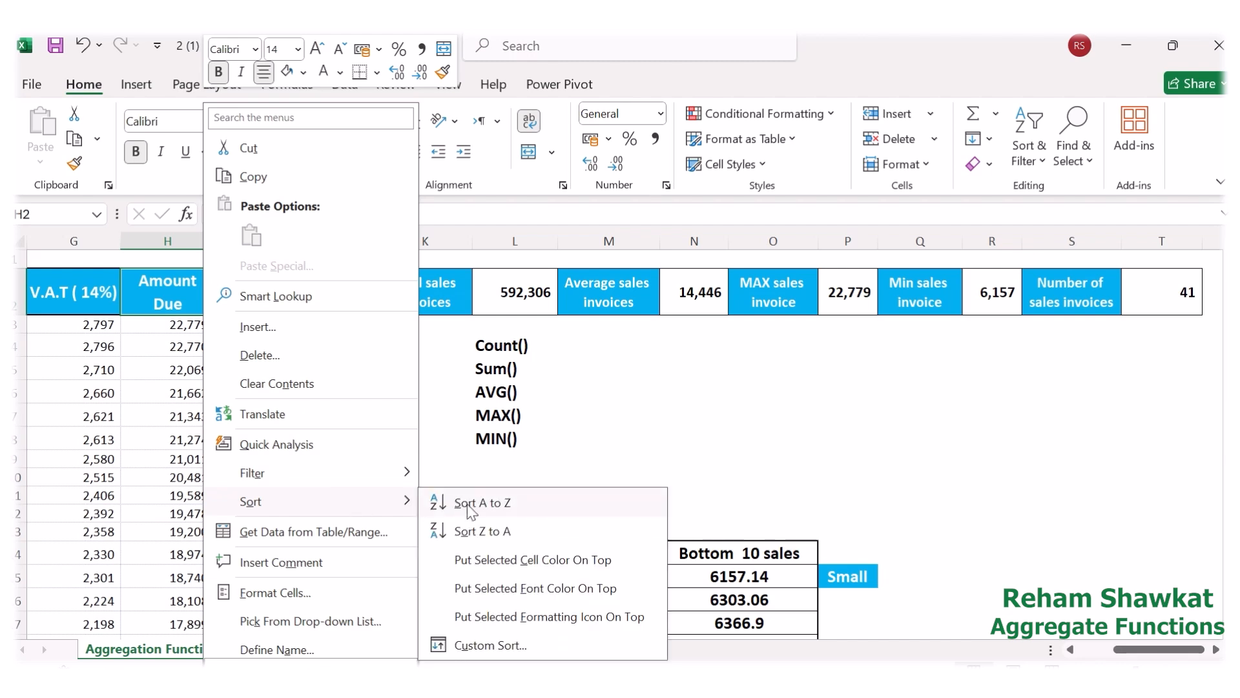
{"action": "left_click", "coordinate": [470, 504]}
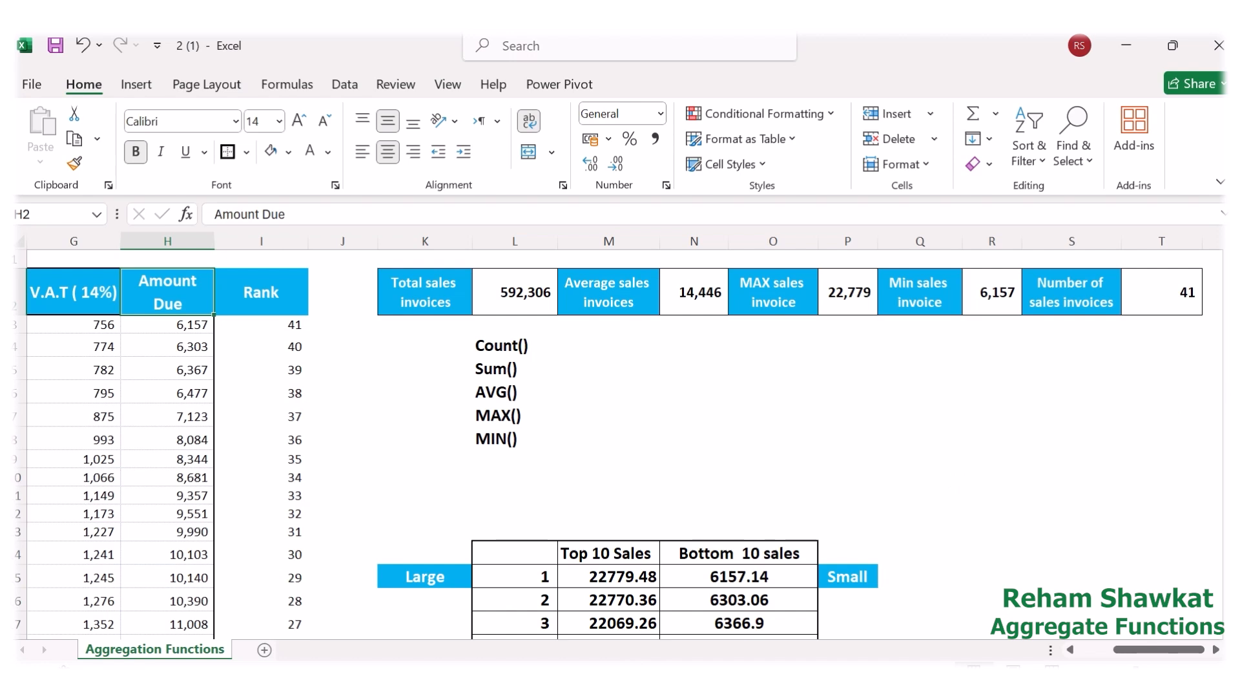
Write the note "الفرق بين count A ,count blank ,count" in S5, below the Number of sales invoices heading.
{"action": "scroll", "coordinate": [617, 445], "scroll_direction": "down", "scroll_amount": 2}
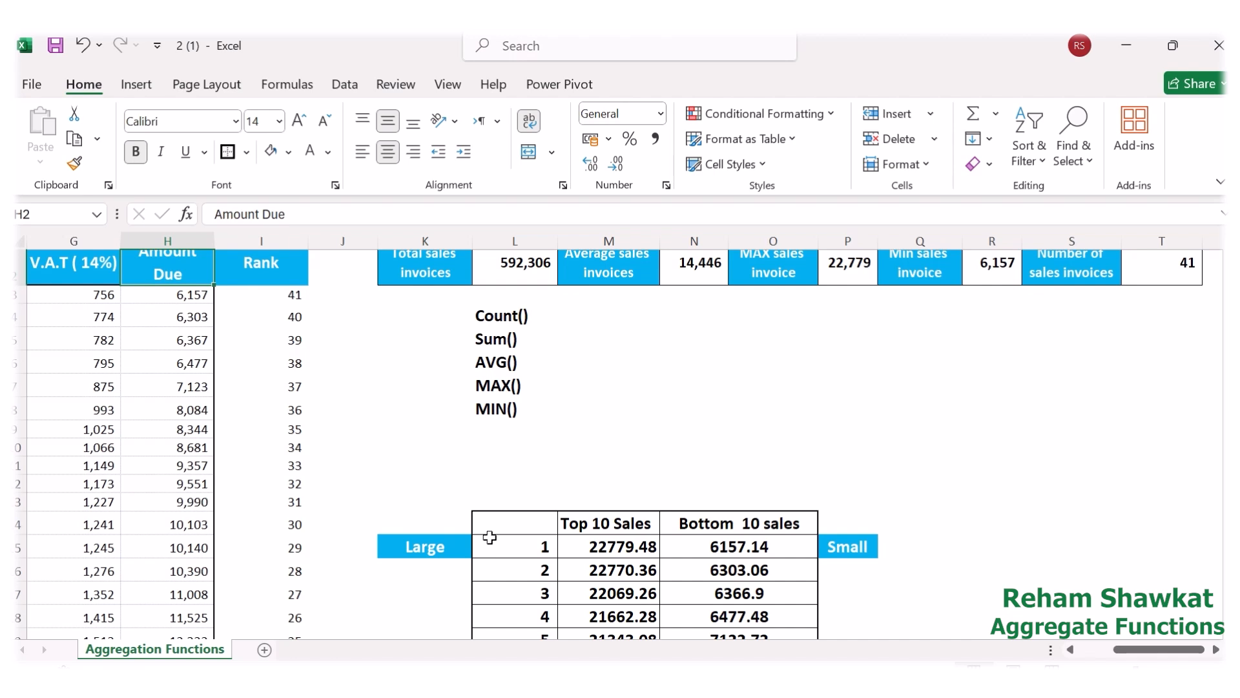
{"action": "left_click", "coordinate": [1024, 346]}
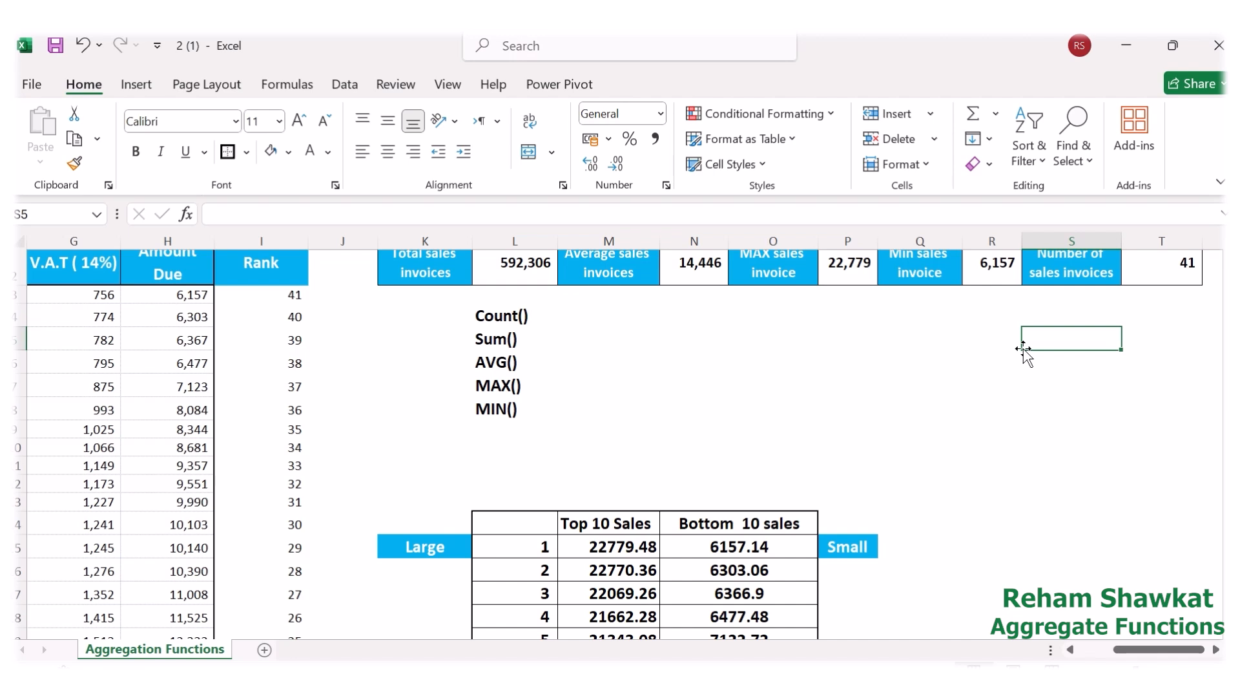
{"action": "type", "text": "الفر"}
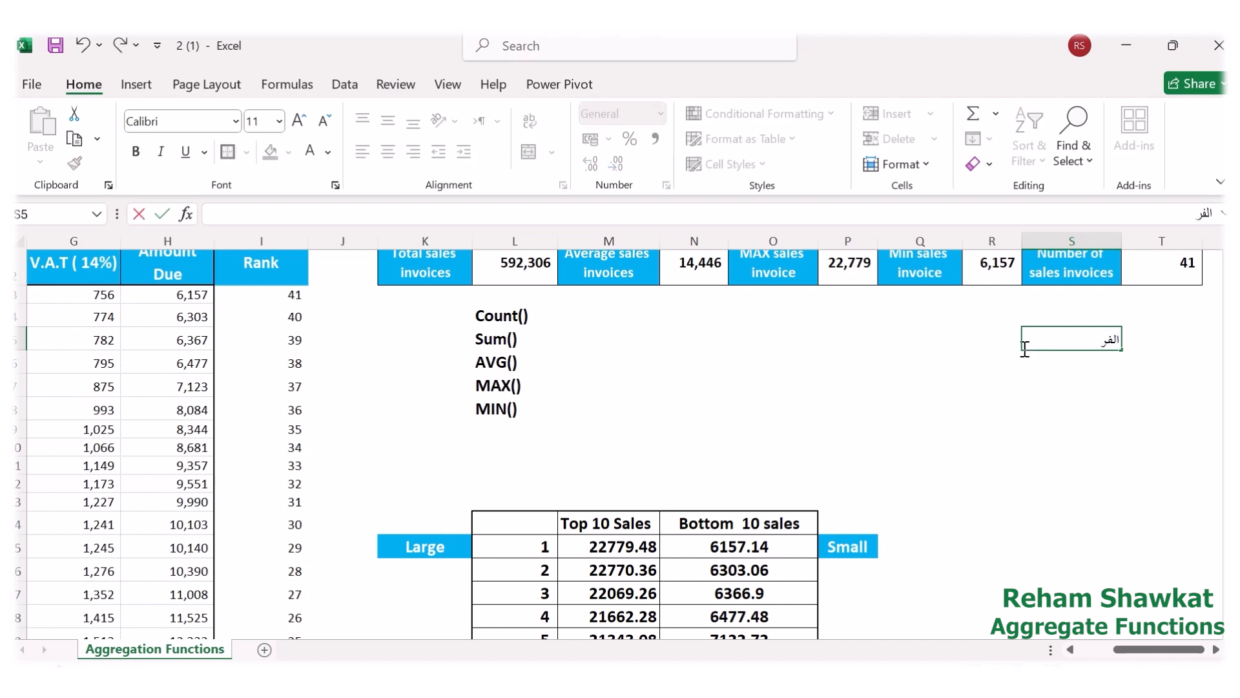
{"action": "type", "text": "ق بين count A ,count"}
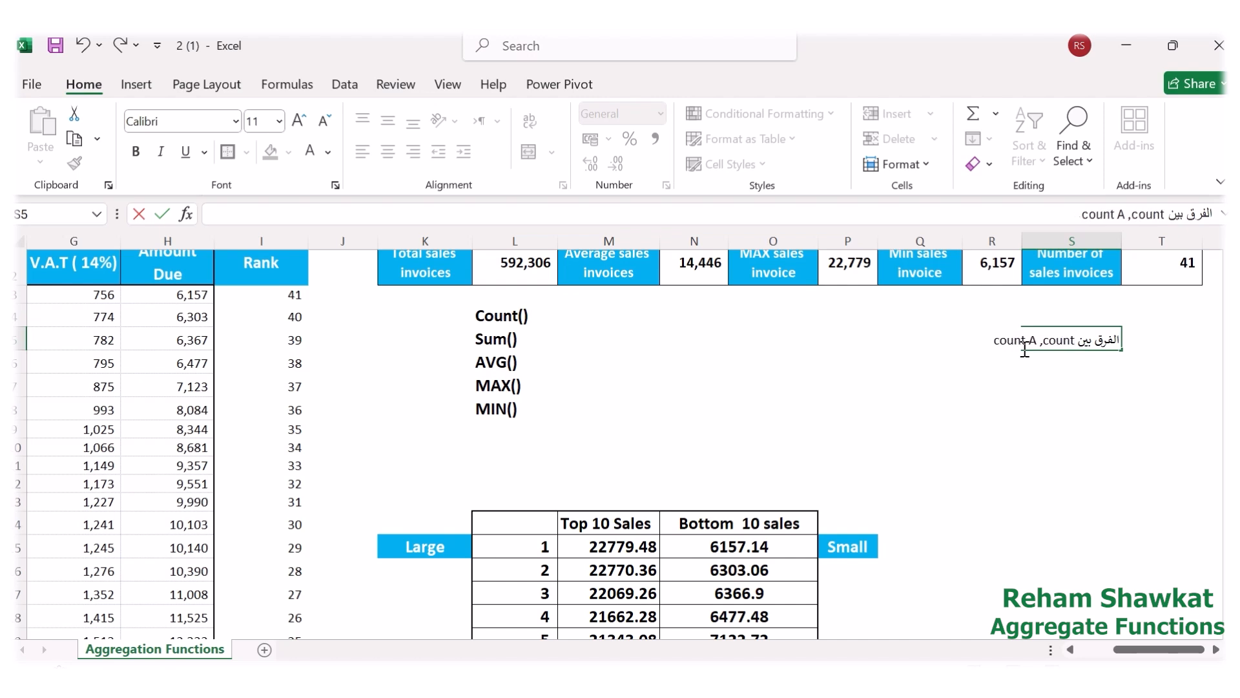
{"action": "type", "text": " bla"}
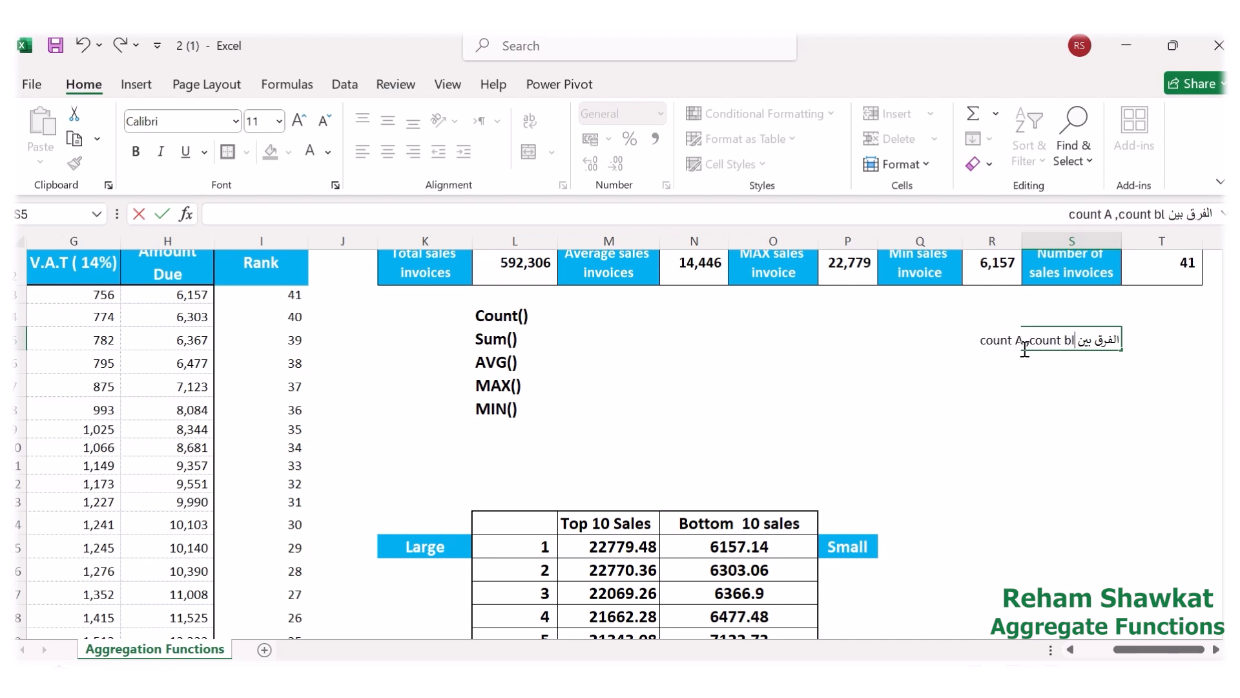
{"action": "type", "text": "nk ,count"}
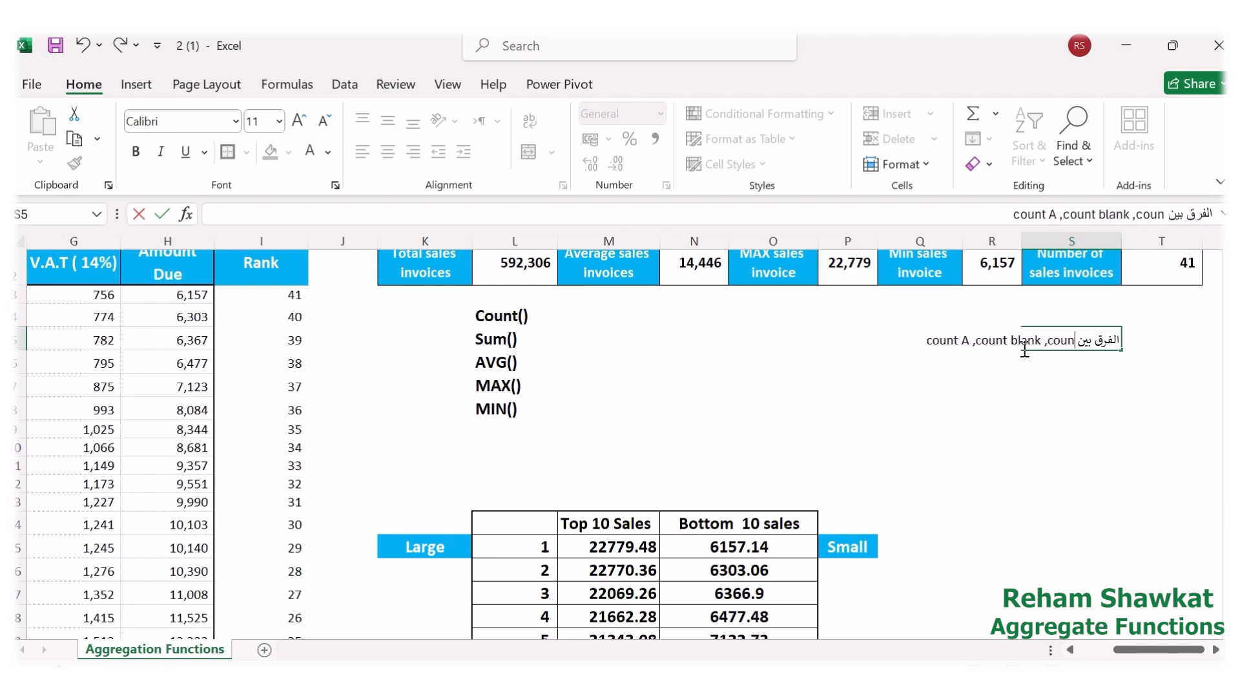